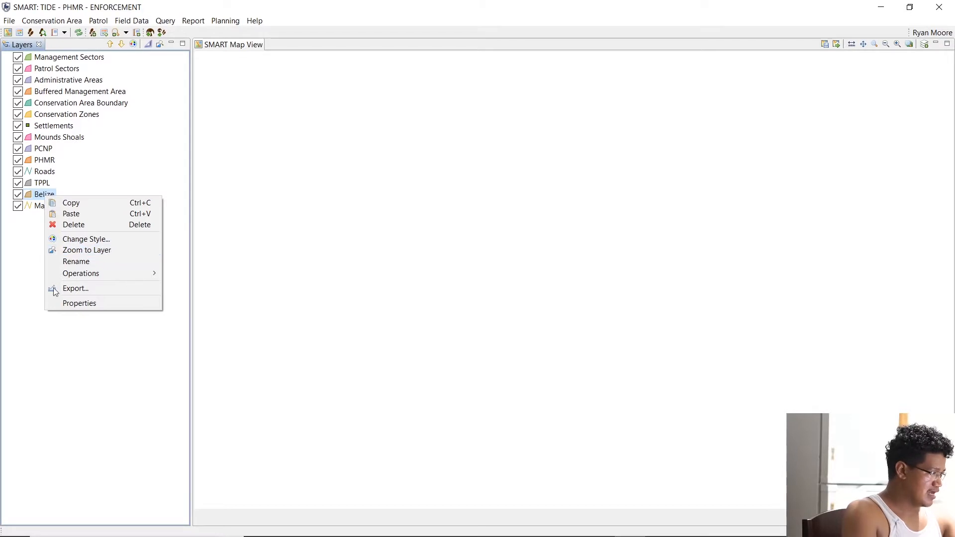
Zoom the map to the Belize layer and enlarge the southern coastal area around PHMR.
{"action": "left_click", "coordinate": [81, 320]}
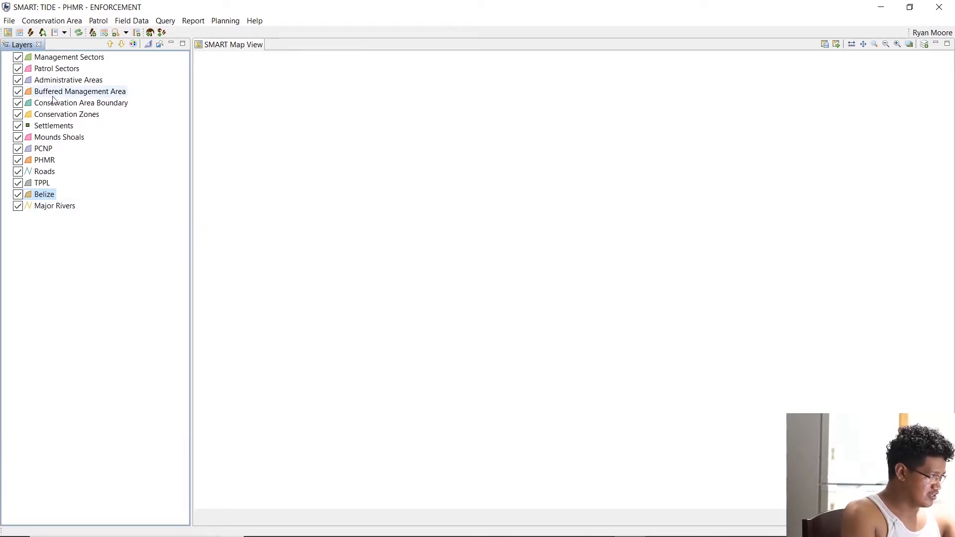
{"action": "right_click", "coordinate": [44, 196]}
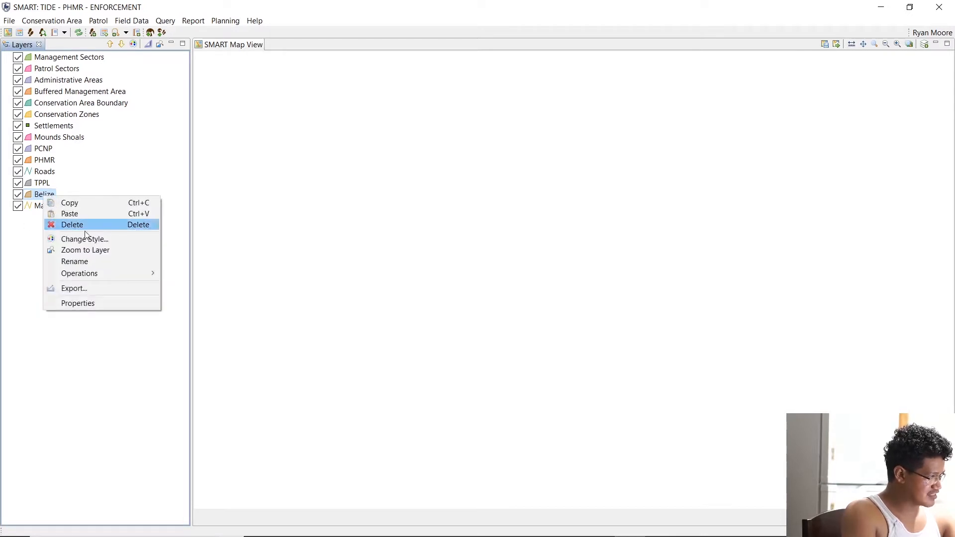
{"action": "left_click", "coordinate": [84, 252]}
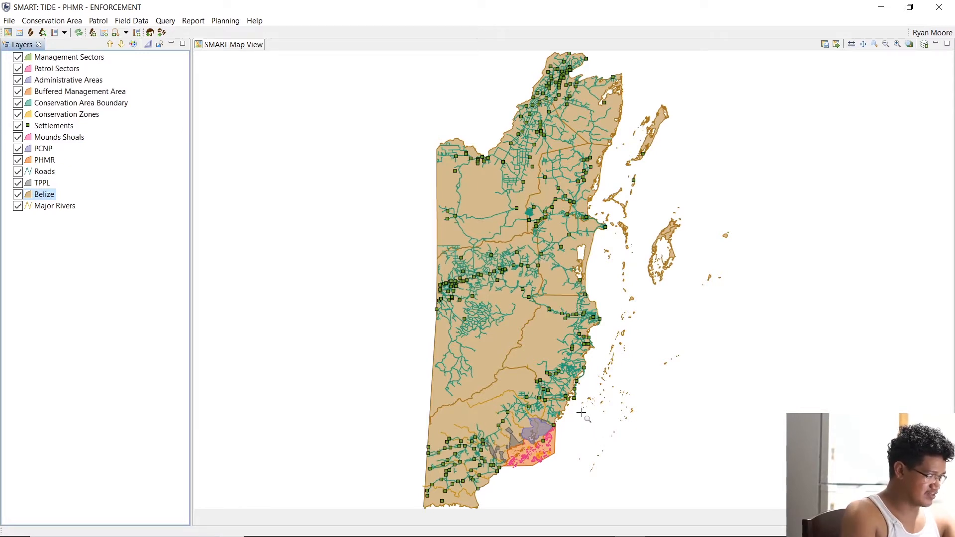
{"action": "left_click_drag", "start_coordinate": [582, 411], "coordinate": [482, 479]}
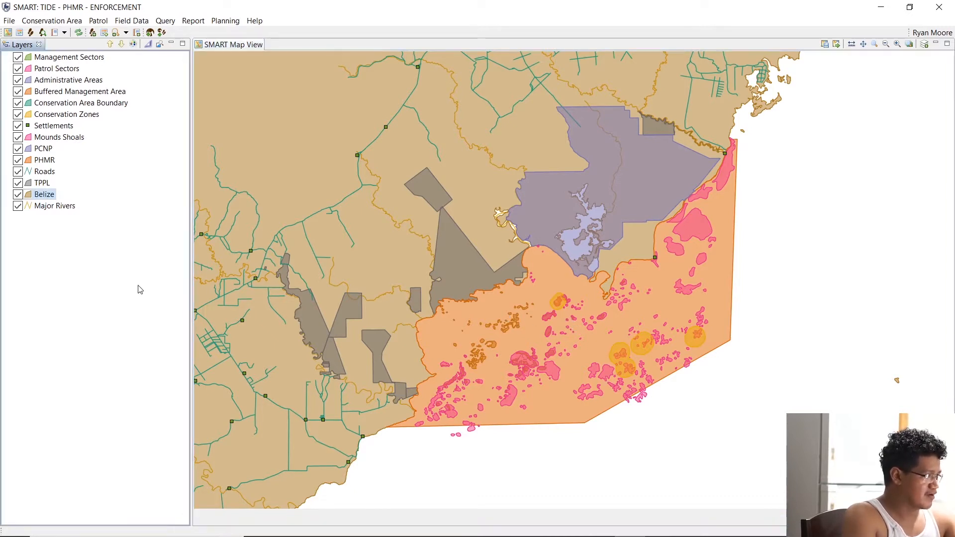
Add an agency named TIDE to the conservation area's agency and rank list.
{"action": "left_click", "coordinate": [62, 24]}
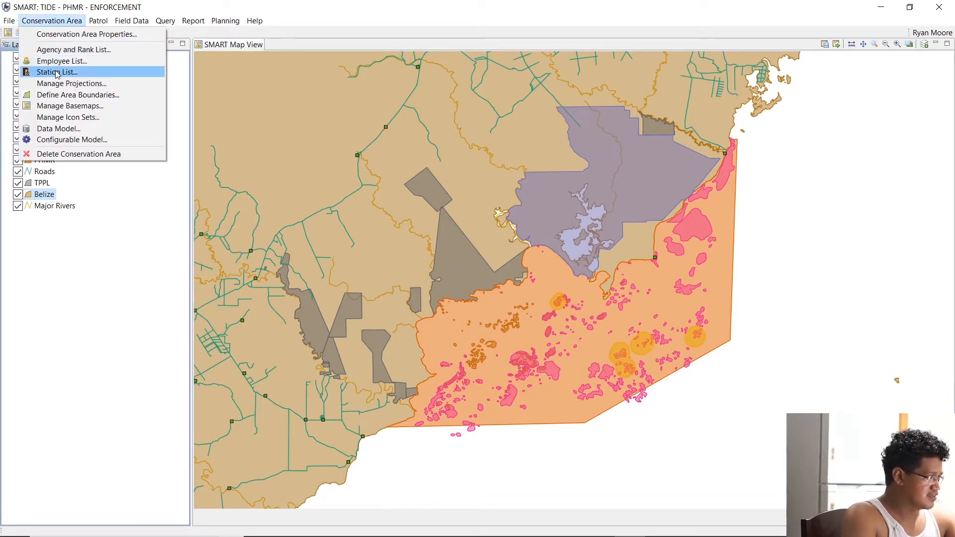
{"action": "left_click", "coordinate": [71, 50]}
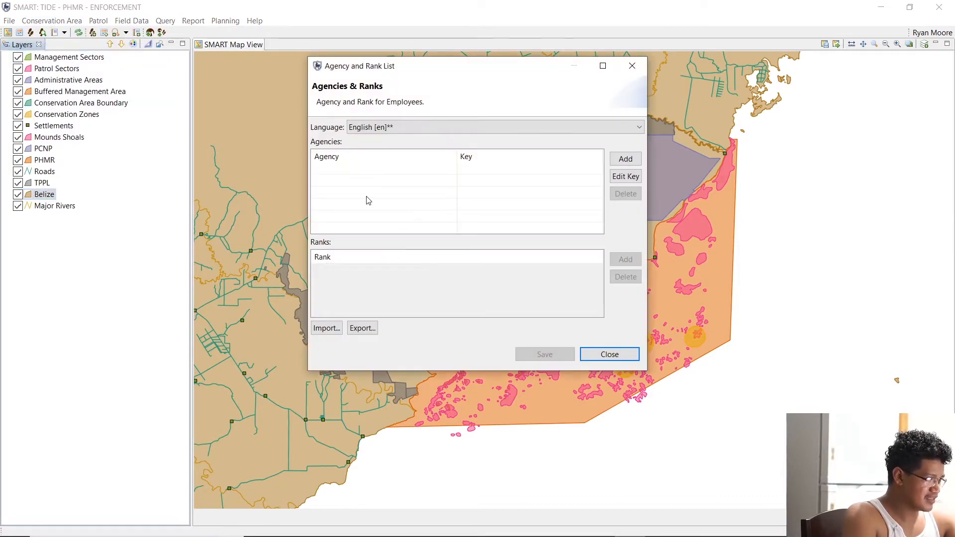
{"action": "left_click", "coordinate": [626, 160]}
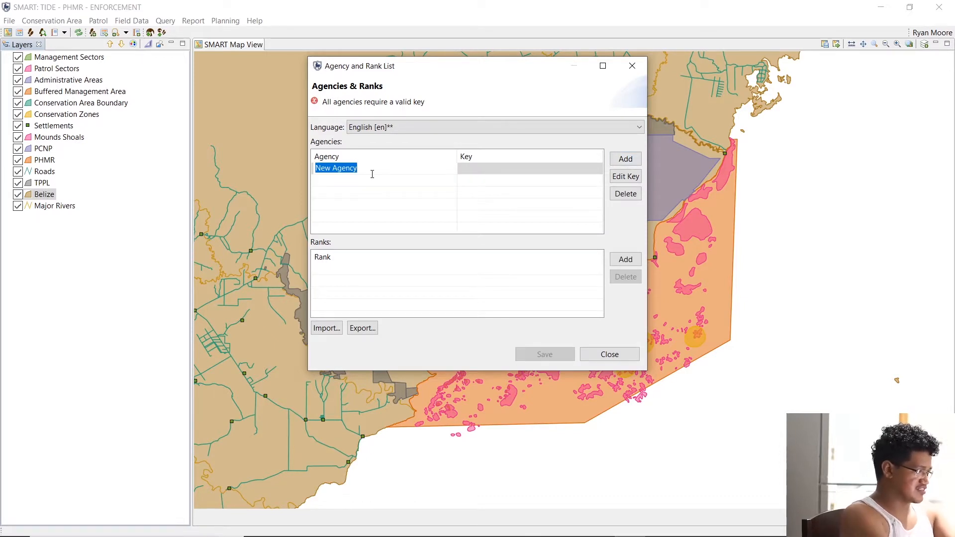
{"action": "type", "text": "TIDE"}
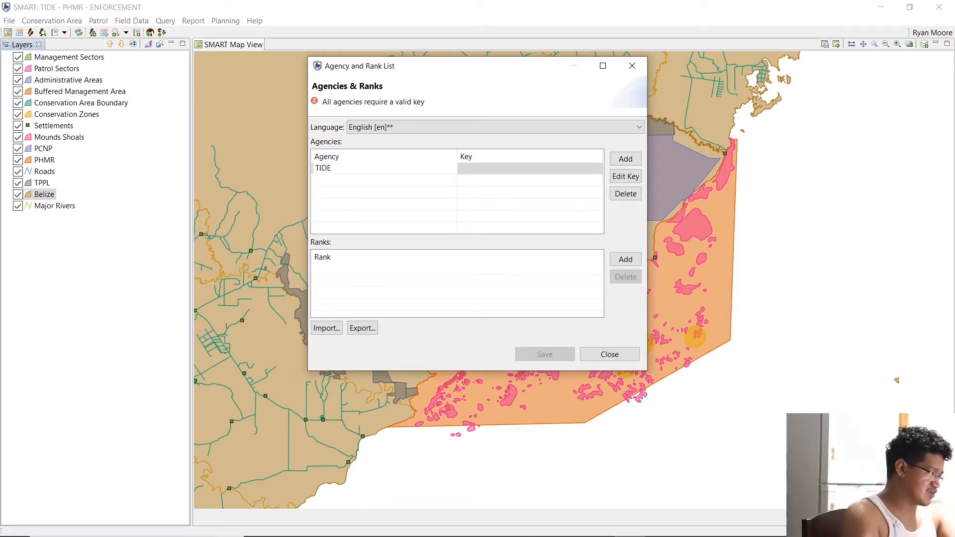
{"action": "left_click", "coordinate": [357, 194]}
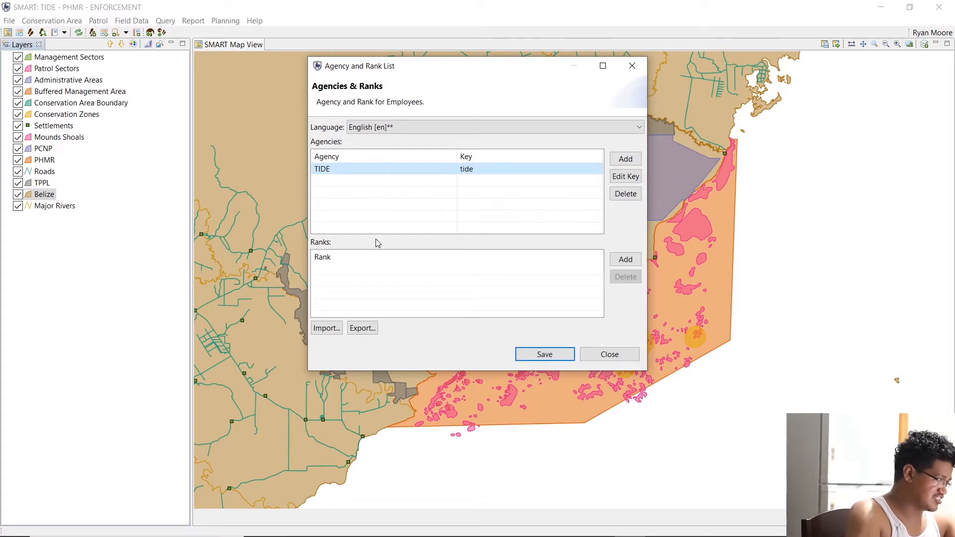
Add the rank Marine Manager to the TIDE agency.
{"action": "left_click", "coordinate": [626, 259]}
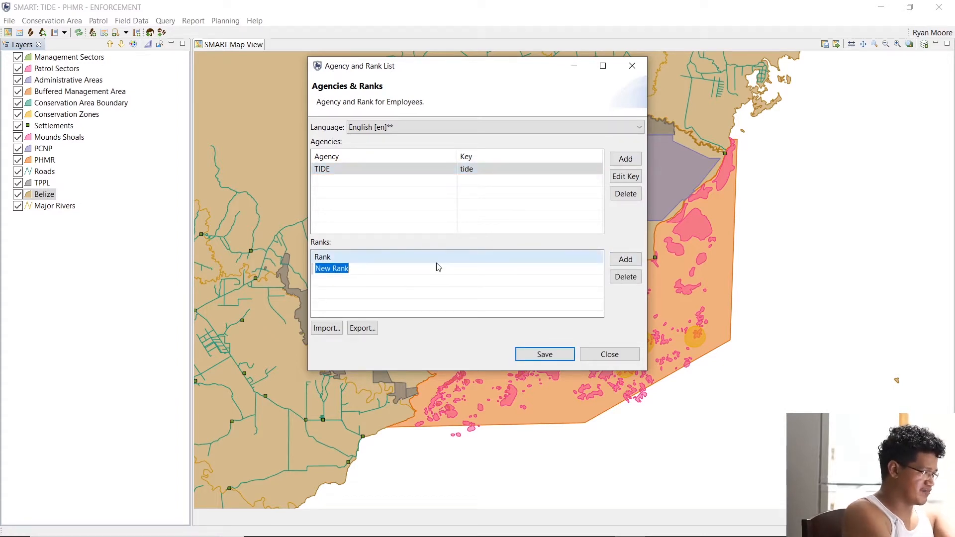
{"action": "type", "text": "MAR"}
{"action": "key", "text": "BackSpace"}
{"action": "key", "text": "BackSpace"}
{"action": "type", "text": "arin"}
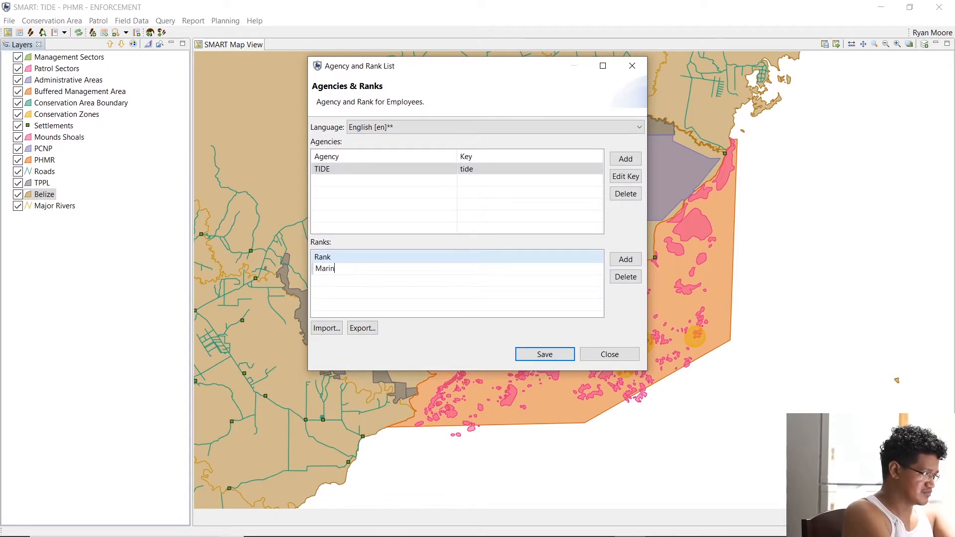
{"action": "type", "text": "e Manager"}
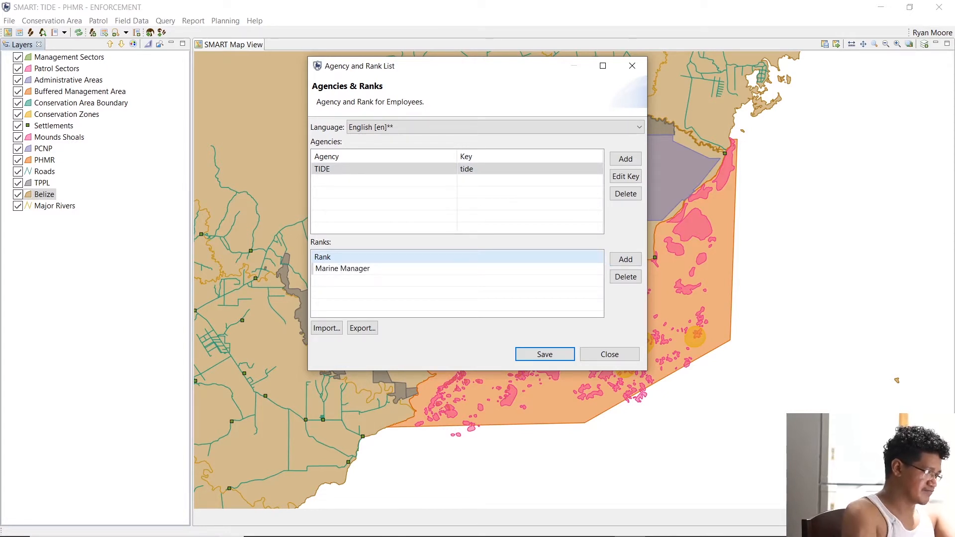
Add the ranks Head Ranger and Ranger to the TIDE agency, save the list and close it.
{"action": "left_click", "coordinate": [622, 260]}
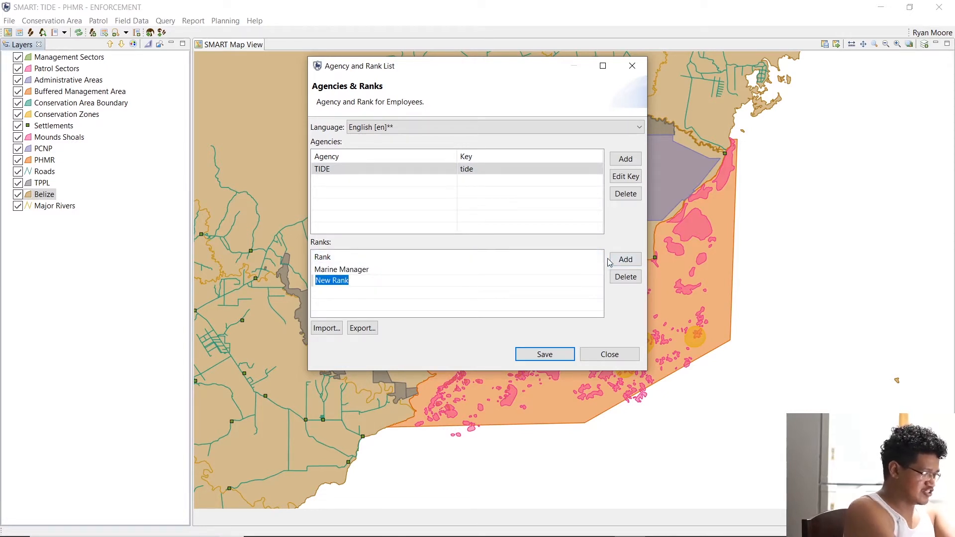
{"action": "type", "text": "Head Ranger"}
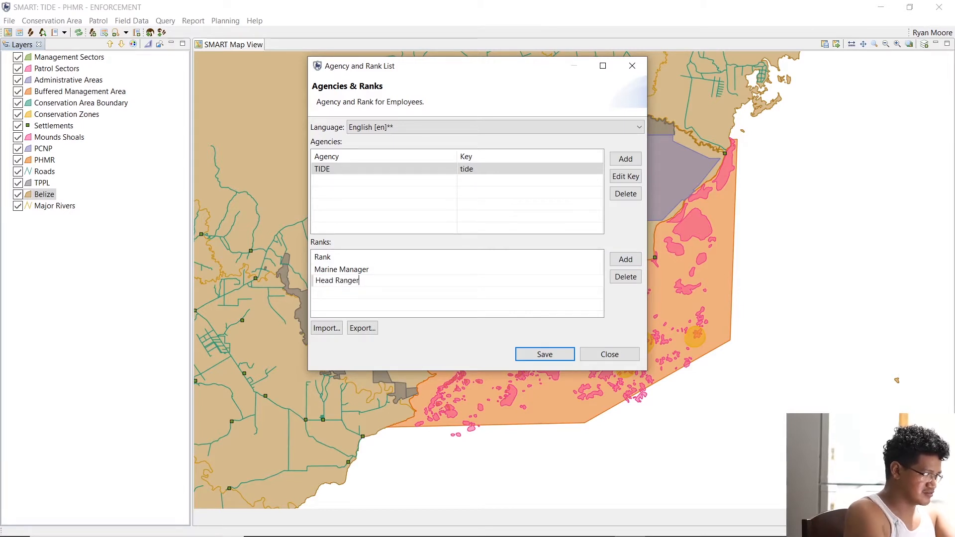
{"action": "left_click", "coordinate": [622, 261]}
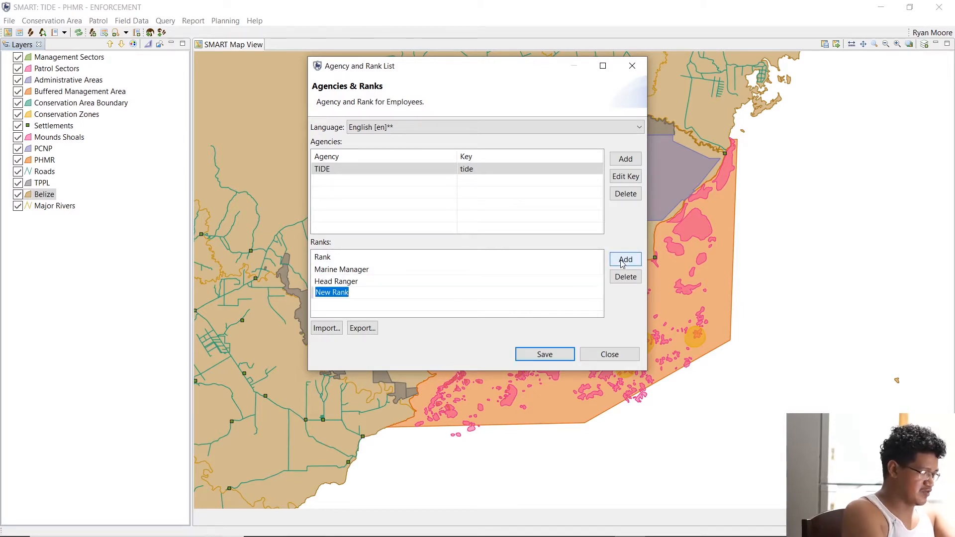
{"action": "type", "text": "Ranger"}
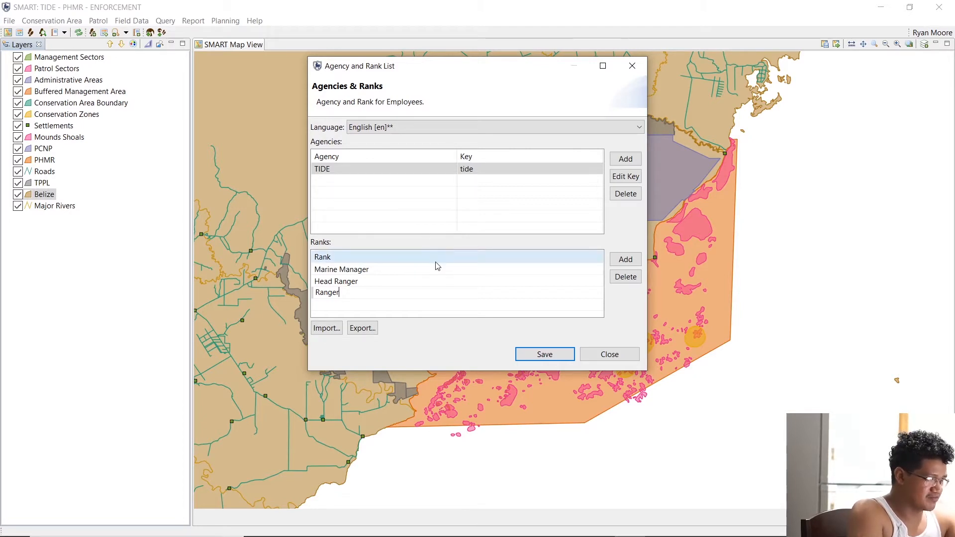
{"action": "left_click", "coordinate": [543, 355]}
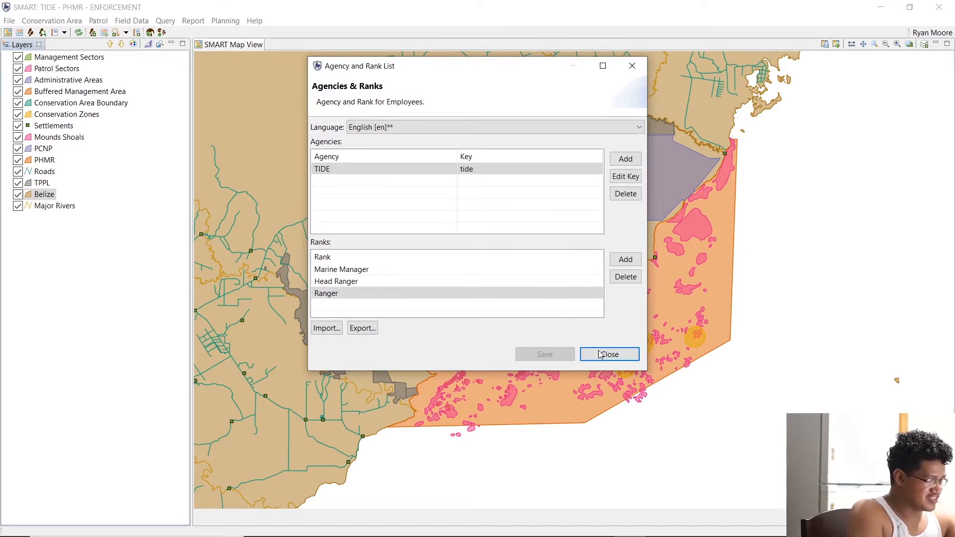
{"action": "key", "text": "Escape"}
Assign the existing ADMIN employee to the TIDE agency with the rank Marine Manager and save the record.
{"action": "left_click", "coordinate": [51, 20]}
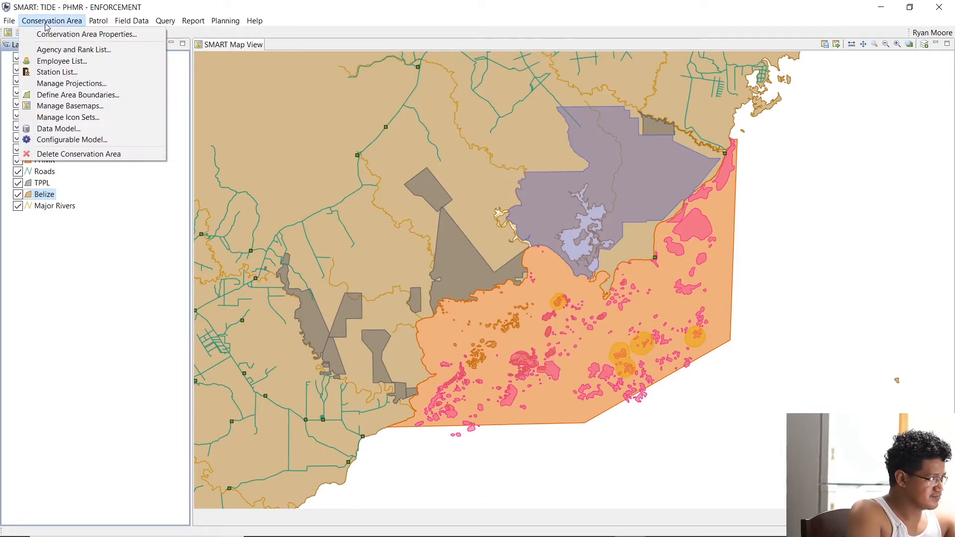
{"action": "left_click", "coordinate": [62, 61]}
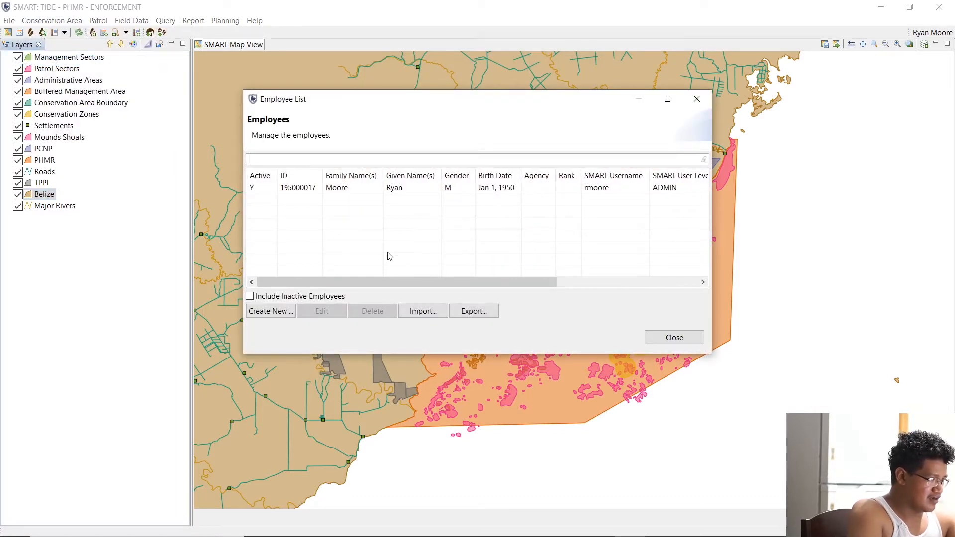
{"action": "left_click", "coordinate": [463, 192]}
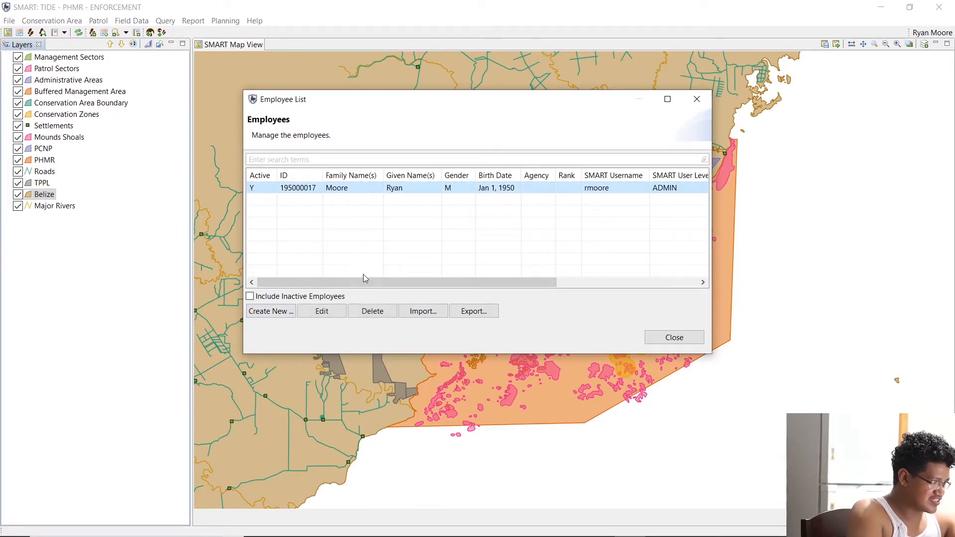
{"action": "left_click", "coordinate": [325, 312]}
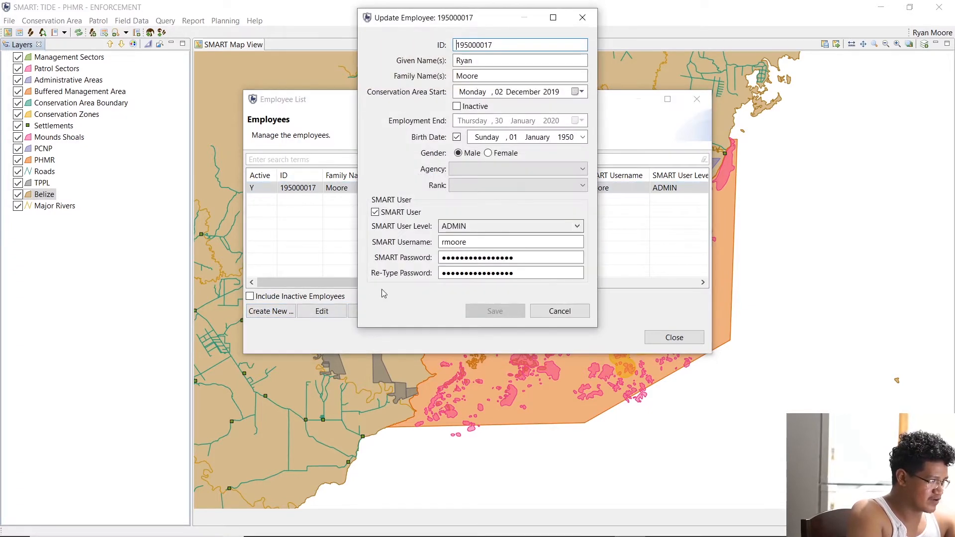
{"action": "left_click", "coordinate": [461, 170]}
{"action": "left_click", "coordinate": [462, 193]}
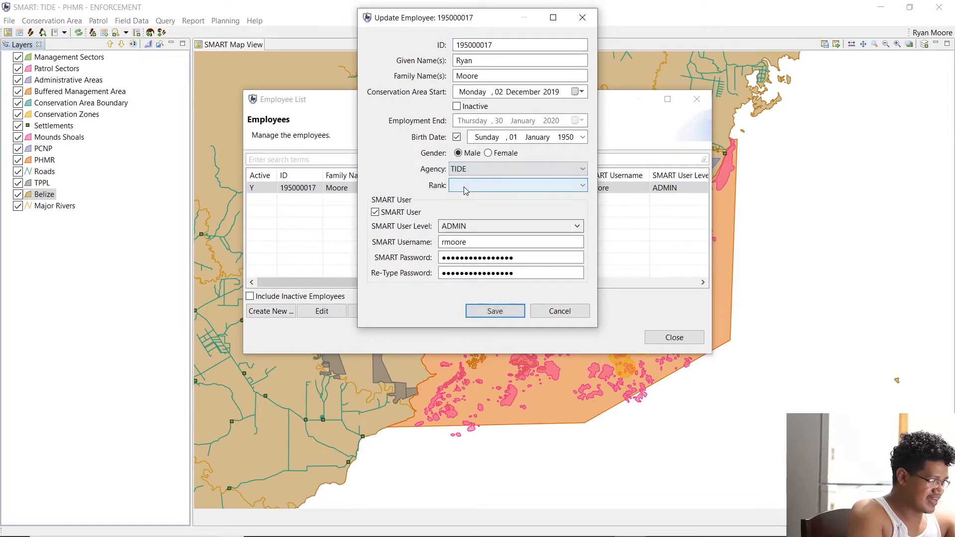
{"action": "left_click", "coordinate": [468, 185]}
{"action": "left_click", "coordinate": [484, 219]}
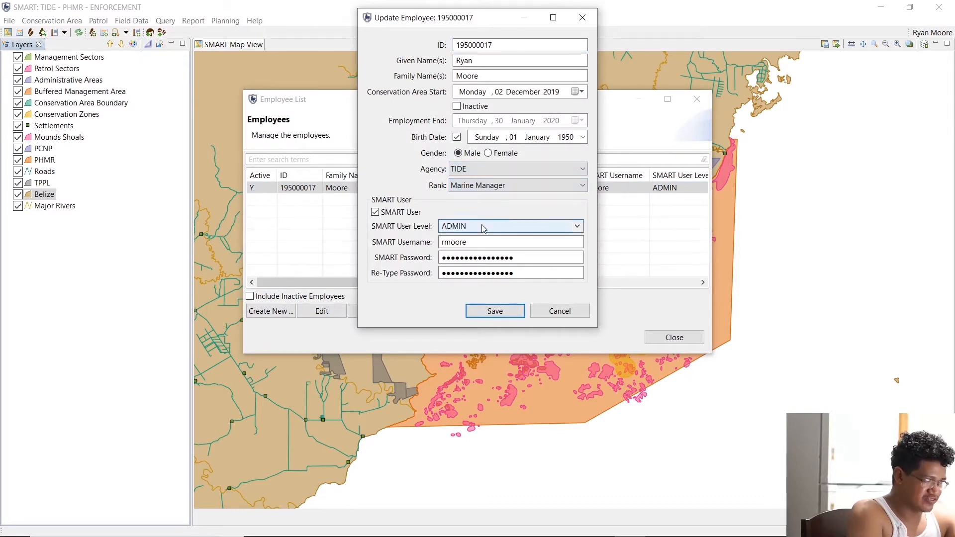
{"action": "left_click", "coordinate": [490, 312]}
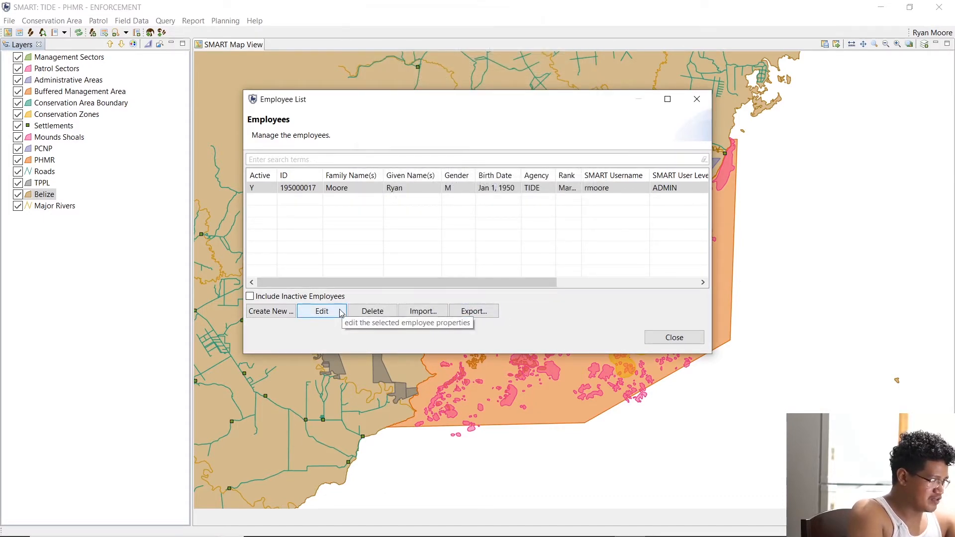
Start a new employee record with the agency TIDE and the rank Ranger.
{"action": "left_click", "coordinate": [272, 313]}
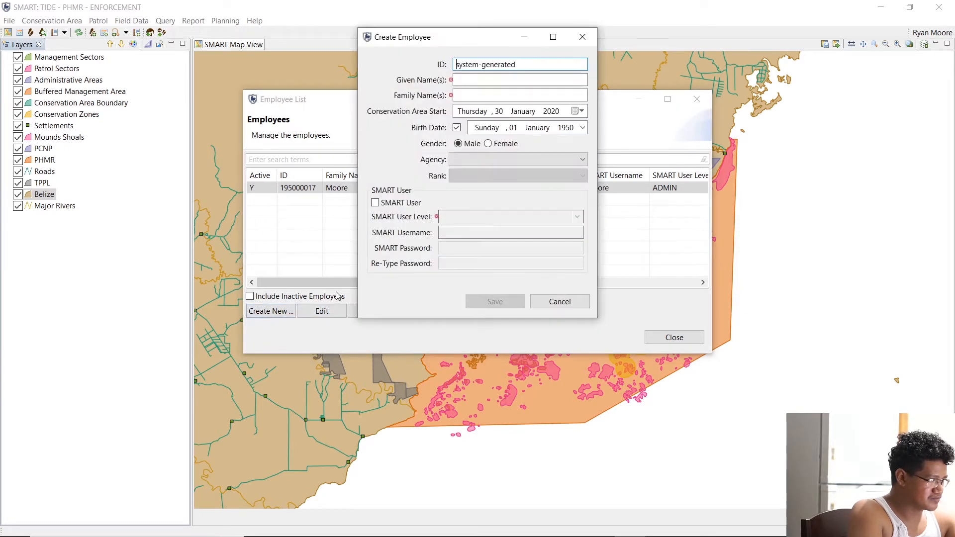
{"action": "left_click", "coordinate": [474, 160]}
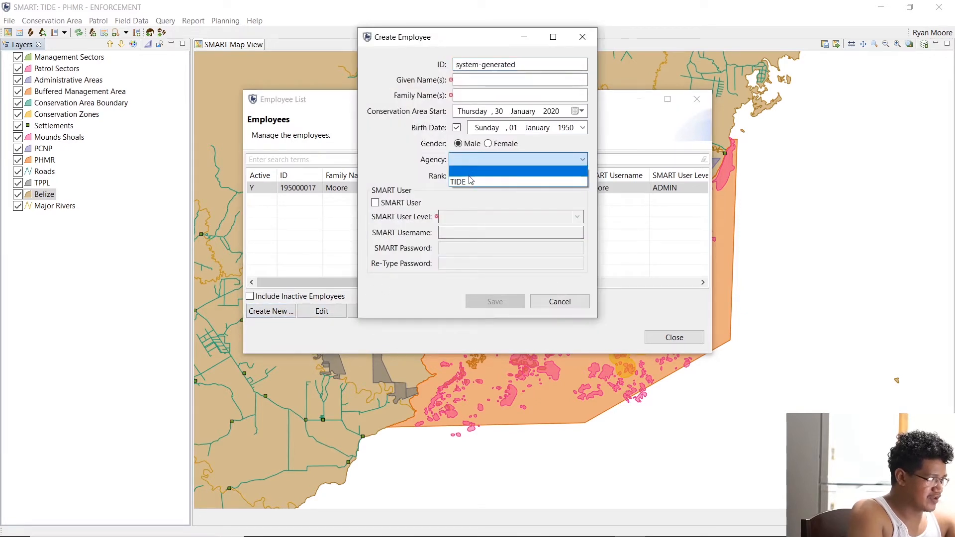
{"action": "left_click", "coordinate": [468, 183]}
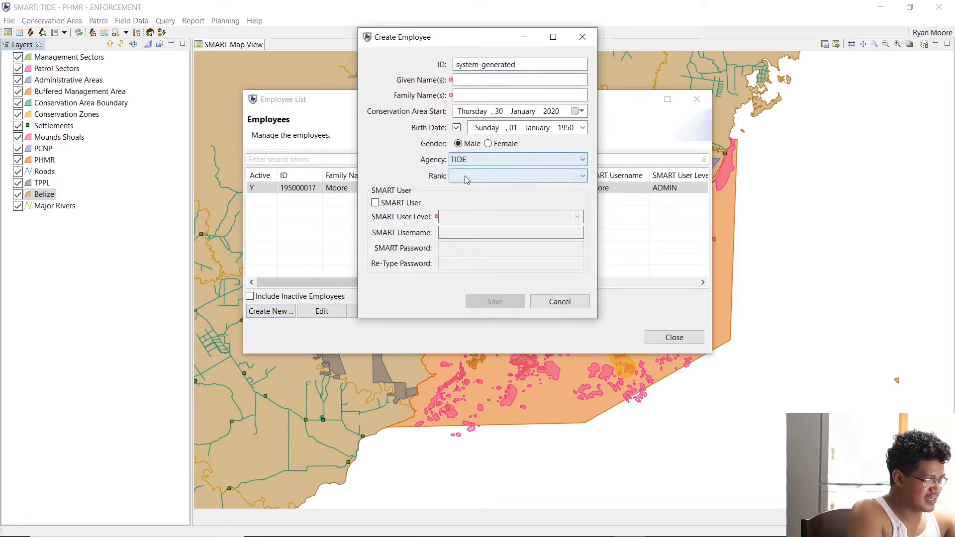
{"action": "left_click", "coordinate": [464, 176]}
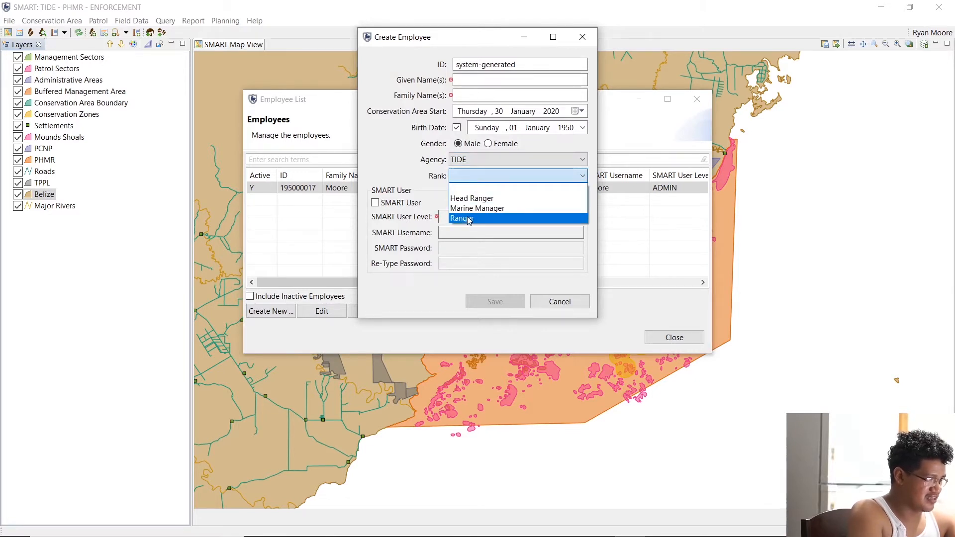
{"action": "left_click", "coordinate": [470, 219]}
Enter the new employee's given name and family name.
{"action": "left_click", "coordinate": [468, 79]}
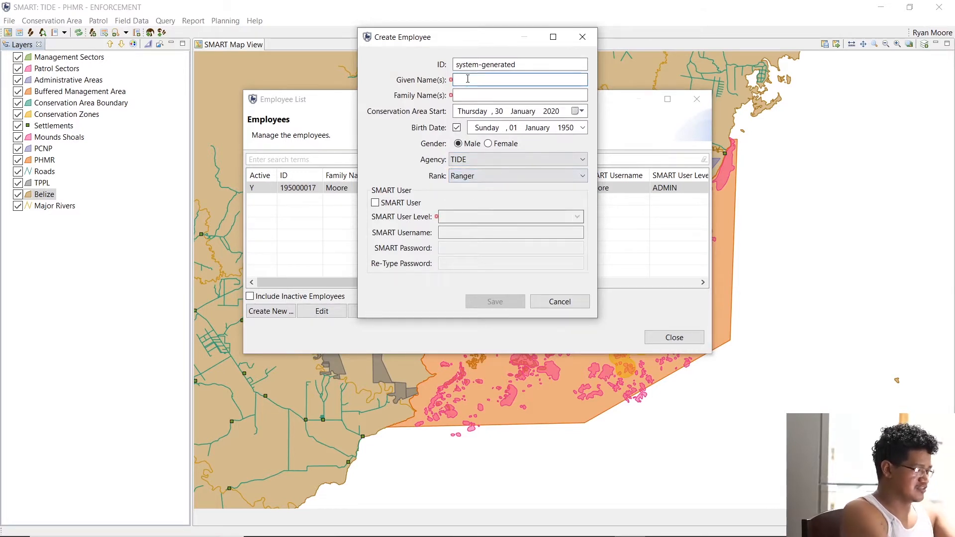
{"action": "type", "text": "John"}
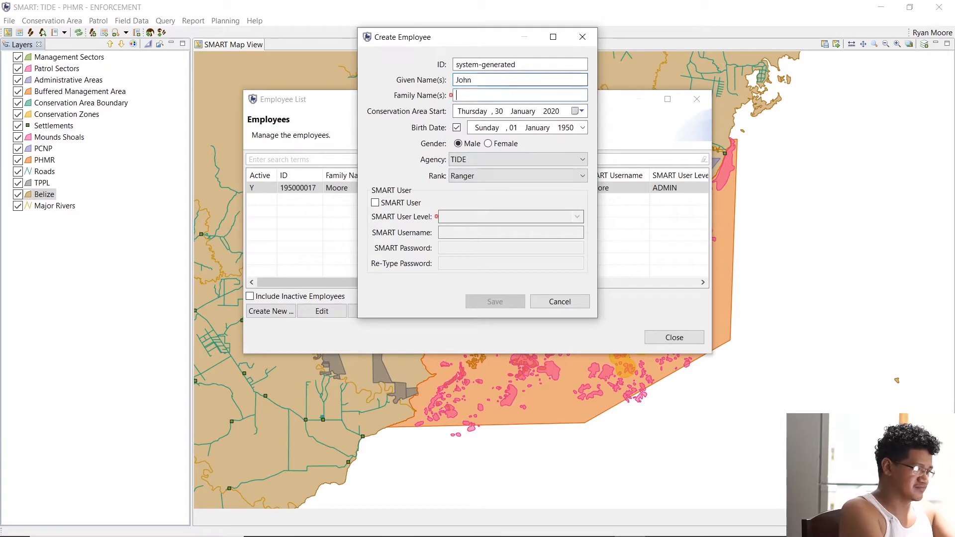
{"action": "key", "text": "Tab"}
{"action": "type", "text": "e"}
{"action": "key", "text": "BackSpace"}
{"action": "type", "text": "Doe"}
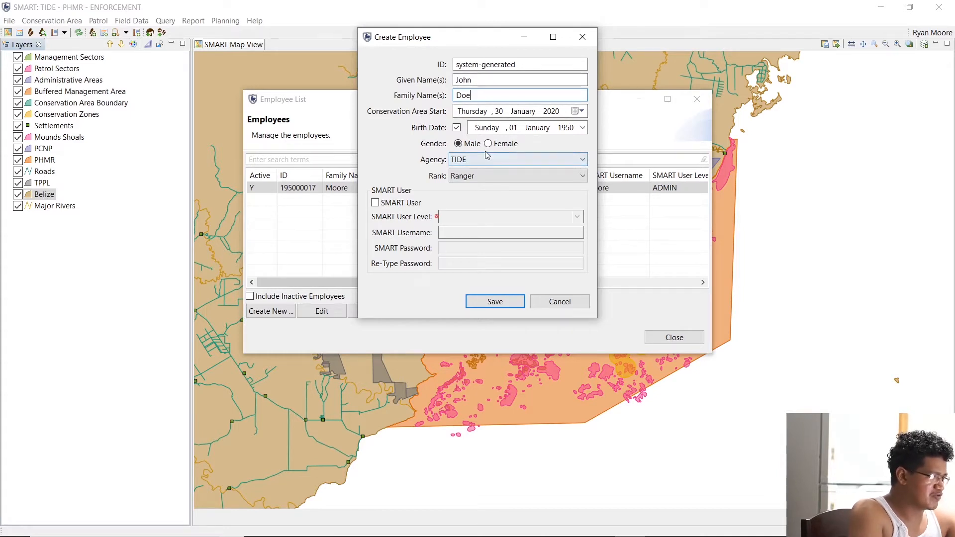
Make the new employee a SMART user with the user level DATAENTRY.
{"action": "left_click", "coordinate": [401, 204]}
{"action": "left_click", "coordinate": [446, 222]}
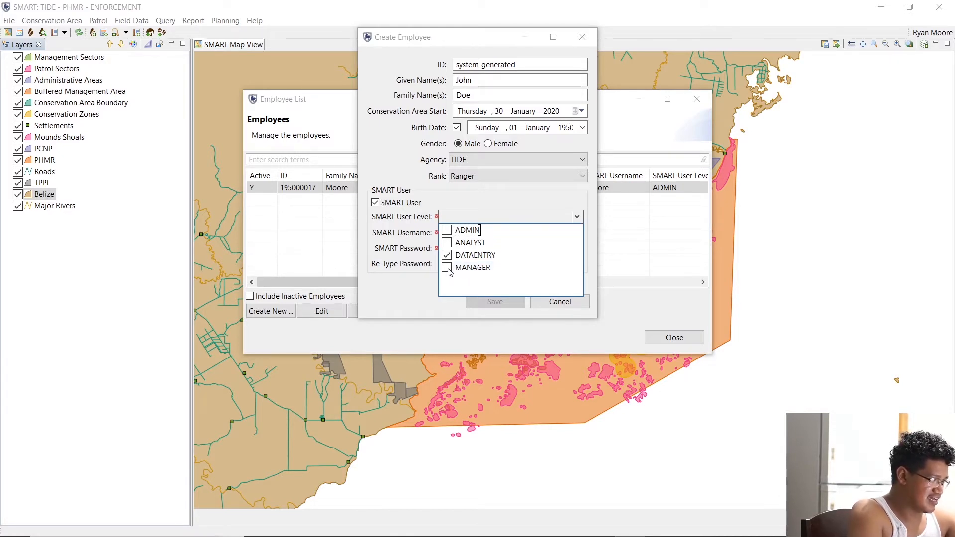
{"action": "left_click", "coordinate": [447, 268]}
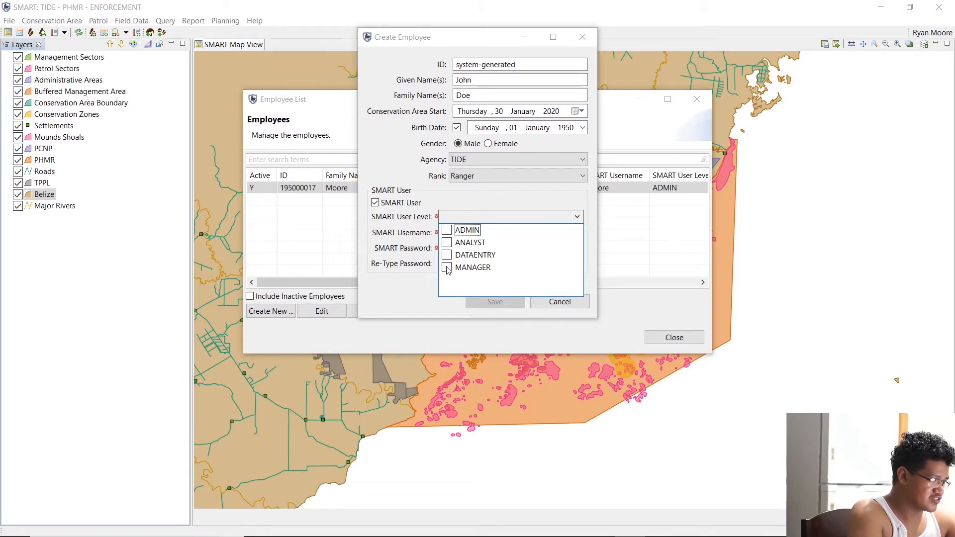
{"action": "left_click", "coordinate": [447, 256]}
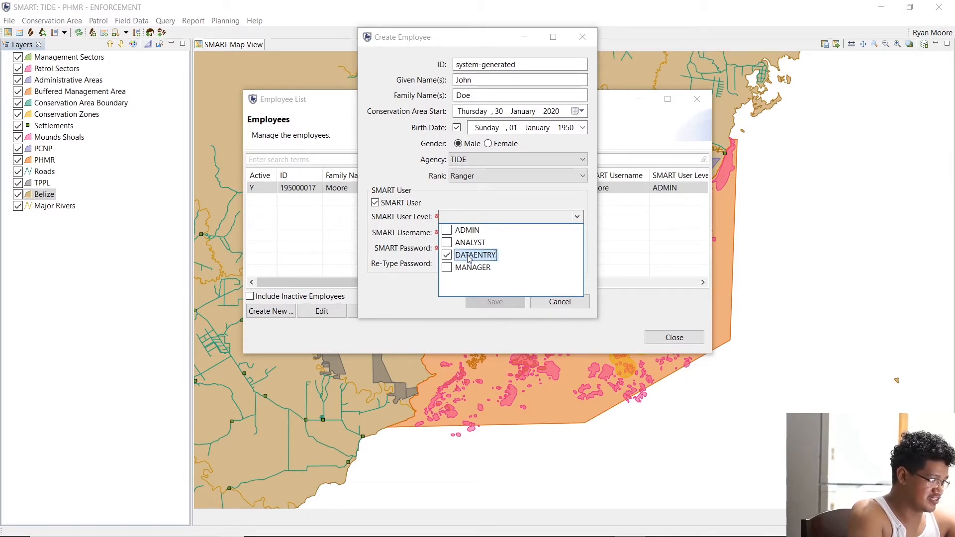
{"action": "left_click", "coordinate": [446, 315]}
Enter the employee's SMART username and the account password with its confirmation, save the record and close the employee list.
{"action": "left_click", "coordinate": [459, 233]}
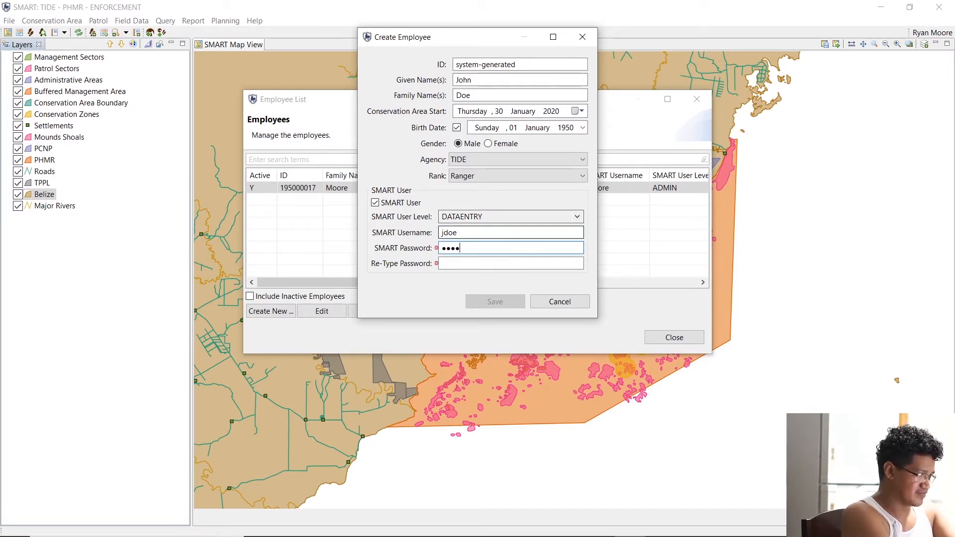
{"action": "key", "text": "Tab"}
{"action": "type", "text": "••••"}
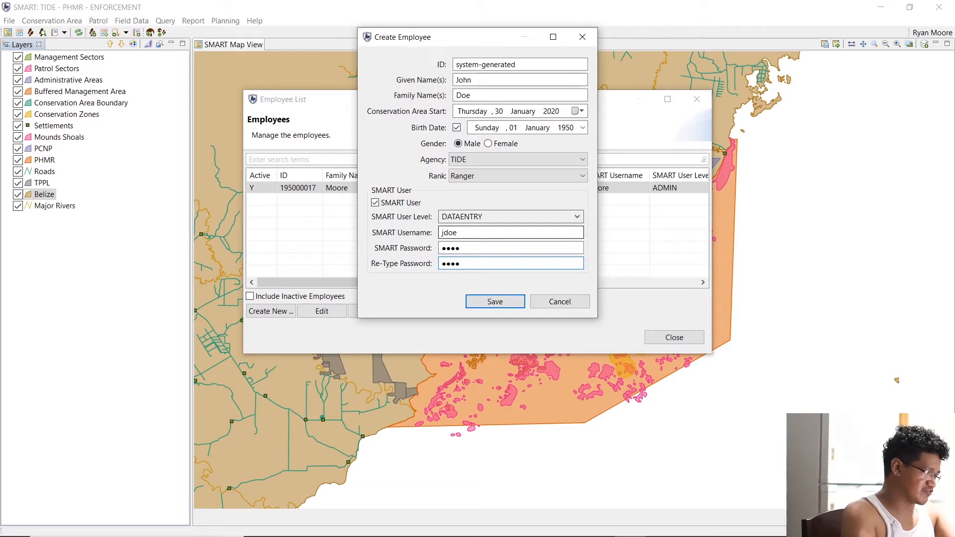
{"action": "left_click", "coordinate": [486, 303]}
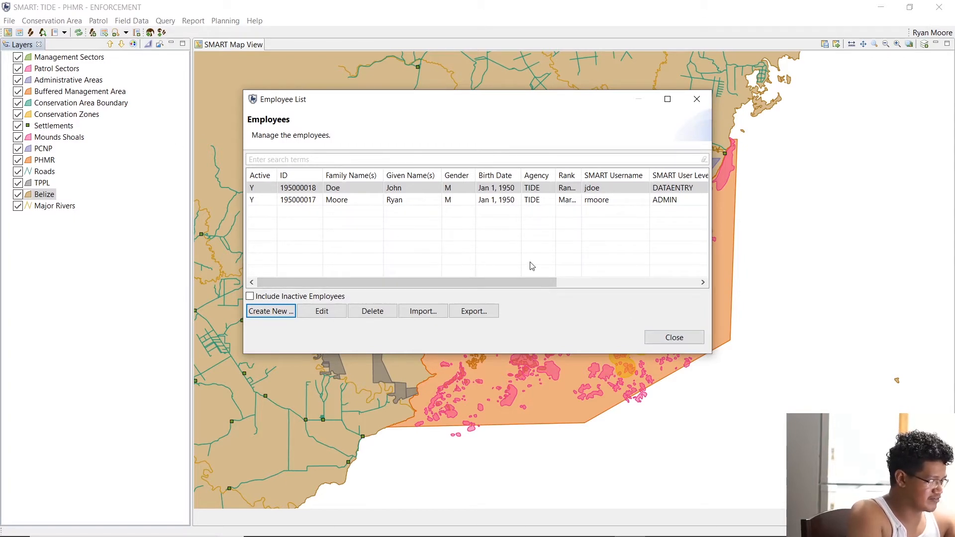
{"action": "left_click", "coordinate": [667, 337]}
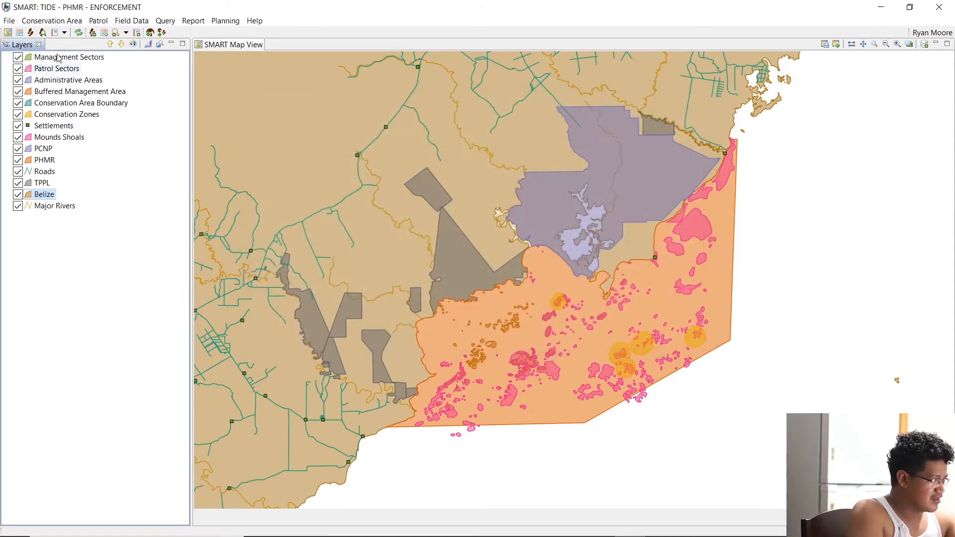
Add a station named Abalone Ranger Station to the conservation area's station list.
{"action": "left_click", "coordinate": [45, 22]}
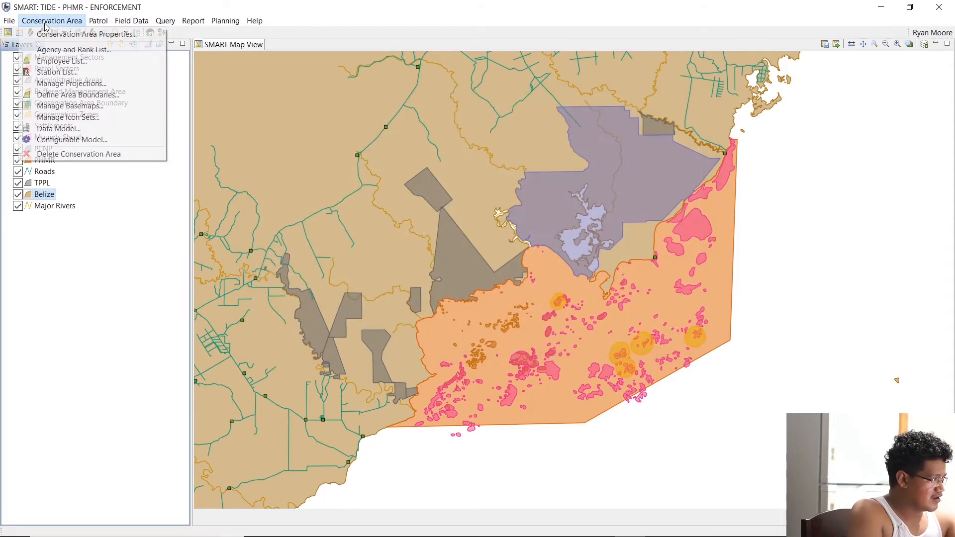
{"action": "left_click", "coordinate": [63, 76]}
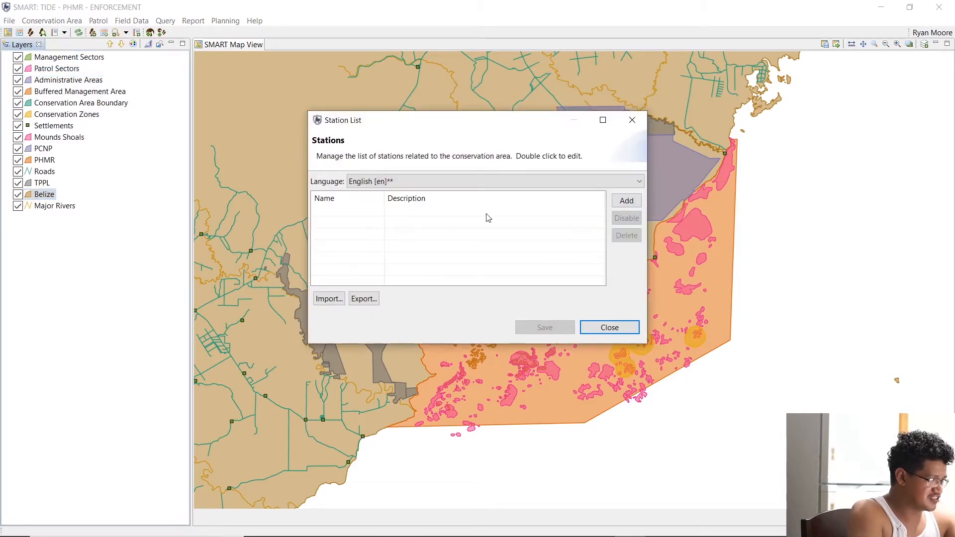
{"action": "left_click", "coordinate": [626, 201]}
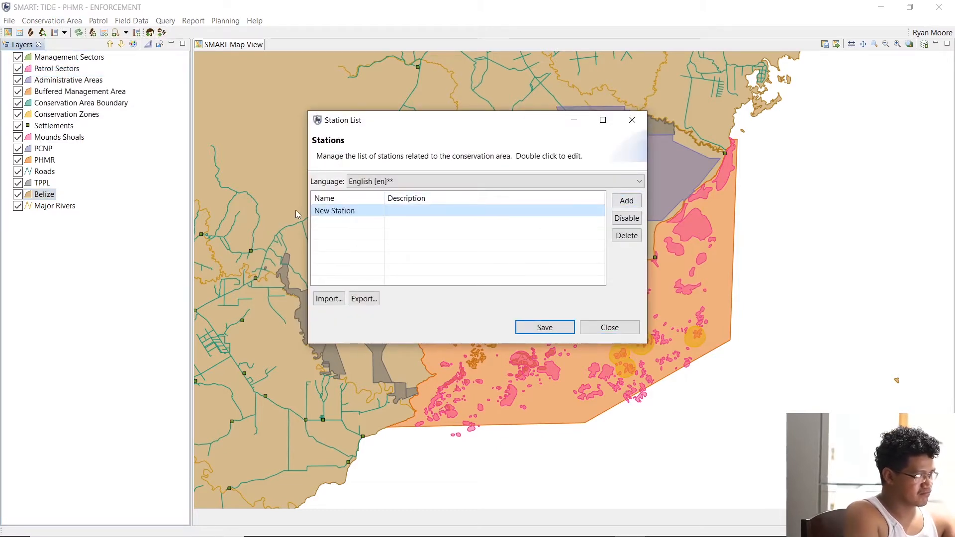
{"action": "double_click", "coordinate": [322, 210]}
{"action": "type", "text": "A"}
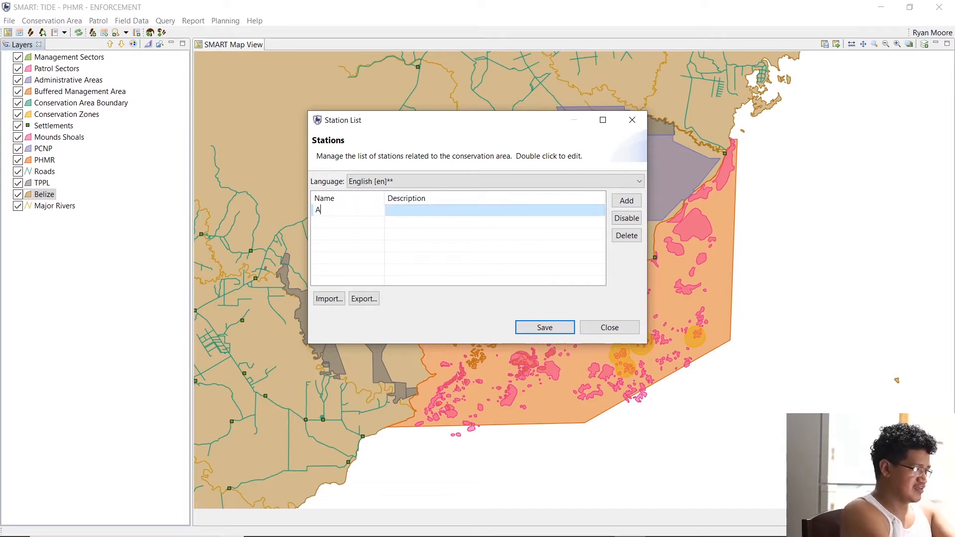
{"action": "type", "text": "balone R"}
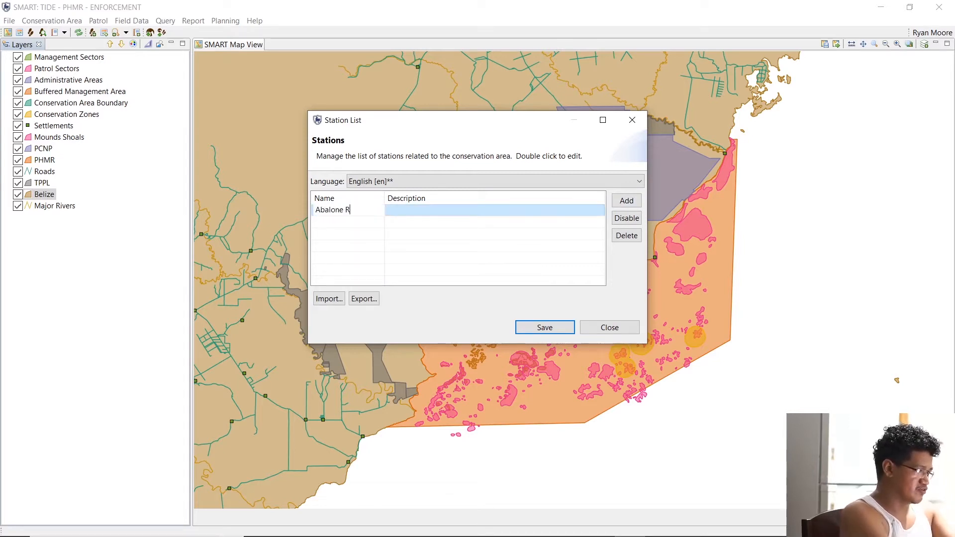
{"action": "type", "text": "anger Station"}
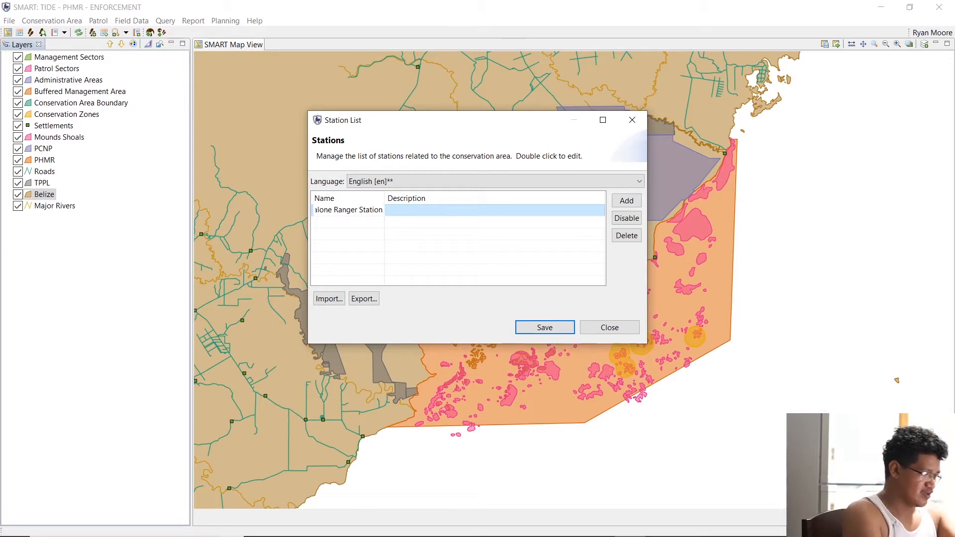
{"action": "key", "text": "Return"}
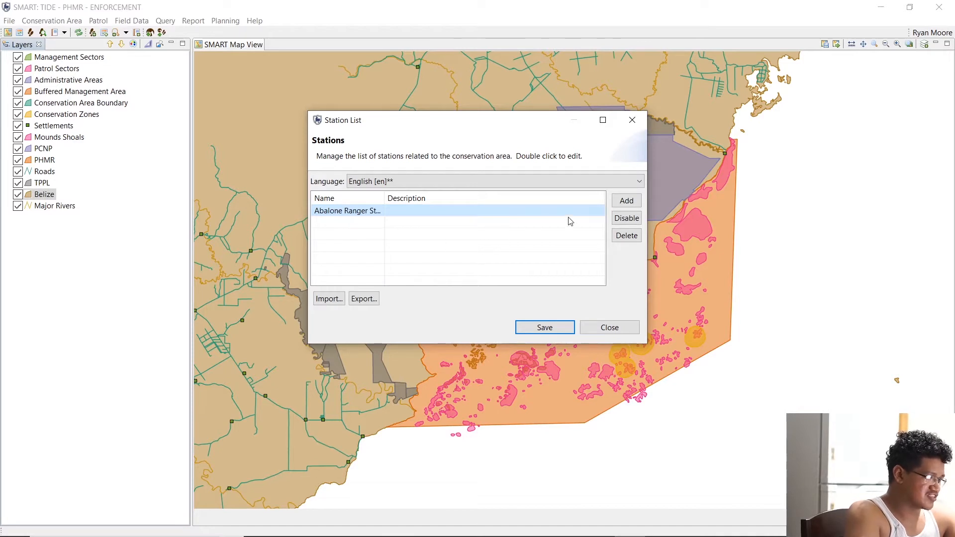
Add a second station named TIDE HQ, save the station list and close it.
{"action": "left_click", "coordinate": [622, 203]}
{"action": "double_click", "coordinate": [357, 223]}
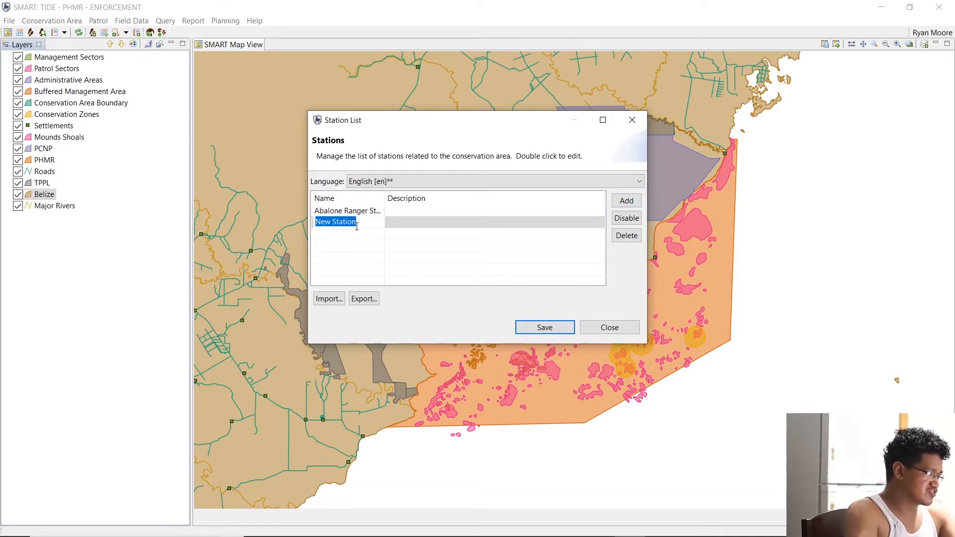
{"action": "type", "text": "TIDE HQ"}
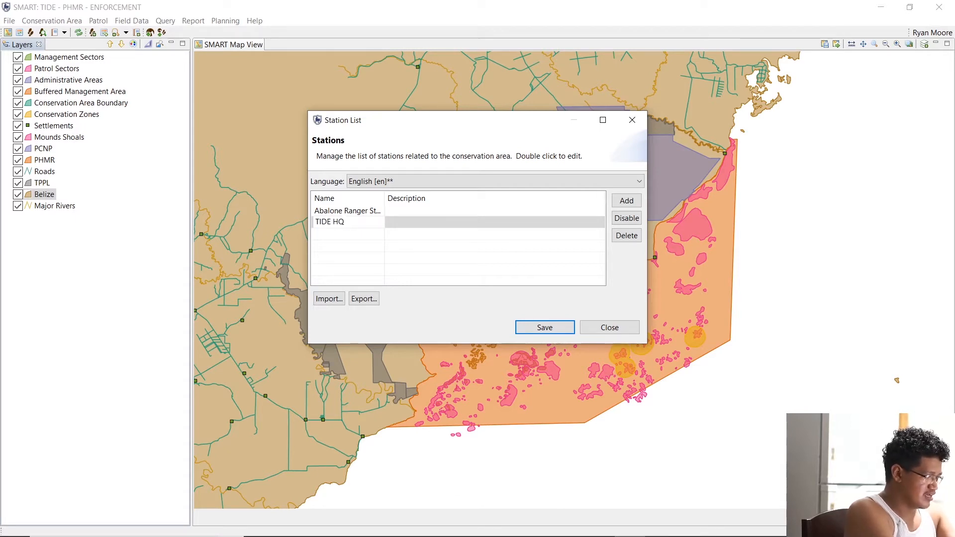
{"action": "left_click", "coordinate": [354, 234]}
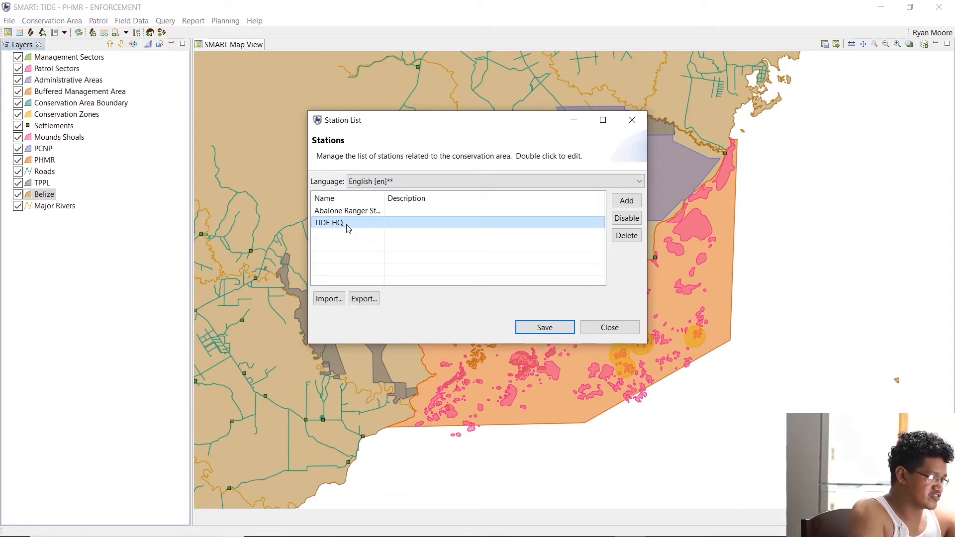
{"action": "left_click", "coordinate": [536, 328]}
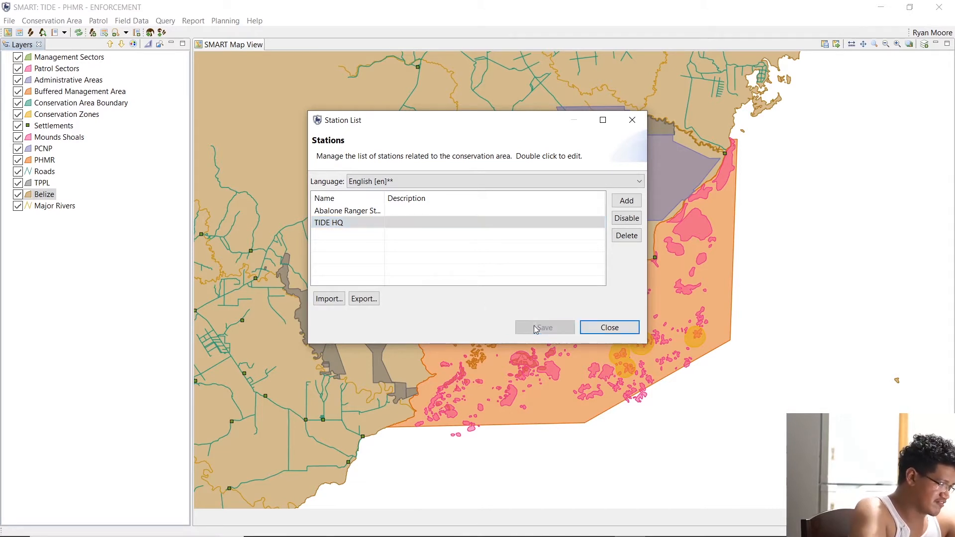
{"action": "left_click", "coordinate": [610, 327]}
{"action": "left_click", "coordinate": [51, 20]}
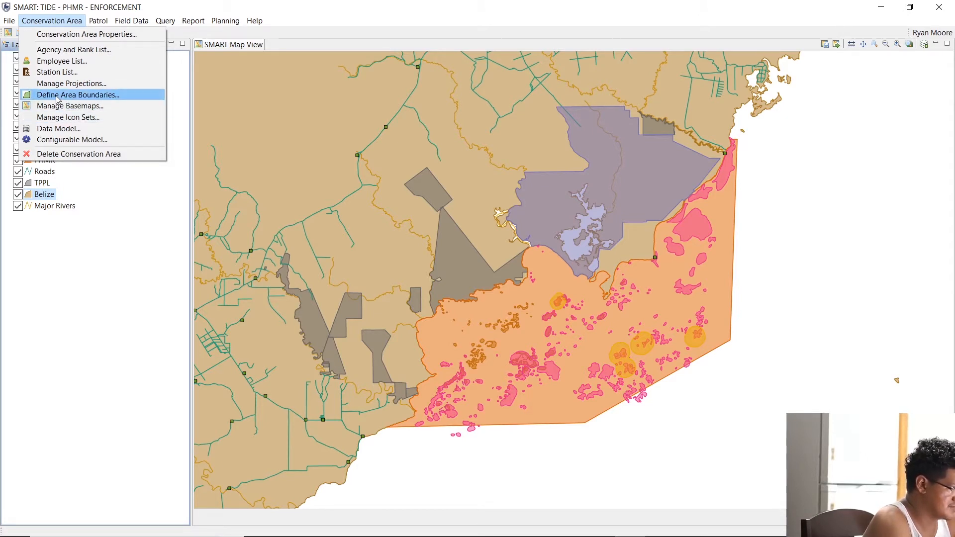
{"action": "left_click", "coordinate": [50, 244]}
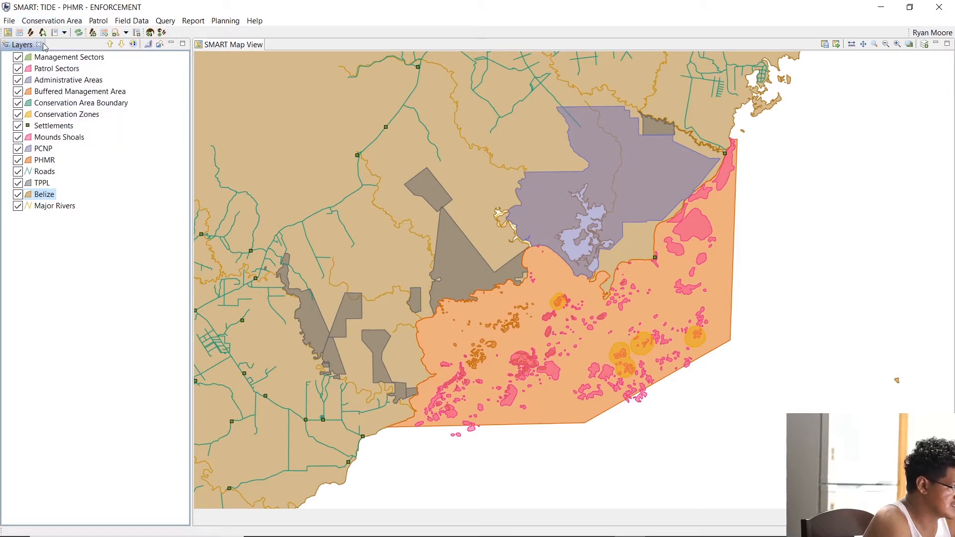
{"action": "left_click", "coordinate": [50, 21]}
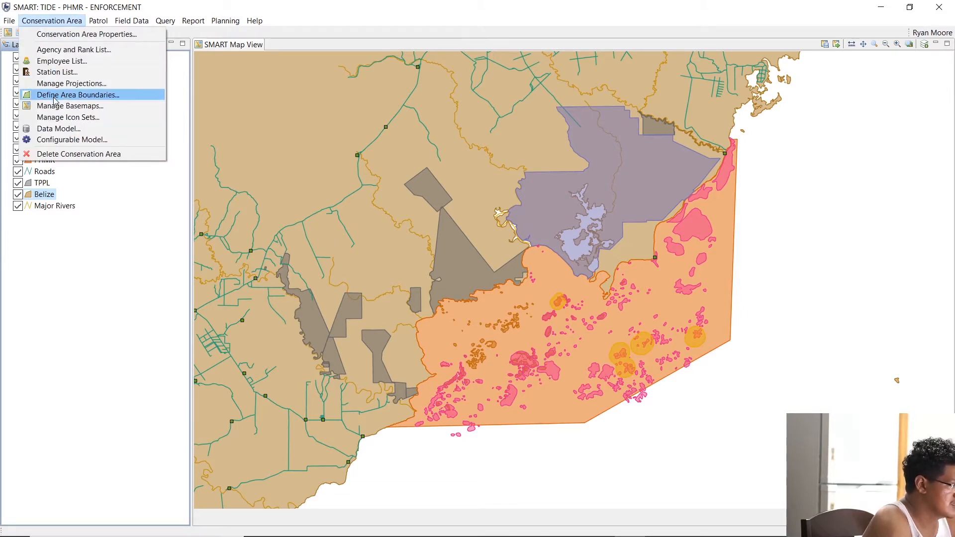
{"action": "left_click", "coordinate": [34, 268]}
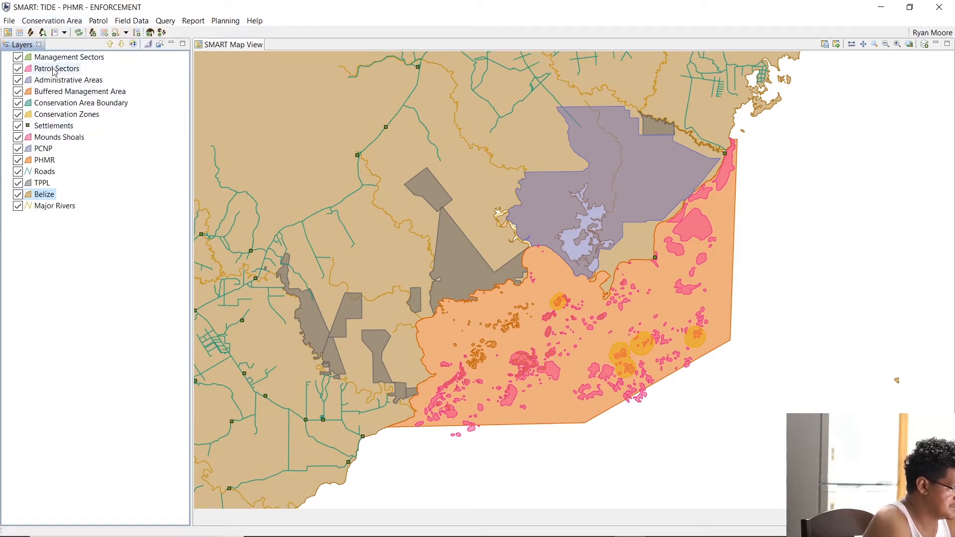
{"action": "left_click", "coordinate": [57, 82]}
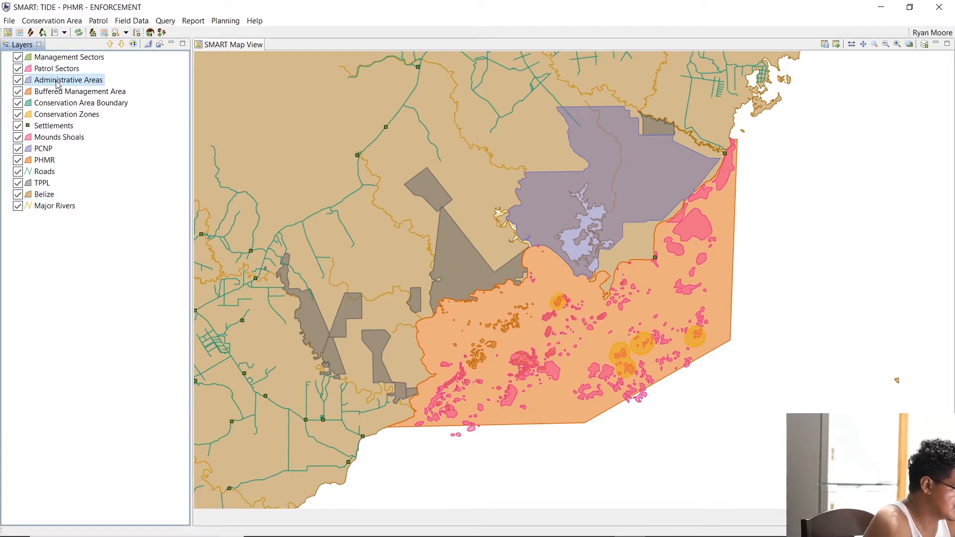
{"action": "left_click", "coordinate": [61, 93]}
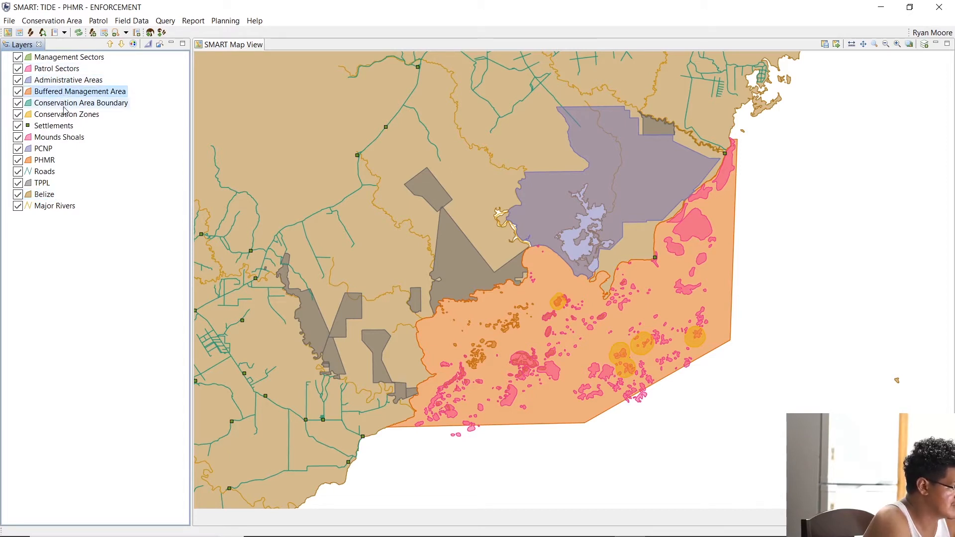
{"action": "left_click", "coordinate": [65, 105]}
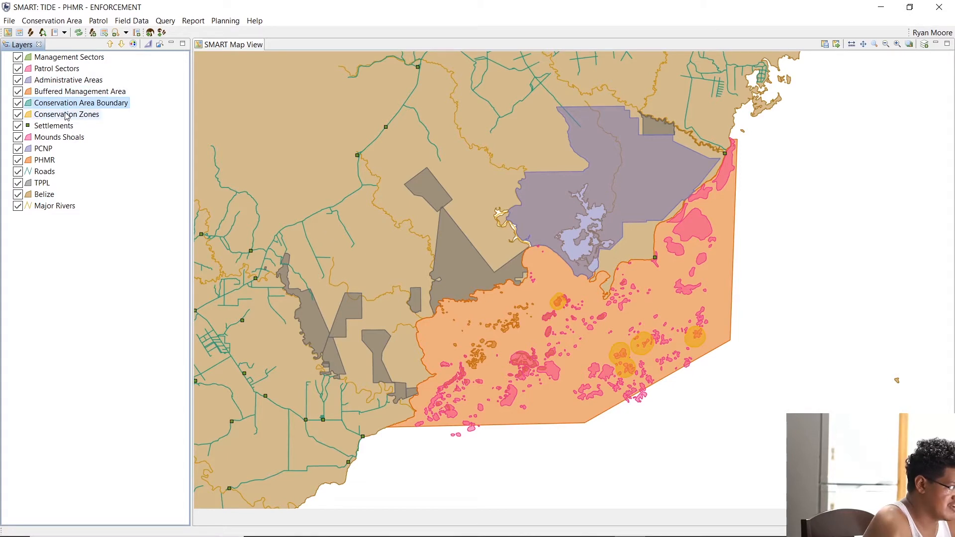
Edit the style of the Conservation Zones layer and set its polygon fill colour to red.
{"action": "left_click", "coordinate": [64, 114]}
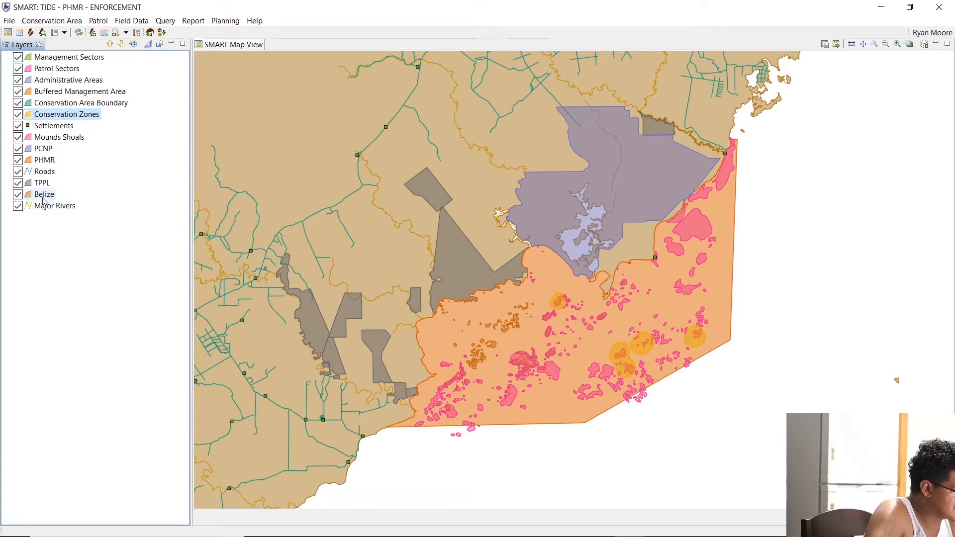
{"action": "right_click", "coordinate": [46, 116]}
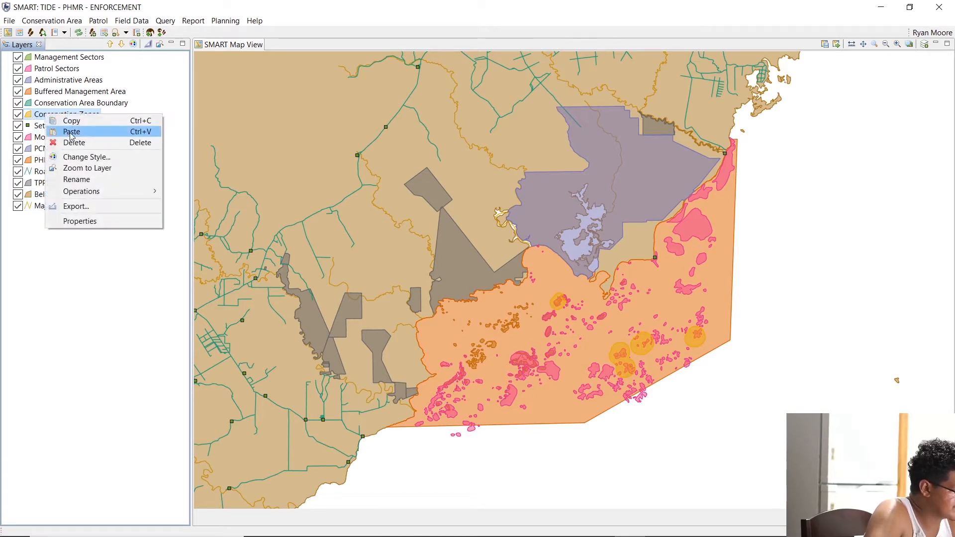
{"action": "left_click", "coordinate": [79, 158]}
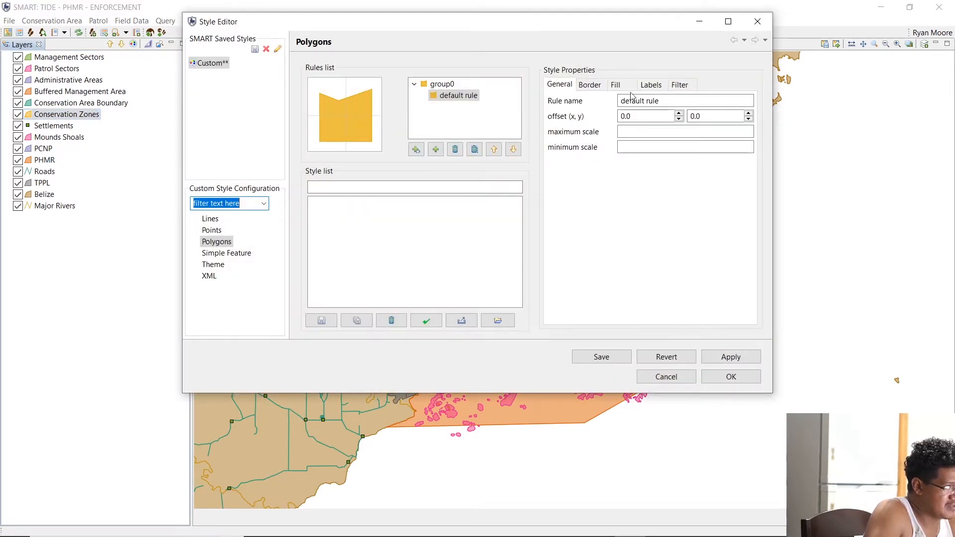
{"action": "left_click", "coordinate": [601, 86]}
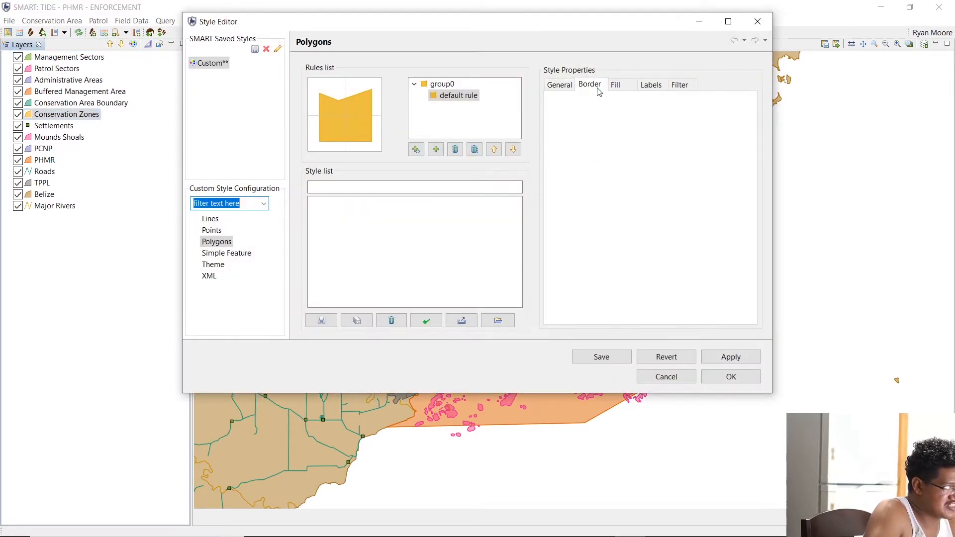
{"action": "left_click", "coordinate": [616, 86]}
{"action": "left_click", "coordinate": [590, 88]}
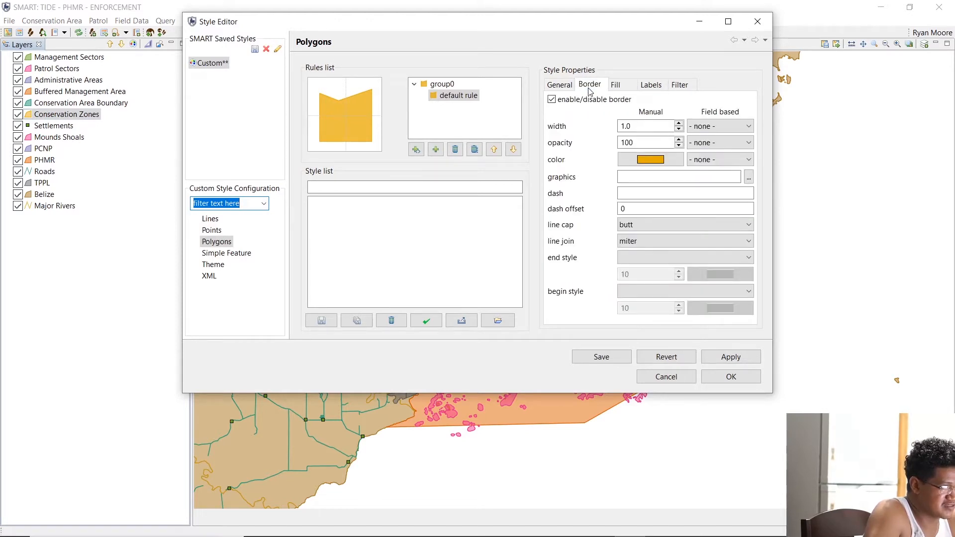
{"action": "left_click", "coordinate": [615, 86]}
{"action": "left_click", "coordinate": [647, 116]}
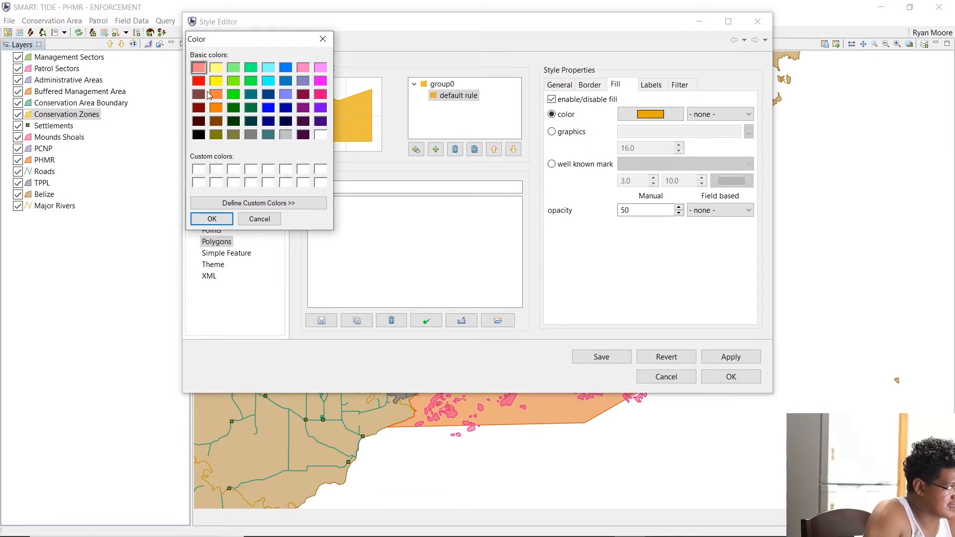
{"action": "left_click", "coordinate": [199, 80]}
{"action": "left_click", "coordinate": [212, 218]}
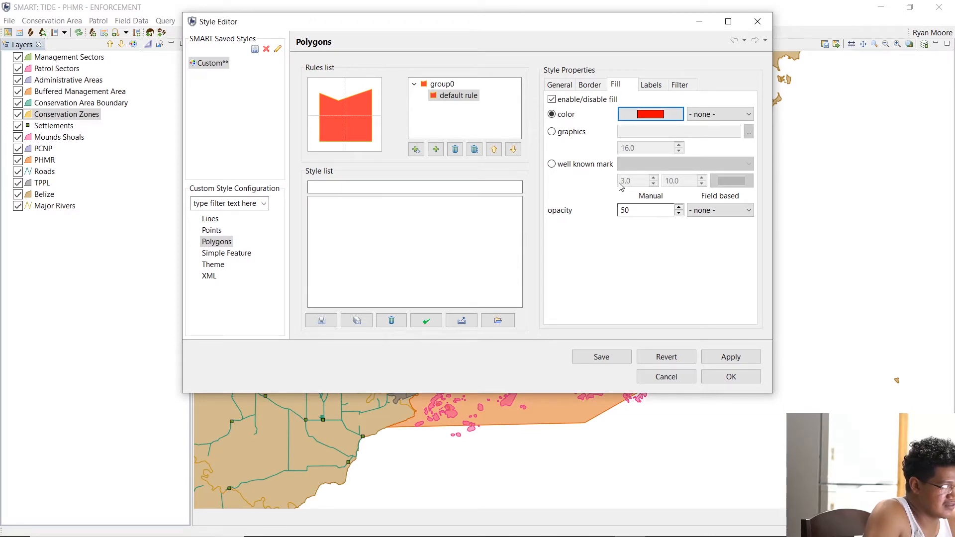
Review the border and fill settings of the Conservation Zones style and apply the style to the layer.
{"action": "left_click", "coordinate": [590, 84]}
{"action": "left_click", "coordinate": [623, 88]}
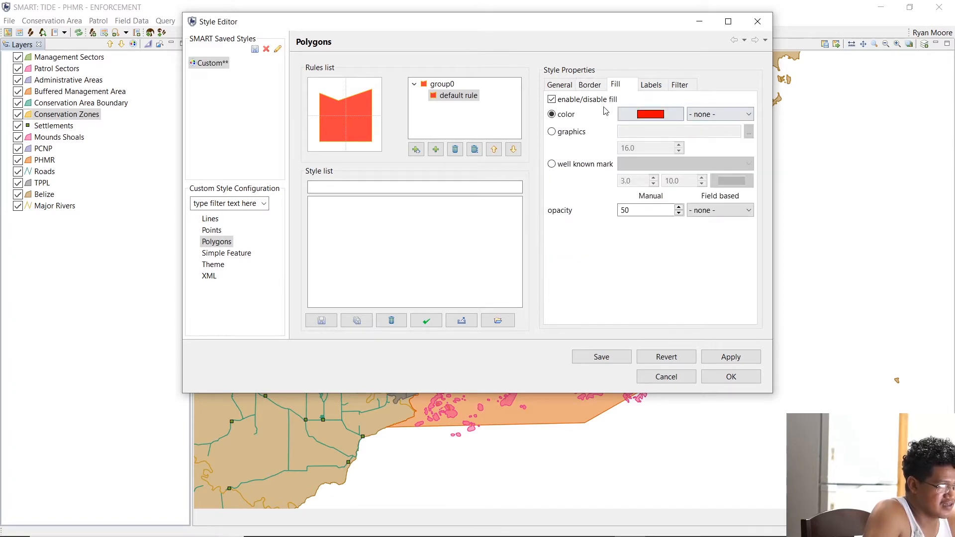
{"action": "left_click", "coordinate": [599, 88]}
{"action": "left_click", "coordinate": [617, 88]}
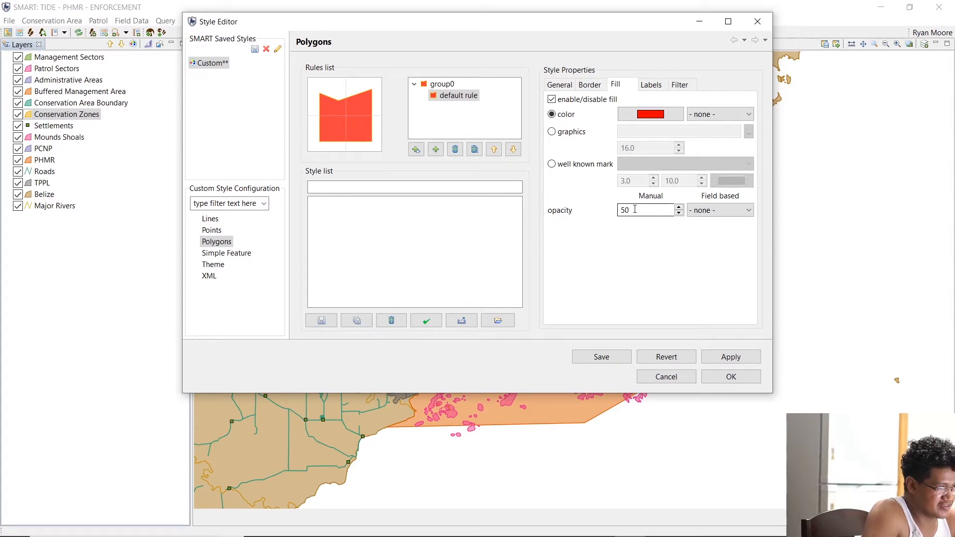
{"action": "left_click", "coordinate": [731, 376]}
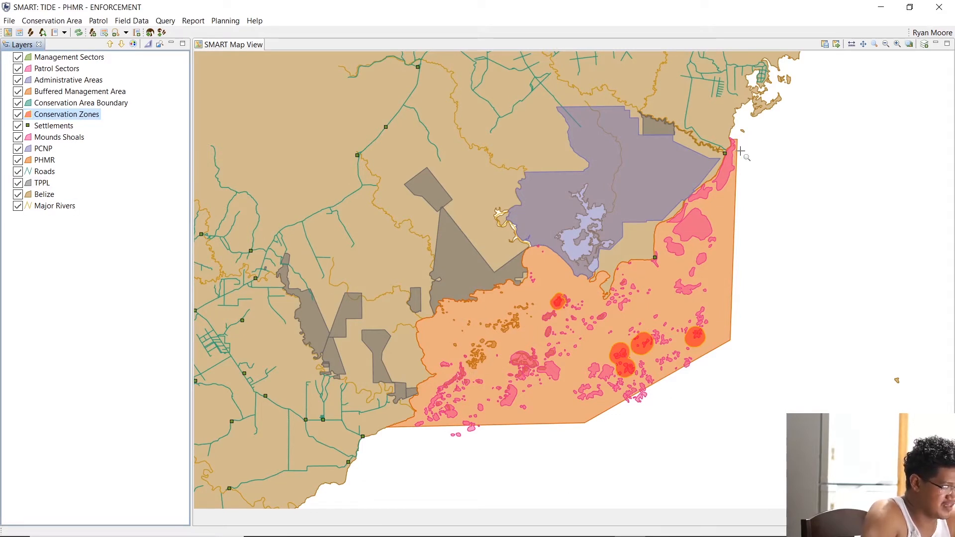
Change the PHMR layer's polygon fill colour to blue and apply the style.
{"action": "right_click", "coordinate": [43, 160]}
{"action": "left_click", "coordinate": [84, 212]}
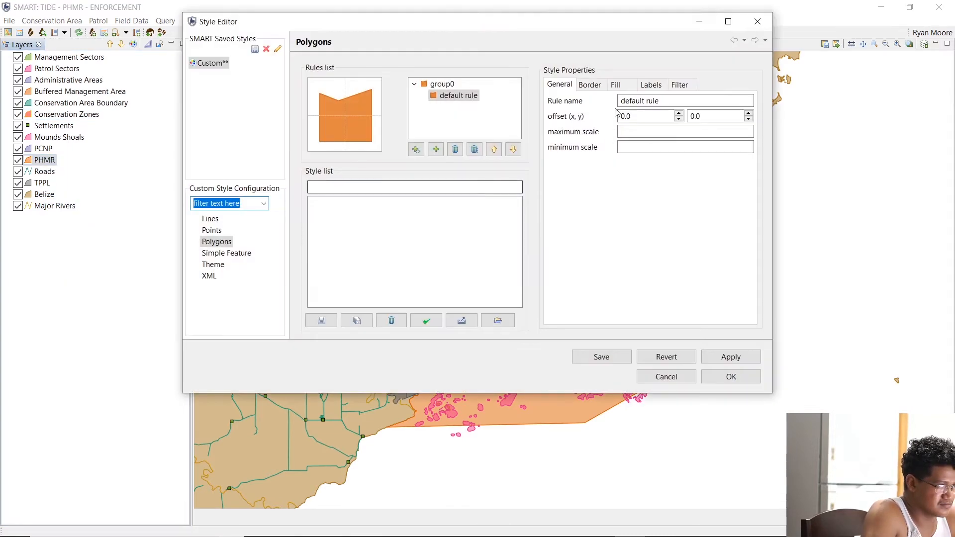
{"action": "left_click", "coordinate": [617, 90]}
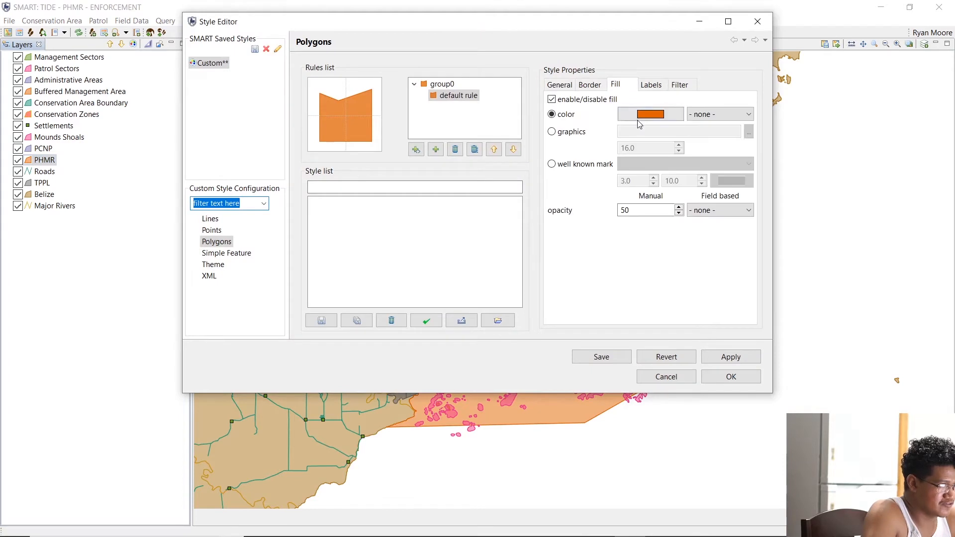
{"action": "left_click", "coordinate": [639, 117]}
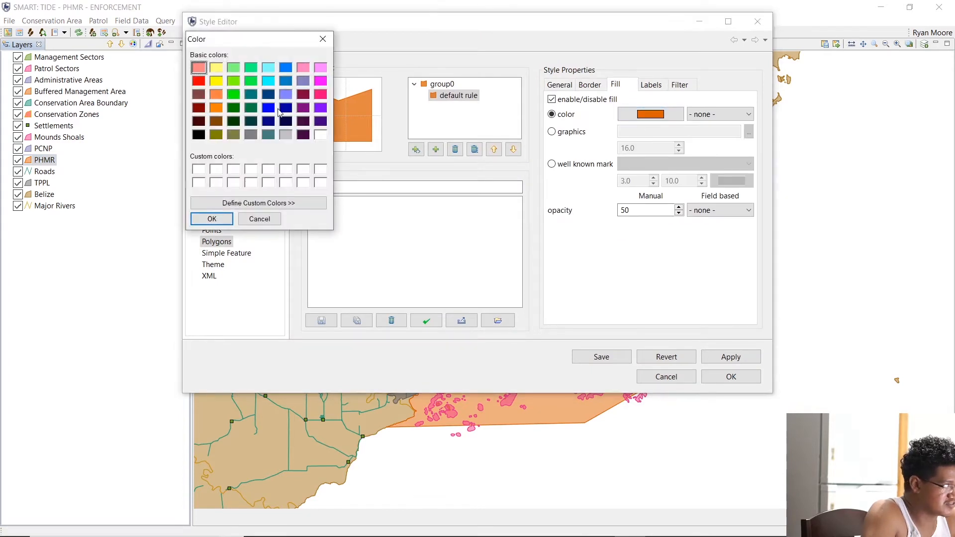
{"action": "left_click", "coordinate": [286, 67]}
{"action": "left_click", "coordinate": [212, 219]}
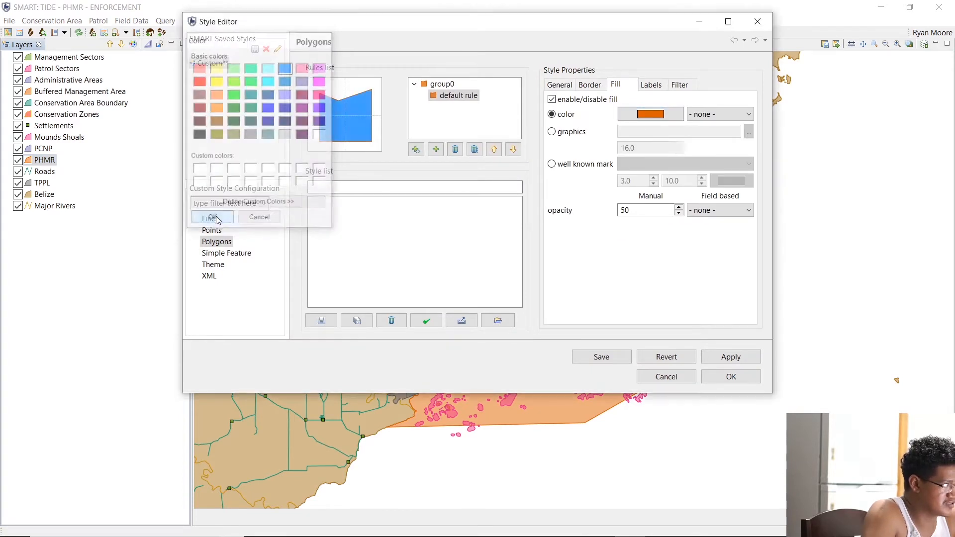
{"action": "left_click", "coordinate": [716, 378]}
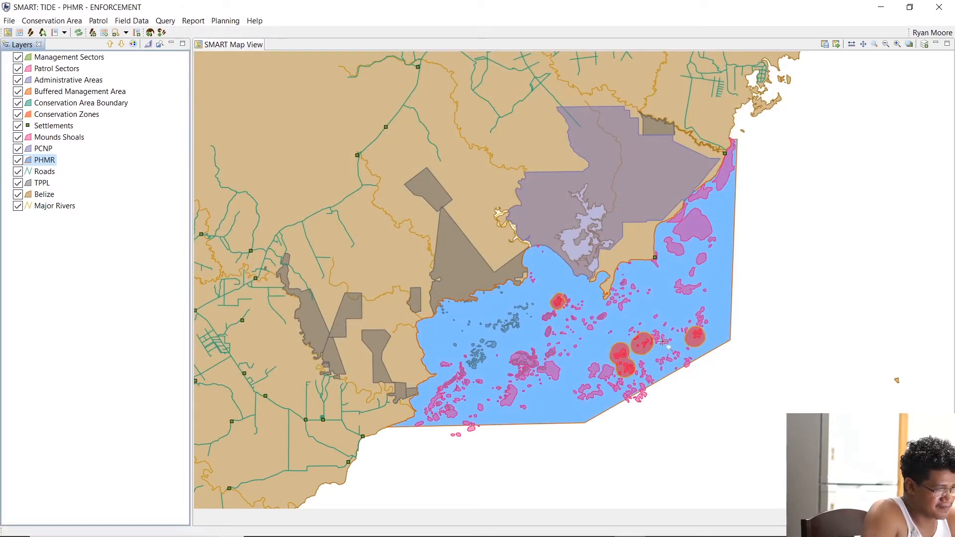
{"action": "right_click", "coordinate": [44, 164]}
{"action": "left_click", "coordinate": [62, 271]}
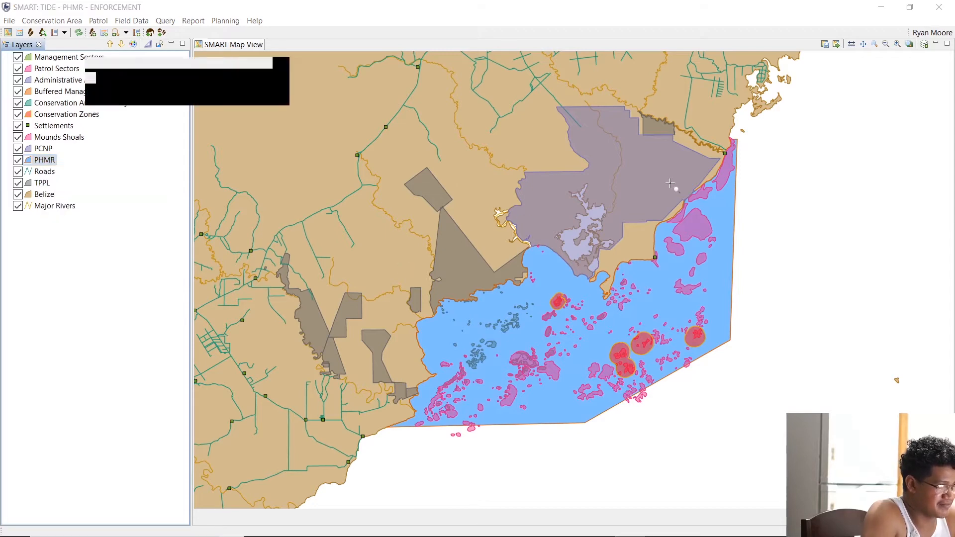
{"action": "left_click", "coordinate": [592, 346]}
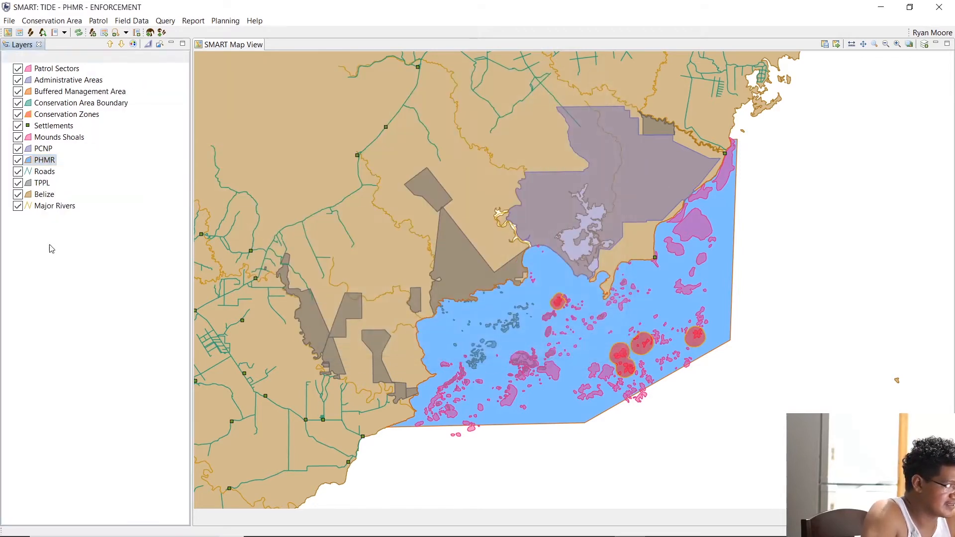
Set the PHMR layer's fill opacity to 100 and apply the style.
{"action": "right_click", "coordinate": [46, 161]}
{"action": "left_click", "coordinate": [82, 199]}
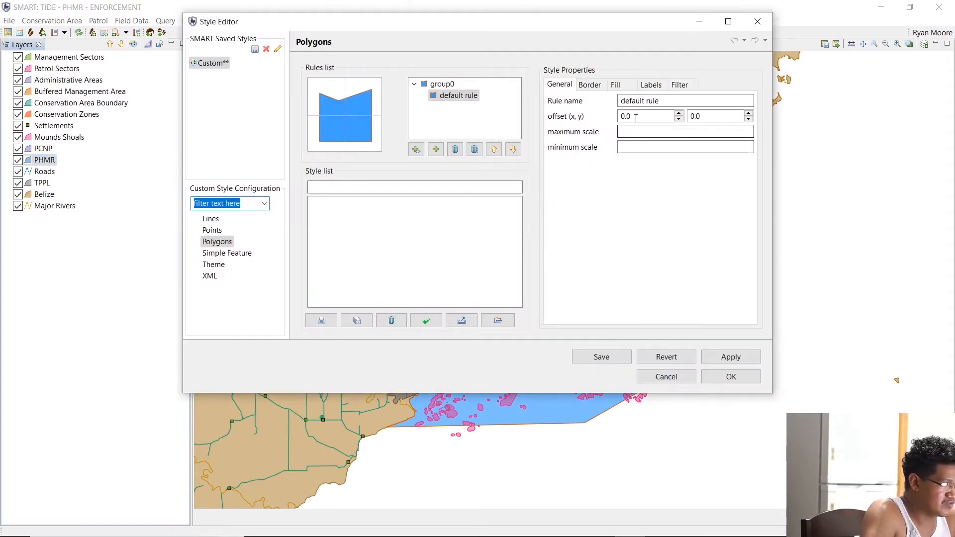
{"action": "left_click", "coordinate": [616, 85]}
{"action": "double_click", "coordinate": [626, 210]}
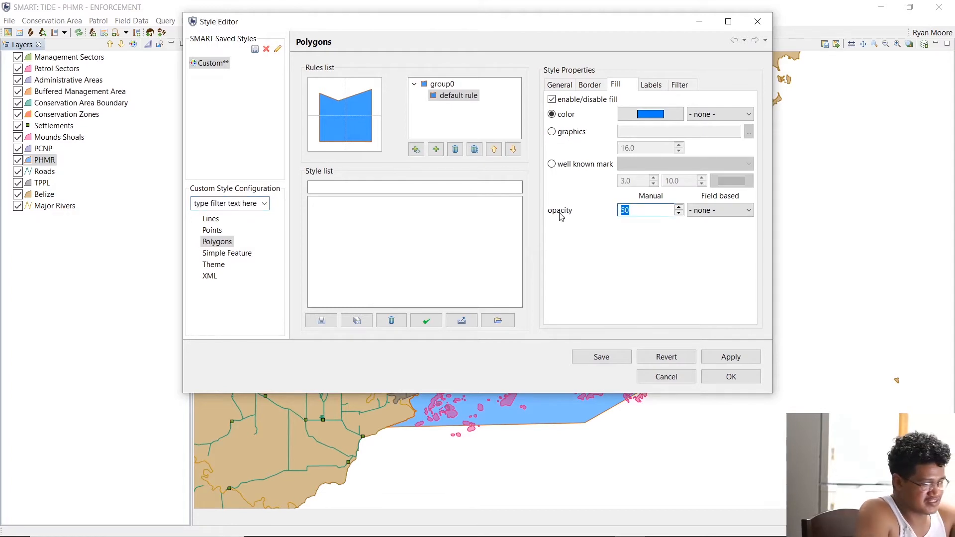
{"action": "type", "text": "100"}
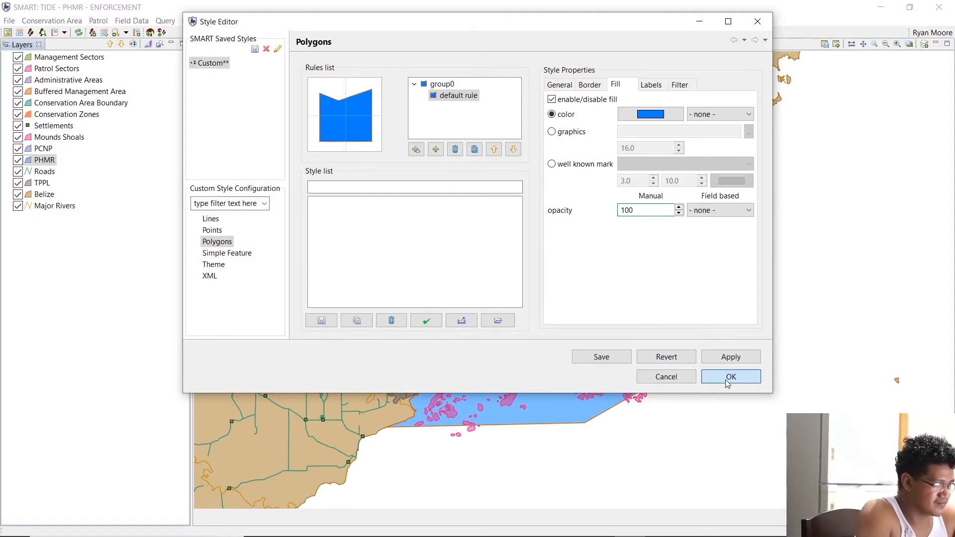
{"action": "left_click", "coordinate": [728, 380]}
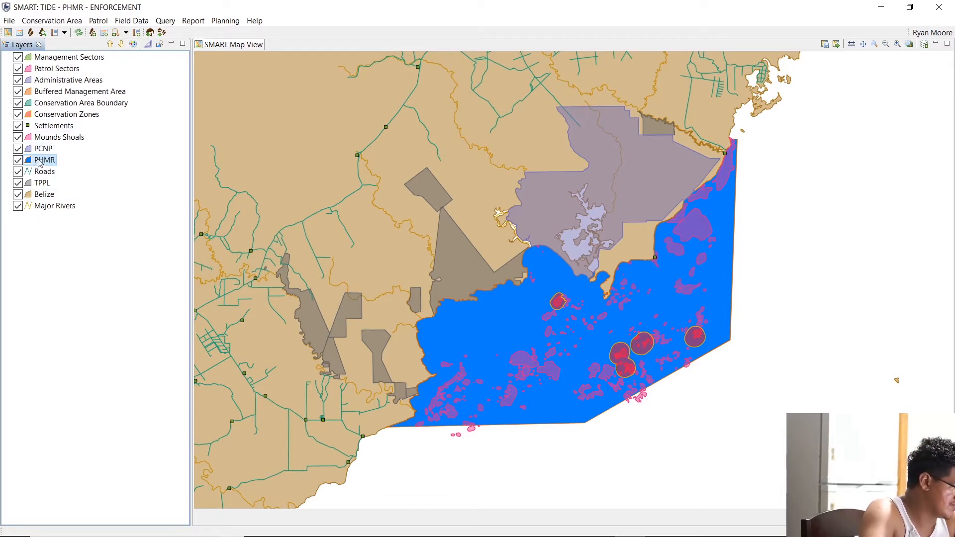
Reorder the map layers so that Settlements, Major Rivers and Roads come first, in that order.
{"action": "left_click_drag", "start_coordinate": [40, 163], "coordinate": [44, 57]}
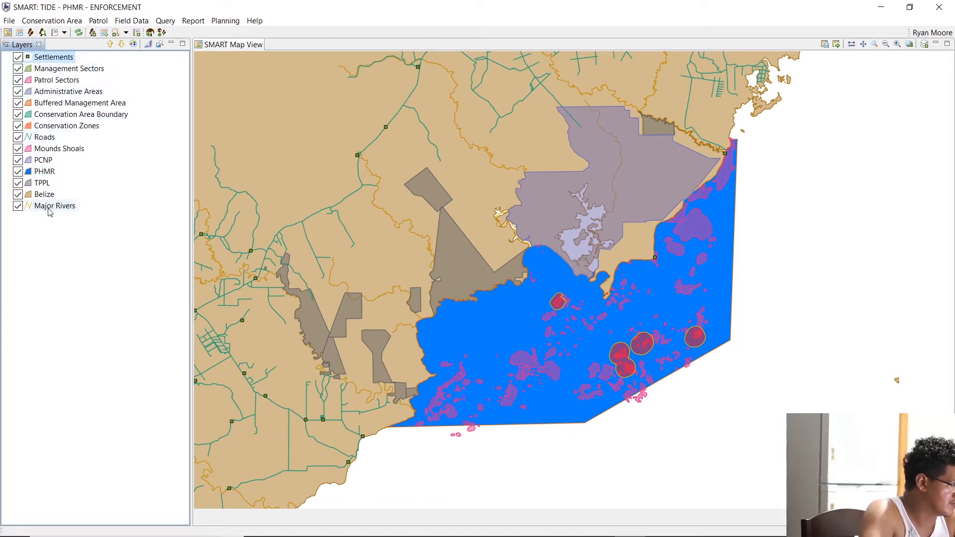
{"action": "left_click_drag", "start_coordinate": [45, 204], "coordinate": [44, 64]}
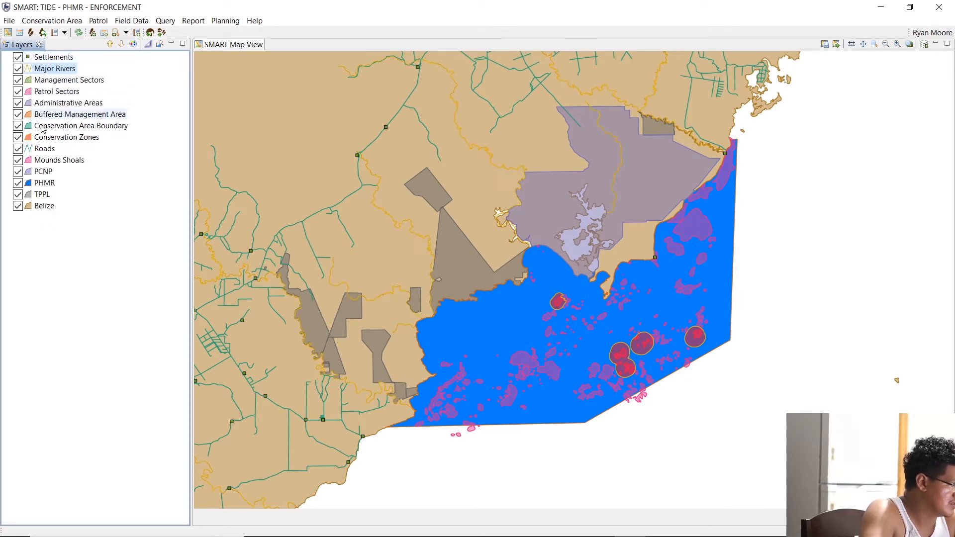
{"action": "left_click_drag", "start_coordinate": [45, 151], "coordinate": [47, 75]}
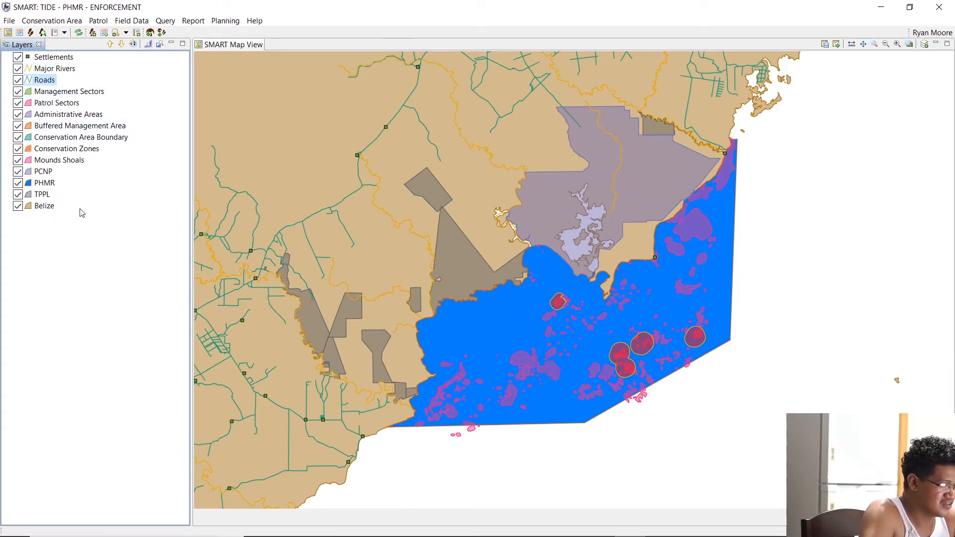
Edit the style of the Mounds Shoals layer and set its polygon fill colour to white.
{"action": "left_click", "coordinate": [40, 106]}
{"action": "right_click", "coordinate": [49, 161]}
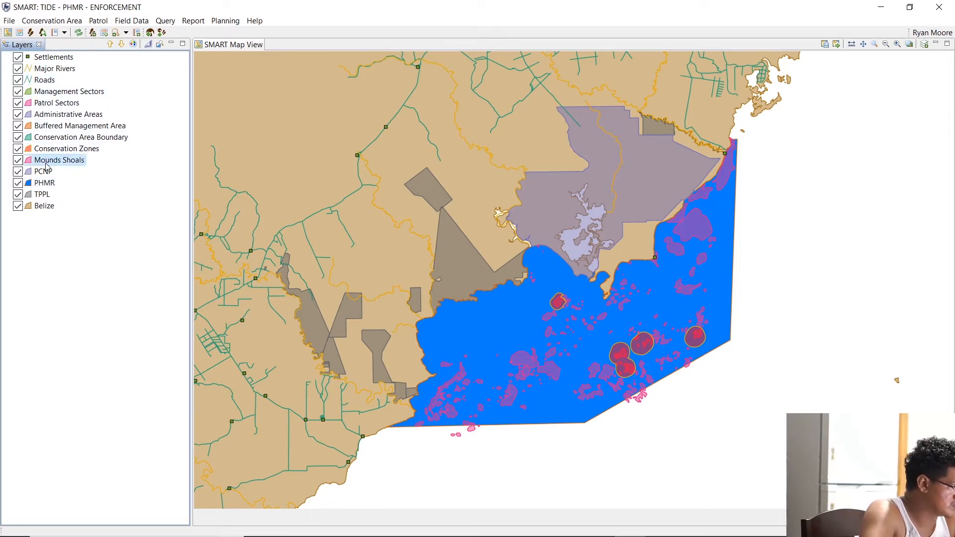
{"action": "left_click", "coordinate": [75, 206]}
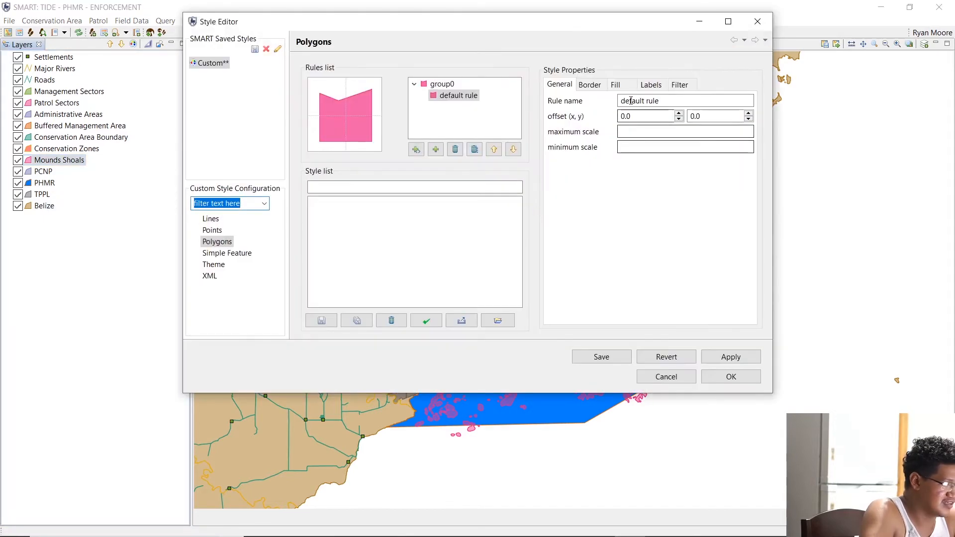
{"action": "left_click", "coordinate": [622, 86]}
{"action": "left_click", "coordinate": [638, 117]}
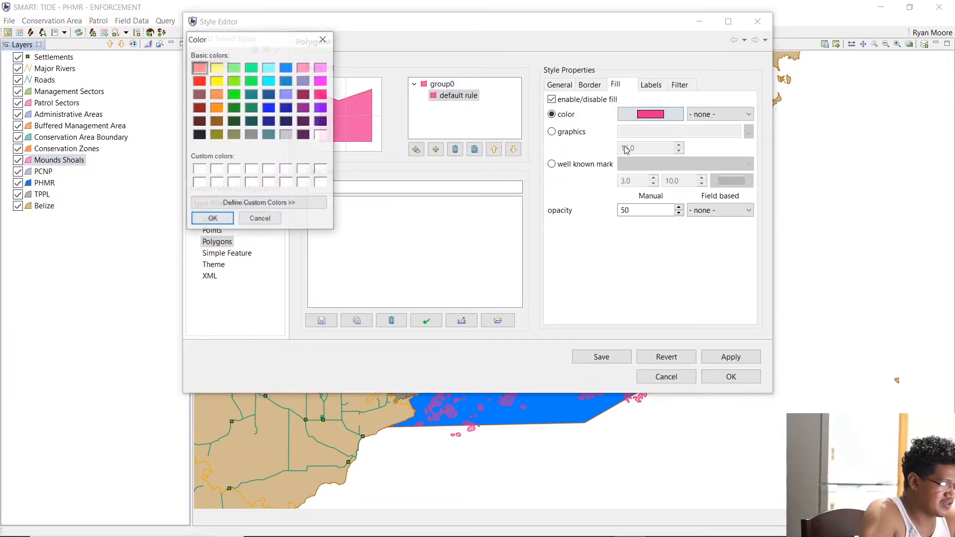
{"action": "left_click", "coordinate": [319, 134]}
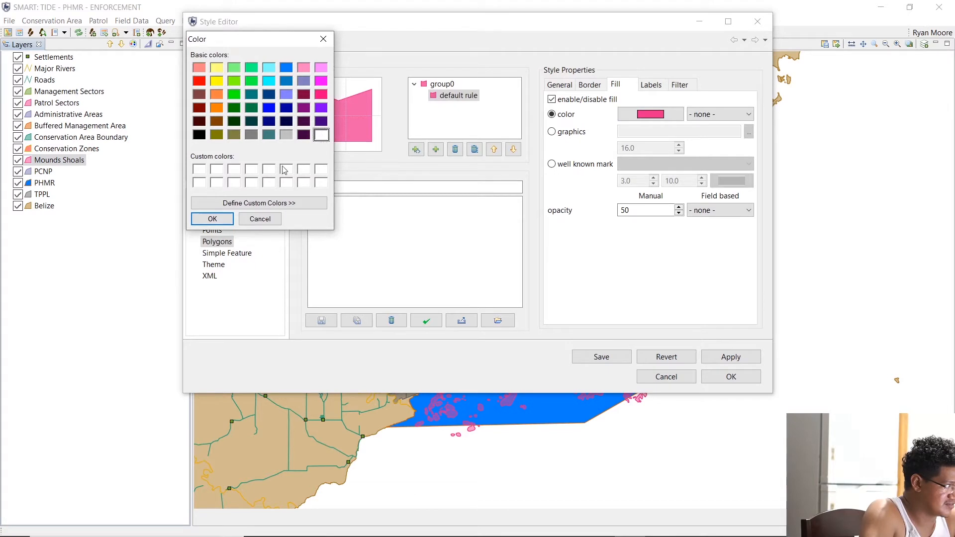
{"action": "left_click", "coordinate": [211, 218]}
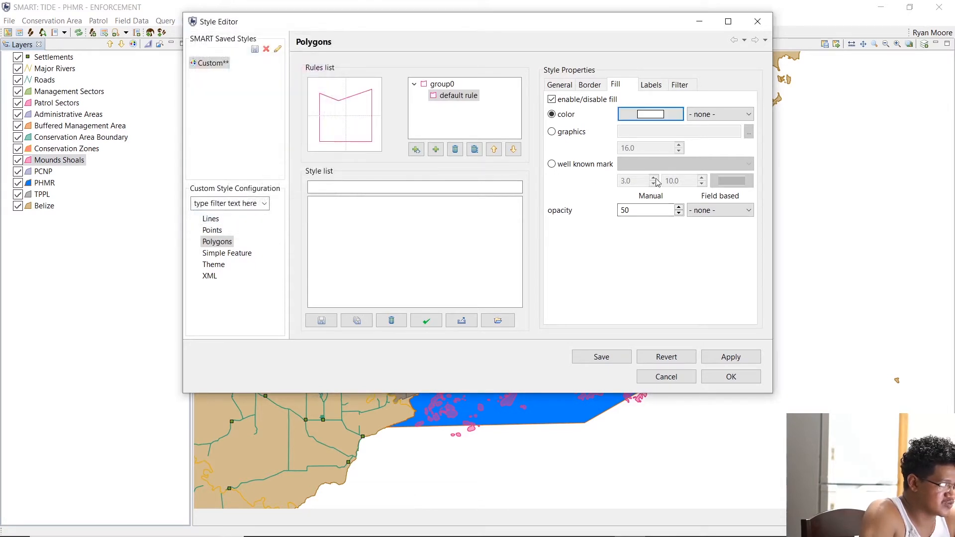
Set the Mounds Shoals border width to 0 and apply the style.
{"action": "left_click", "coordinate": [581, 88]}
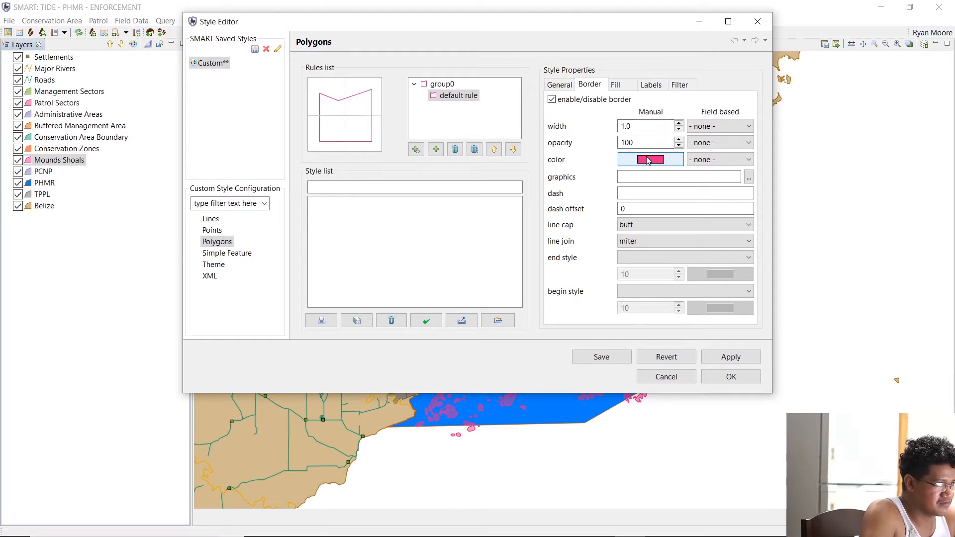
{"action": "left_click_drag", "start_coordinate": [631, 127], "coordinate": [561, 128]}
{"action": "type", "text": "0"}
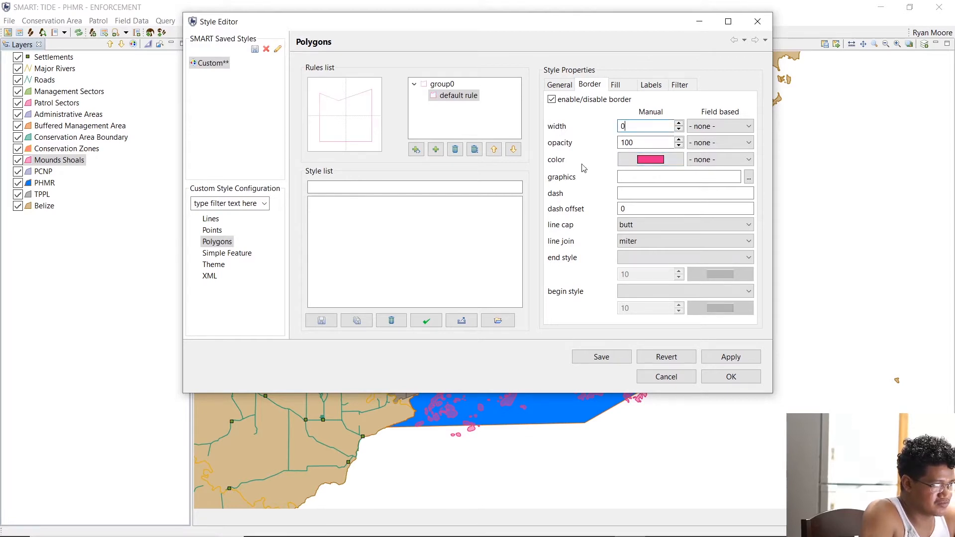
{"action": "left_click", "coordinate": [731, 377]}
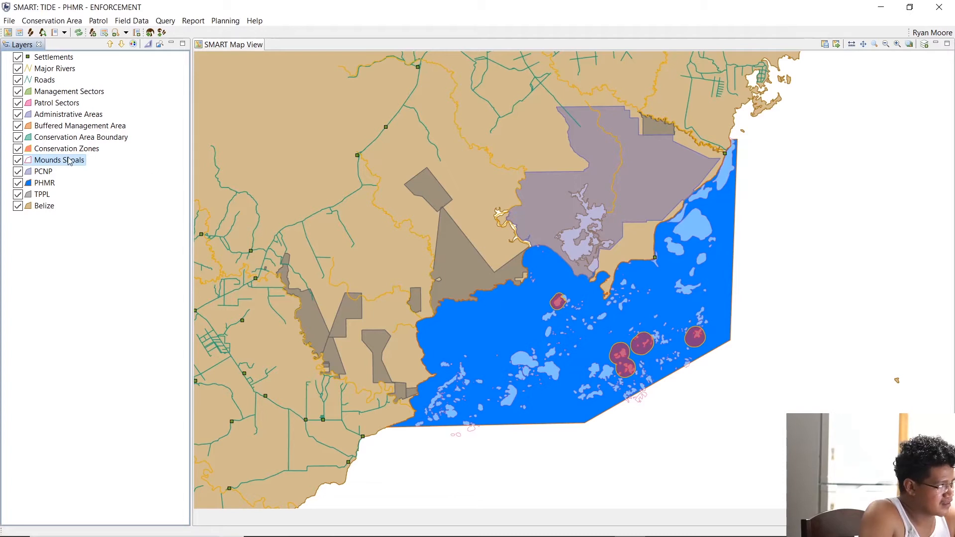
Move the Mounds Shoals layer above Conservation Zones, and the Belize layer directly above Mounds Shoals.
{"action": "left_click_drag", "start_coordinate": [69, 161], "coordinate": [67, 149]}
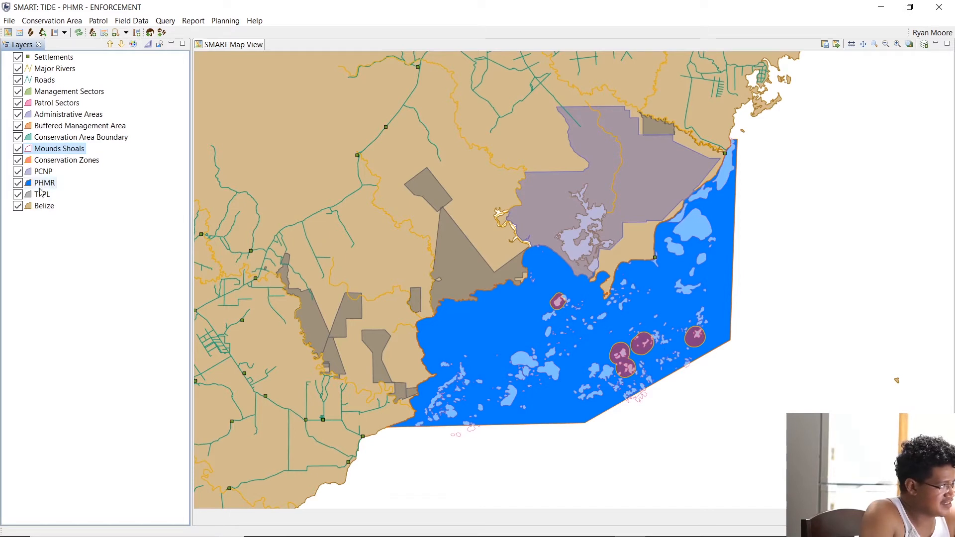
{"action": "left_click", "coordinate": [48, 206]}
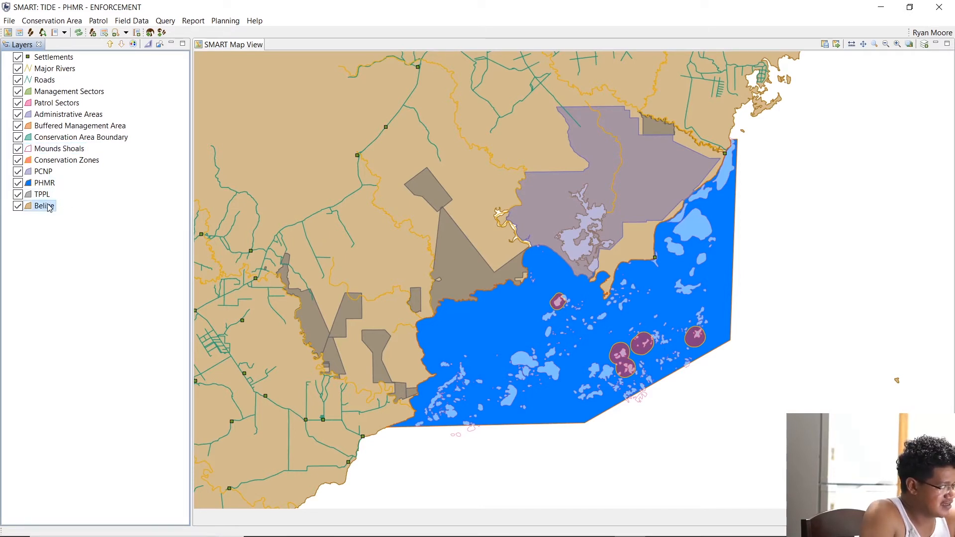
{"action": "left_click_drag", "start_coordinate": [48, 208], "coordinate": [51, 147]}
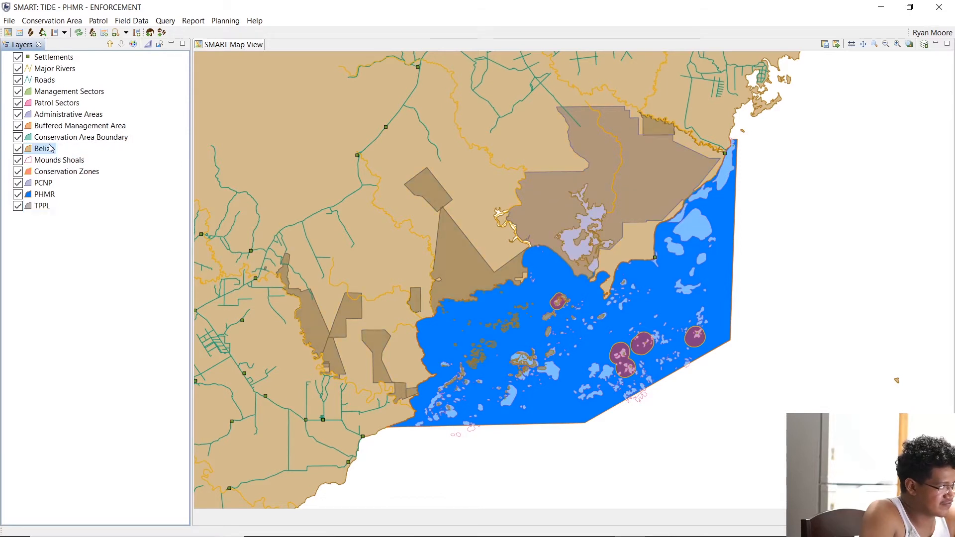
Style the Belize layer with a light grey polygon fill at 100 opacity and apply it.
{"action": "right_click", "coordinate": [47, 151]}
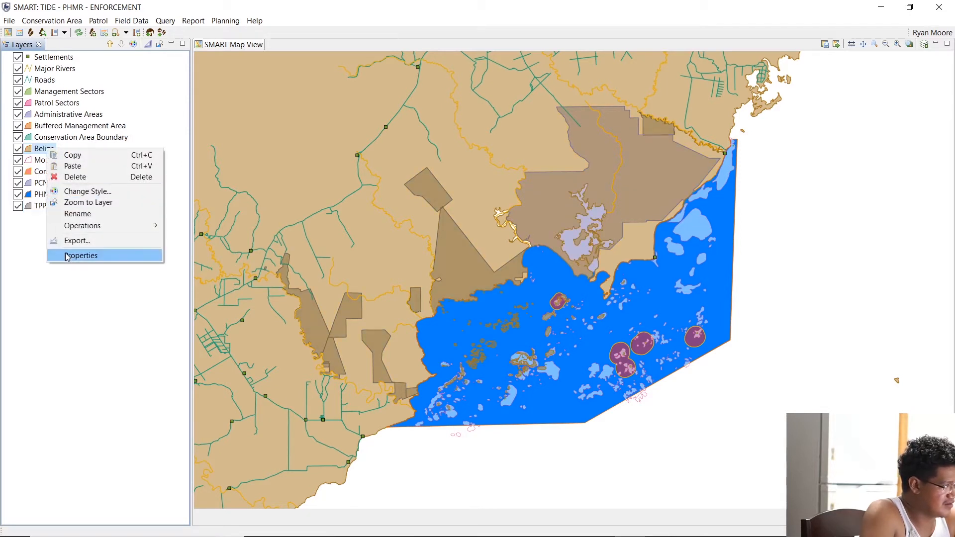
{"action": "left_click", "coordinate": [81, 202]}
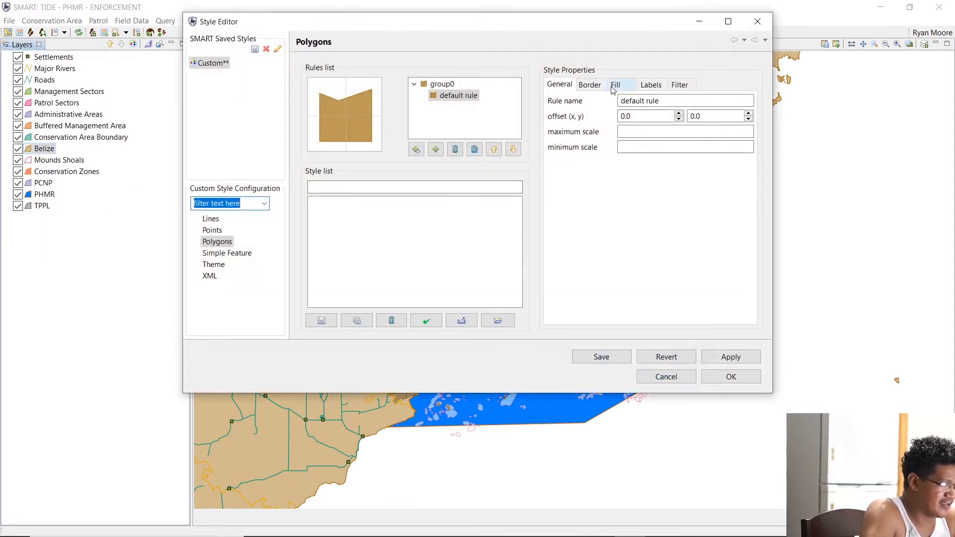
{"action": "left_click", "coordinate": [615, 85]}
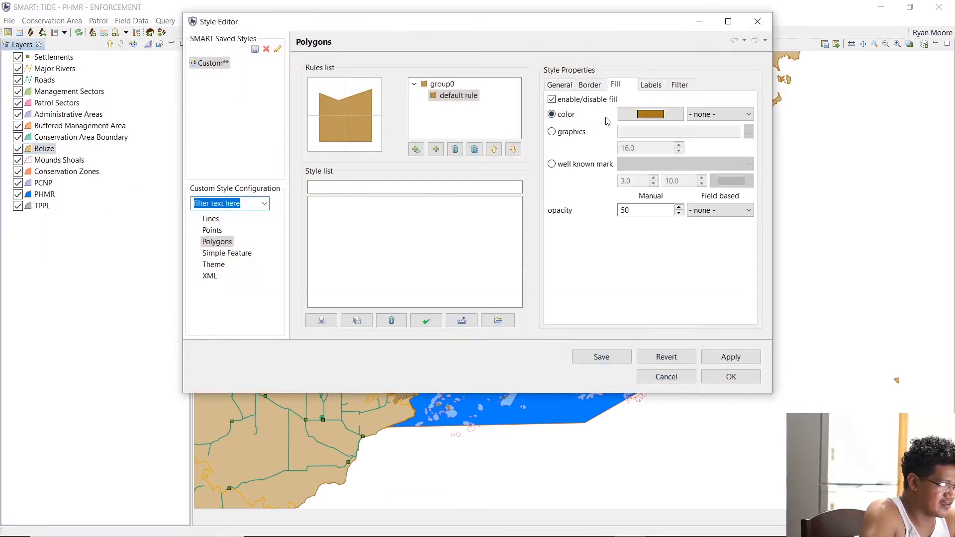
{"action": "left_click", "coordinate": [642, 117]}
{"action": "left_click", "coordinate": [286, 134]}
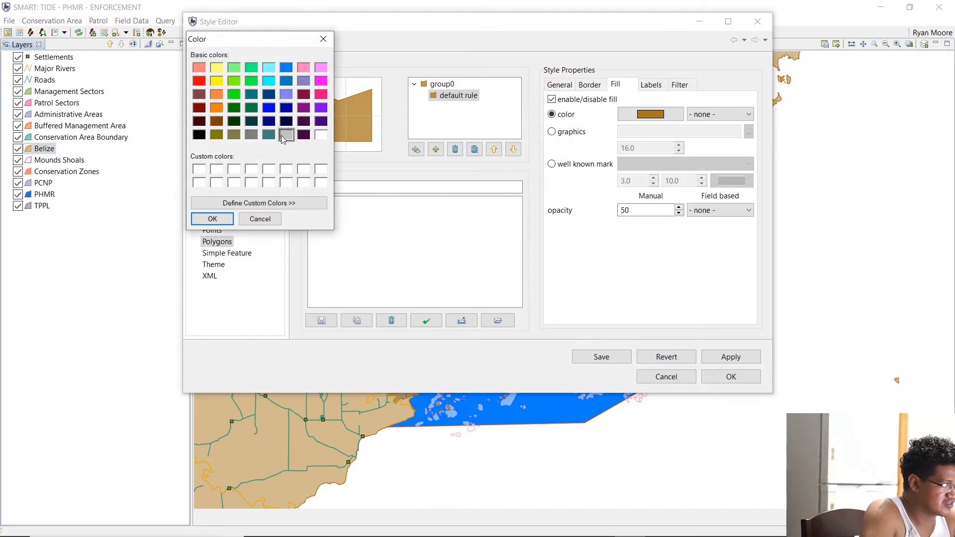
{"action": "left_click", "coordinate": [212, 218]}
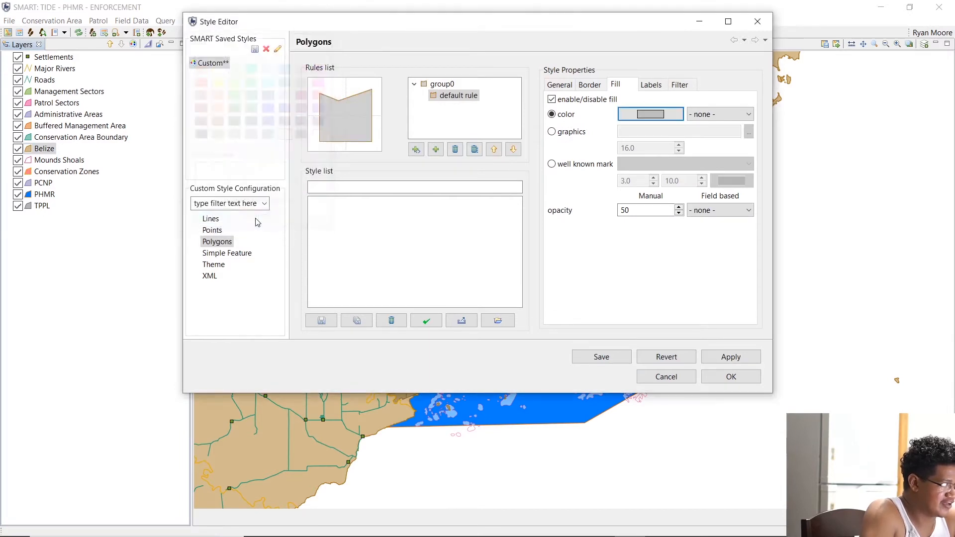
{"action": "double_click", "coordinate": [647, 210]}
{"action": "type", "text": "100"}
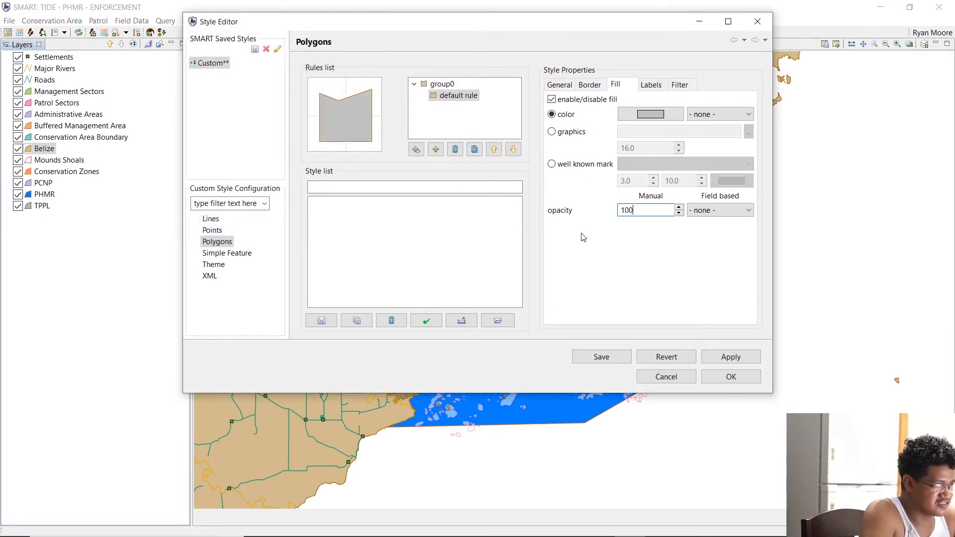
{"action": "left_click", "coordinate": [730, 376]}
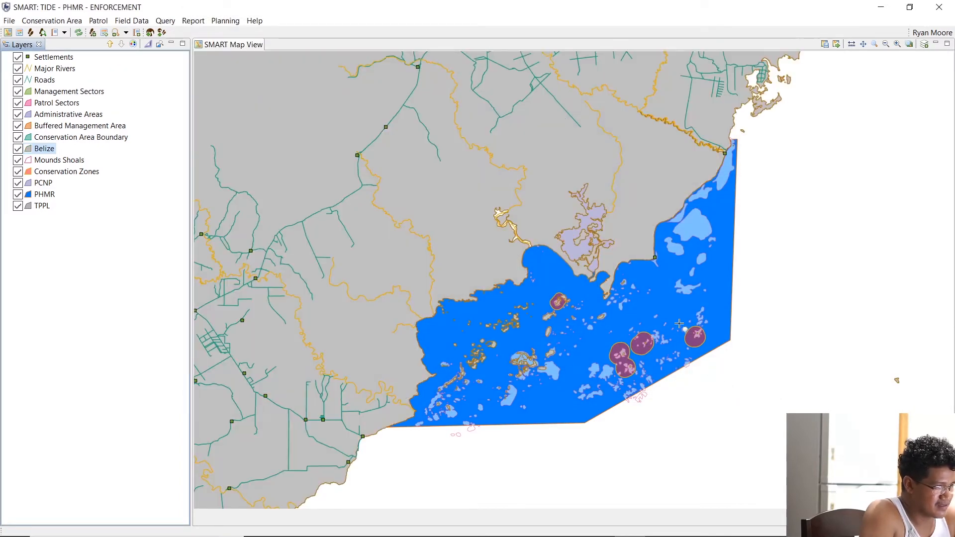
Examine up close how the Belize islands and shoals are drawn over the Conservation Zones on the map.
{"action": "left_click", "coordinate": [616, 380]}
{"action": "scroll", "coordinate": [652, 364], "scroll_direction": "up", "scroll_amount": 3}
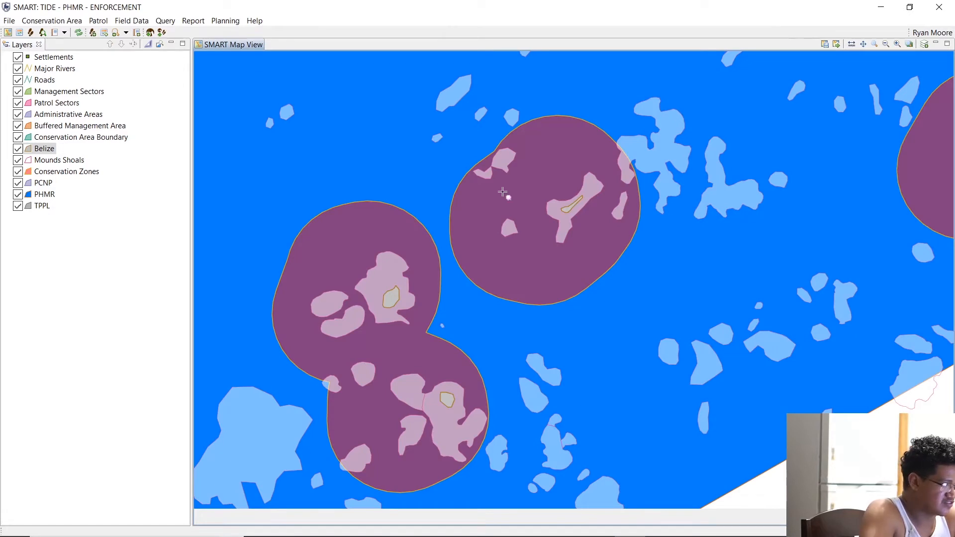
{"action": "left_click", "coordinate": [45, 151]}
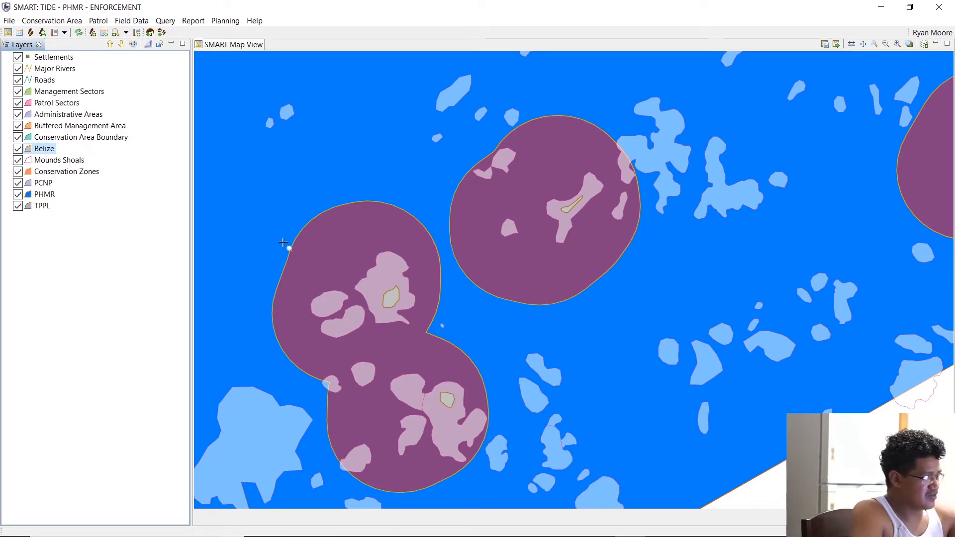
{"action": "scroll", "coordinate": [411, 297], "scroll_direction": "up", "scroll_amount": 1}
{"action": "scroll", "coordinate": [411, 297], "scroll_direction": "down", "scroll_amount": 2}
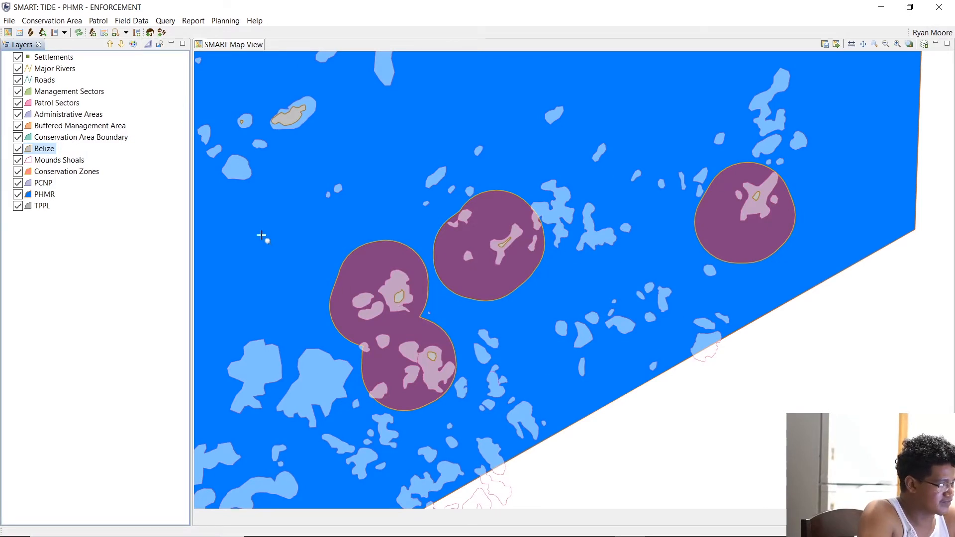
Review which area boundaries are defined for the conservation area, and close the boundary definitions without changes.
{"action": "left_click", "coordinate": [52, 20]}
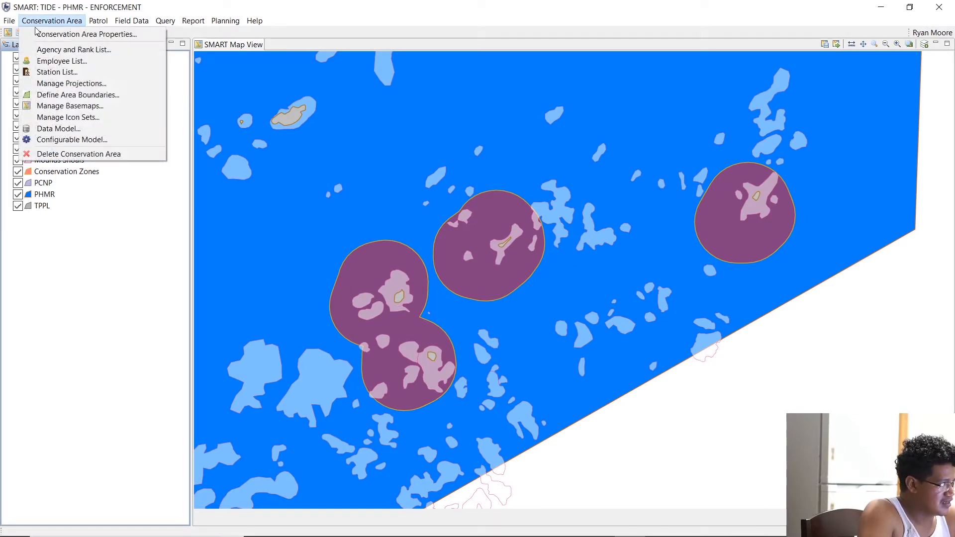
{"action": "left_click", "coordinate": [56, 95]}
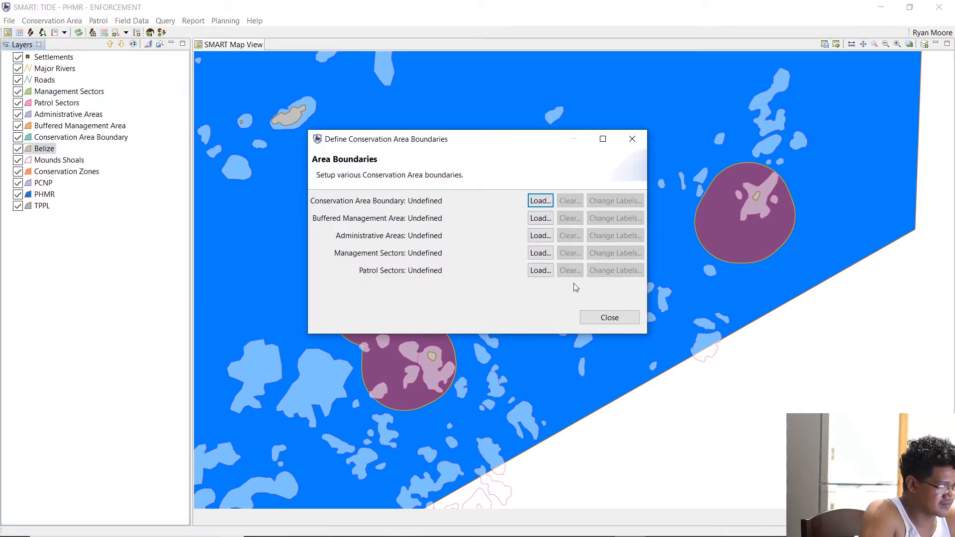
{"action": "left_click", "coordinate": [610, 317]}
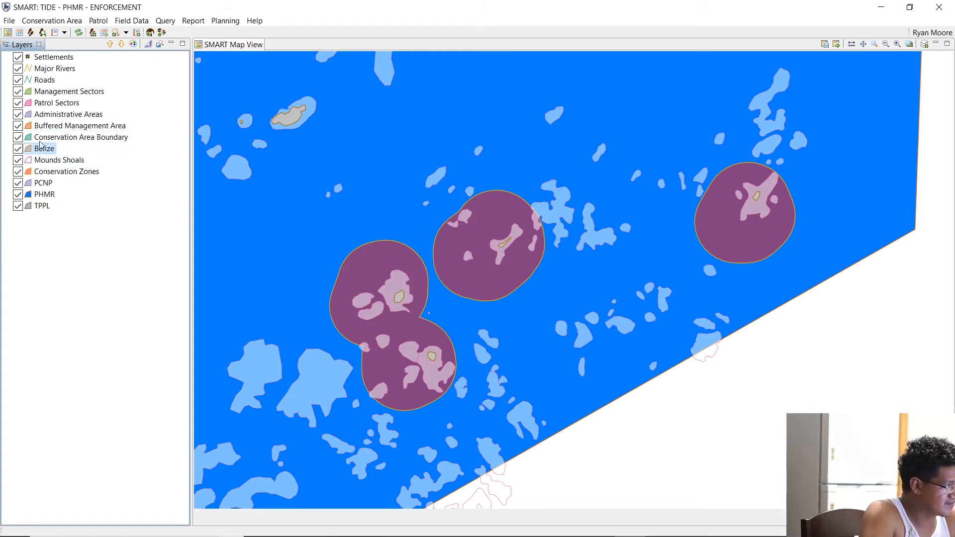
{"action": "left_click", "coordinate": [52, 21]}
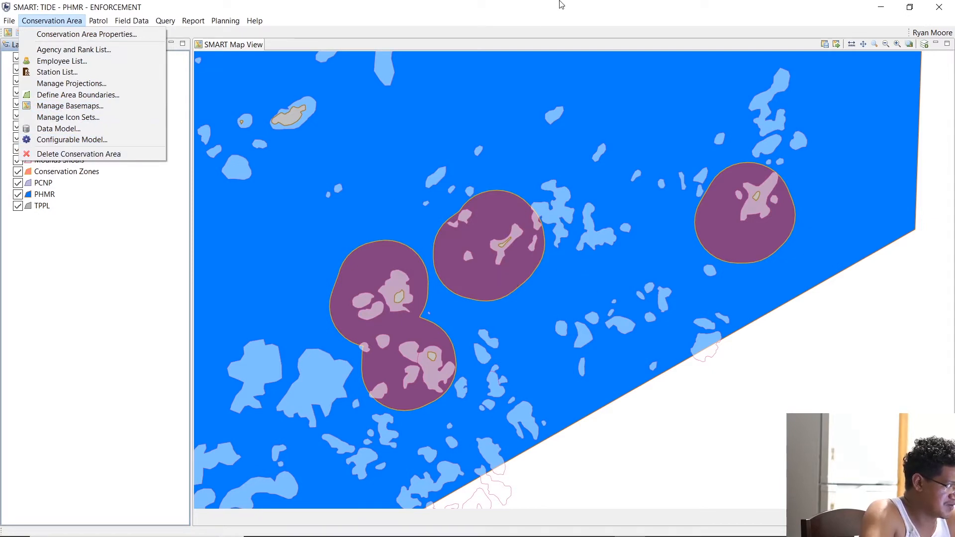
{"action": "left_click", "coordinate": [556, 3]}
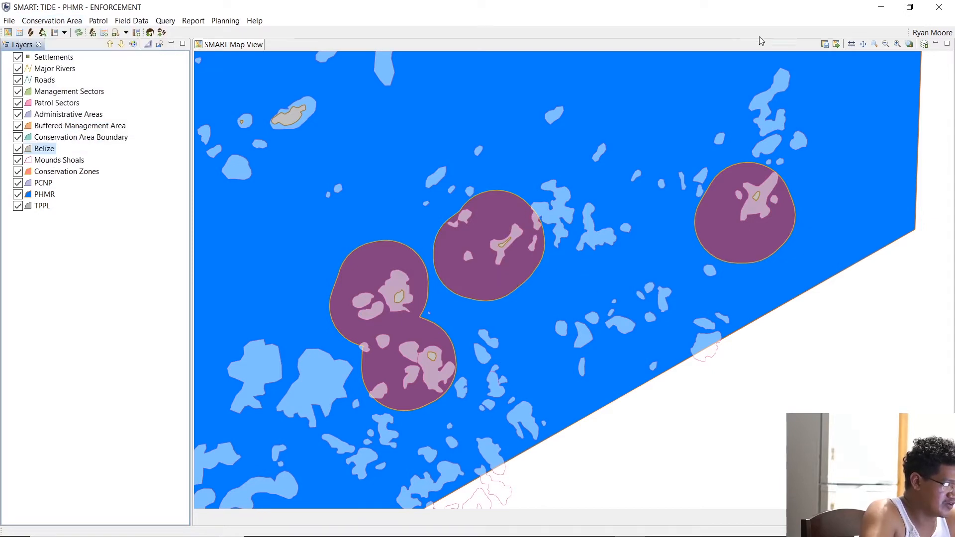
Save the current map as a basemap, overwriting the existing Primary Basemap definition.
{"action": "left_click", "coordinate": [826, 45]}
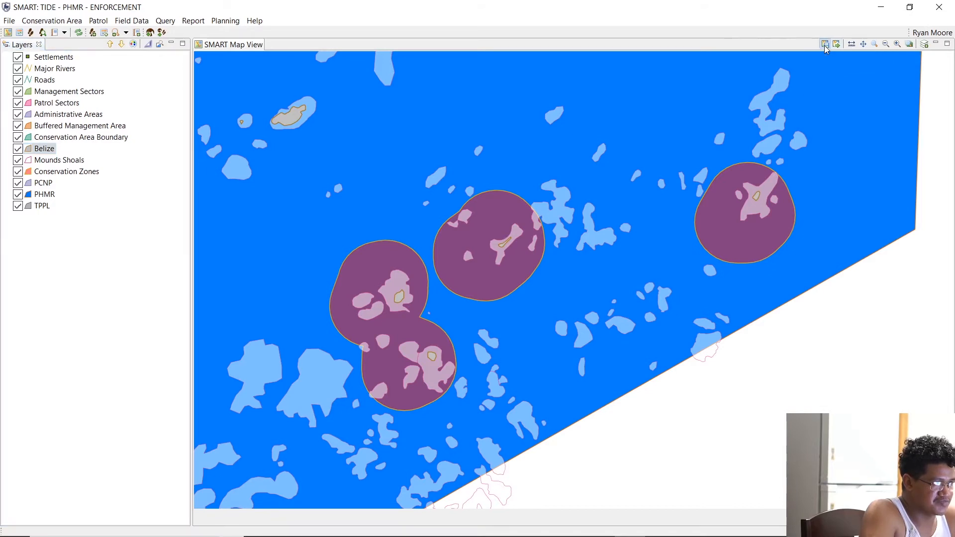
{"action": "left_click", "coordinate": [301, 239]}
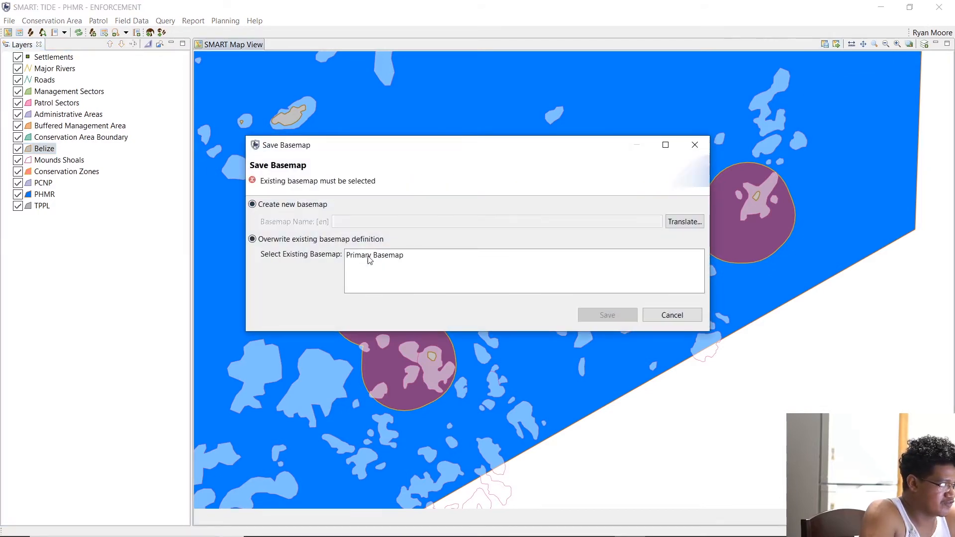
{"action": "left_click", "coordinate": [376, 256]}
{"action": "left_click", "coordinate": [616, 314]}
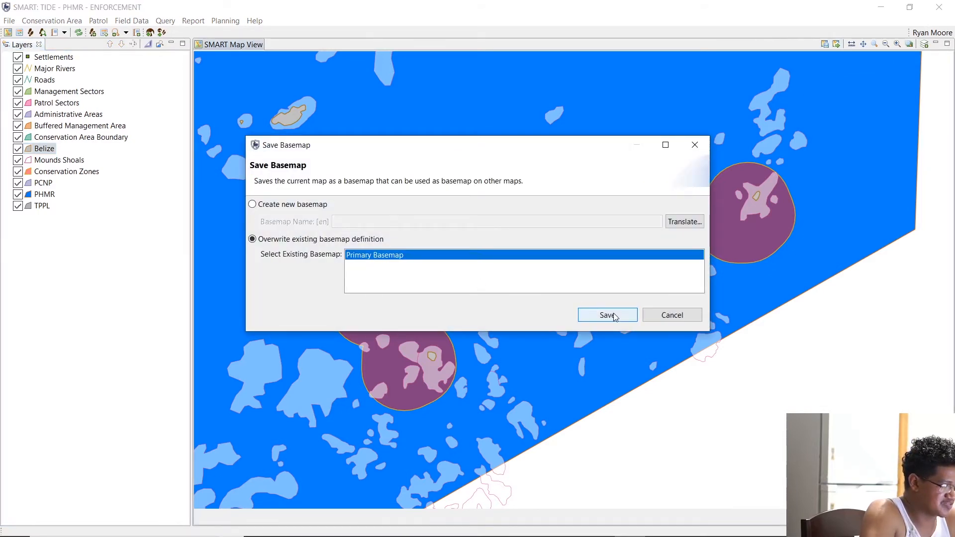
{"action": "left_click", "coordinate": [547, 281]}
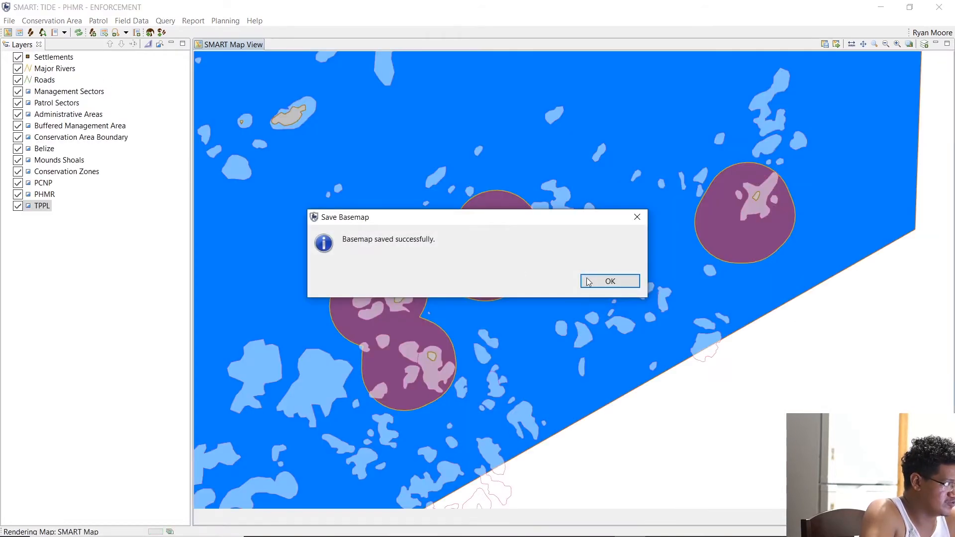
{"action": "left_click", "coordinate": [608, 272]}
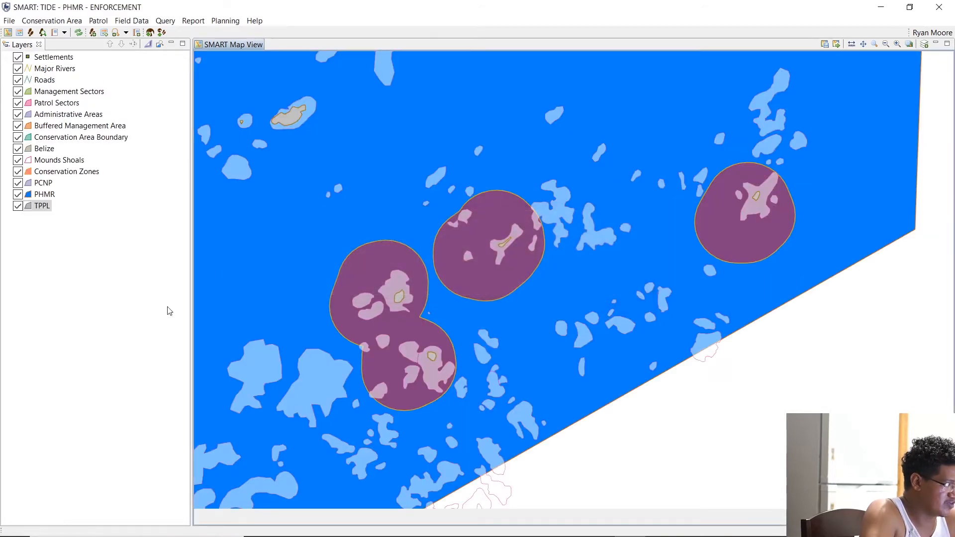
Open the patrol mandates list and add a mandate named Routine.
{"action": "left_click", "coordinate": [52, 22]}
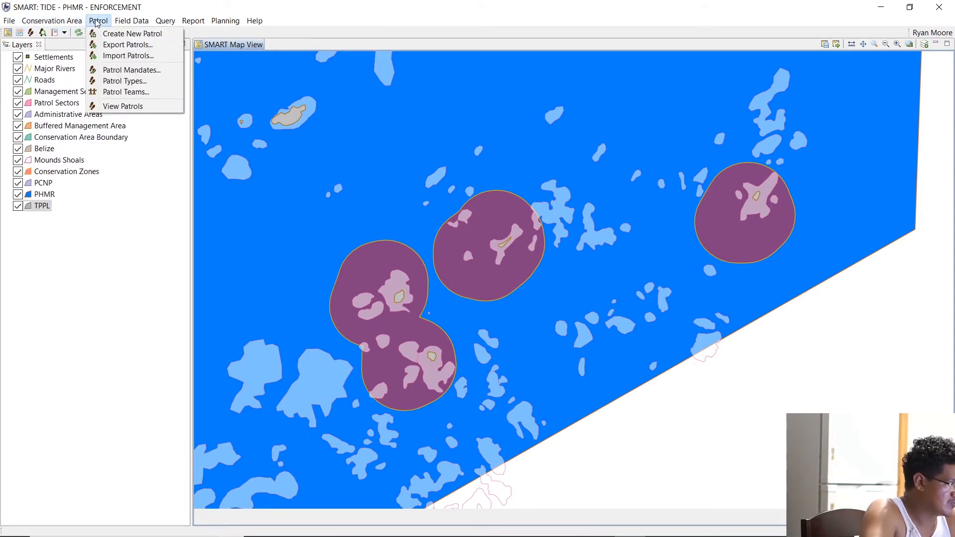
{"action": "mouse_move", "coordinate": [110, 23]}
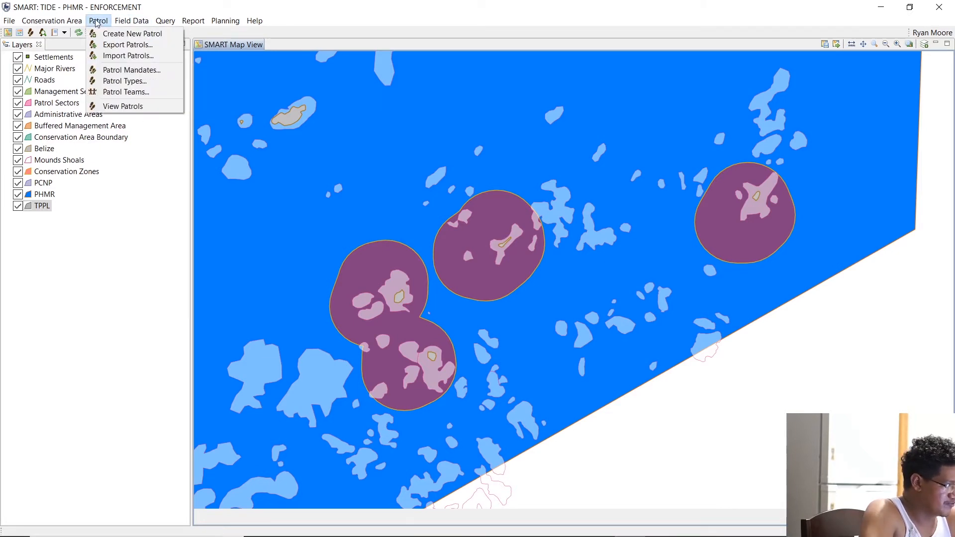
{"action": "left_click", "coordinate": [122, 70]}
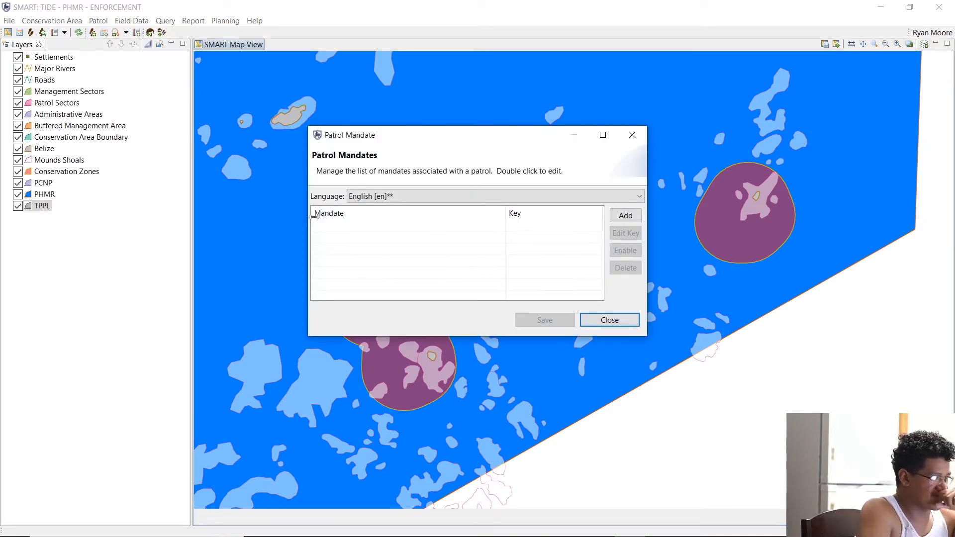
{"action": "left_click", "coordinate": [622, 217]}
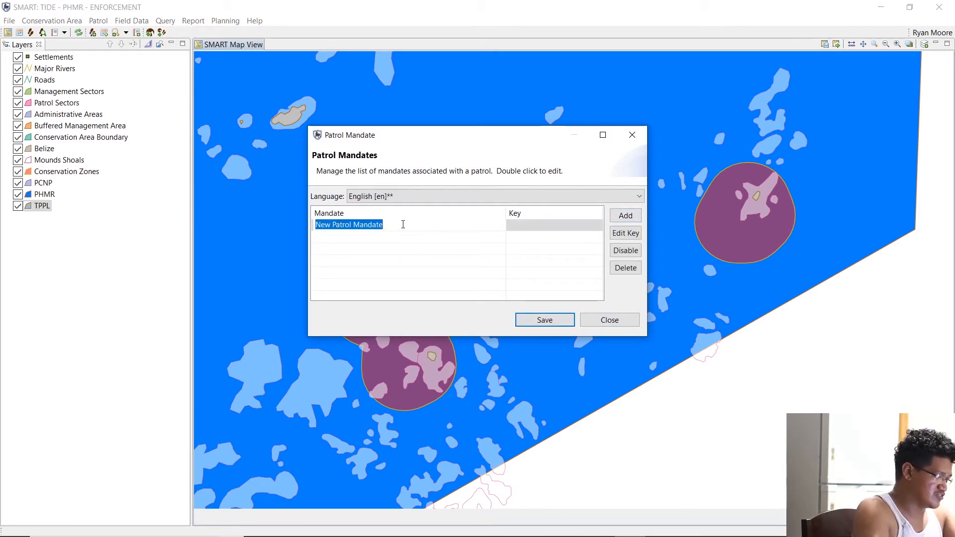
{"action": "type", "text": "Routine Patrol"}
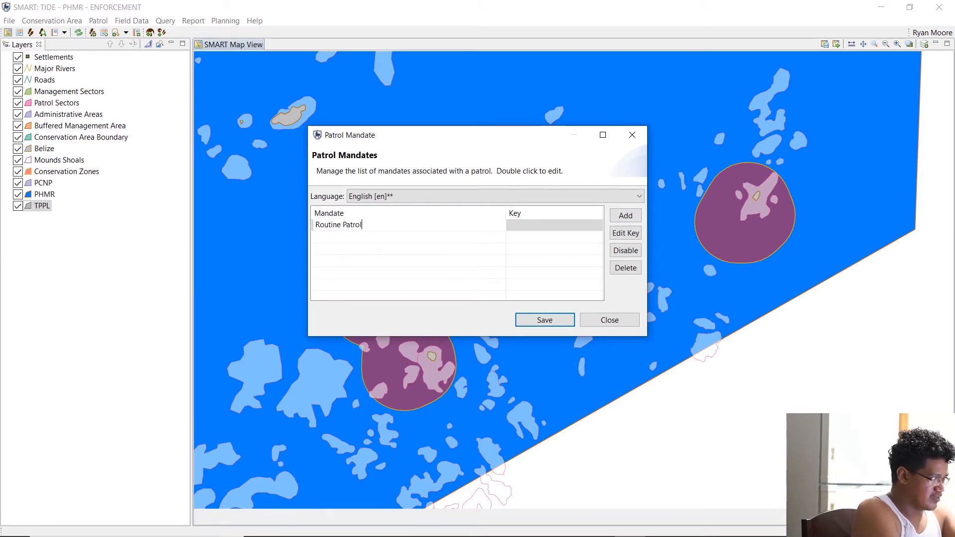
{"action": "key", "text": "Return"}
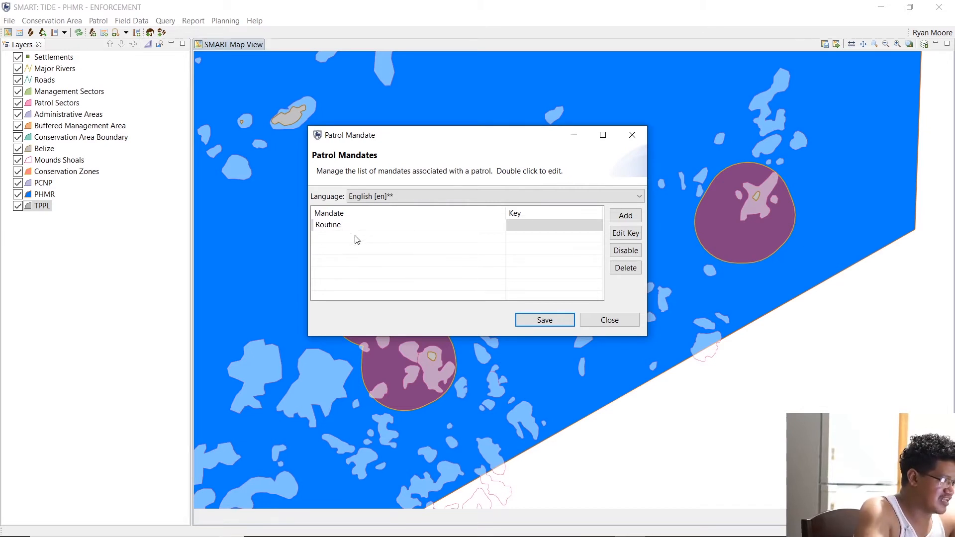
{"action": "key", "text": "Return"}
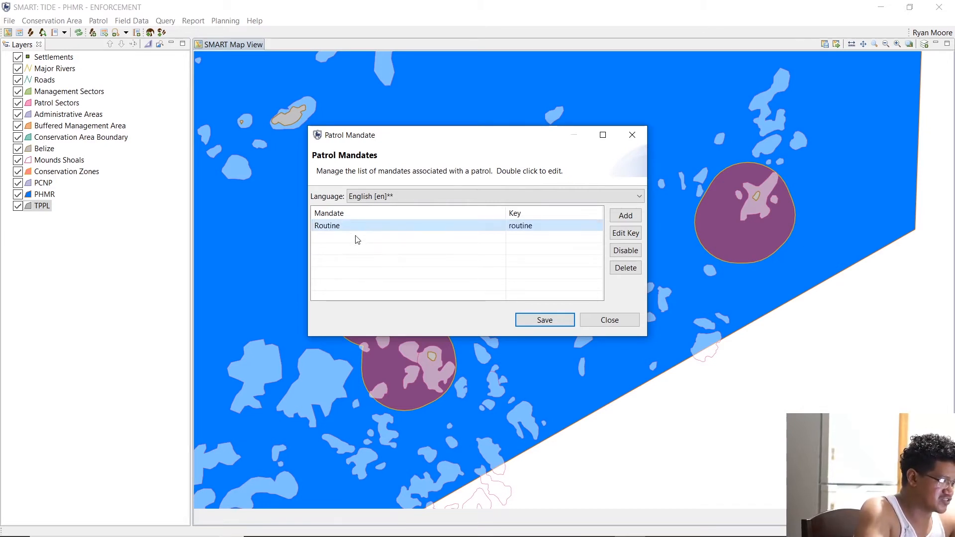
Add two more patrol mandates named Night and Out PA.
{"action": "left_click", "coordinate": [628, 219]}
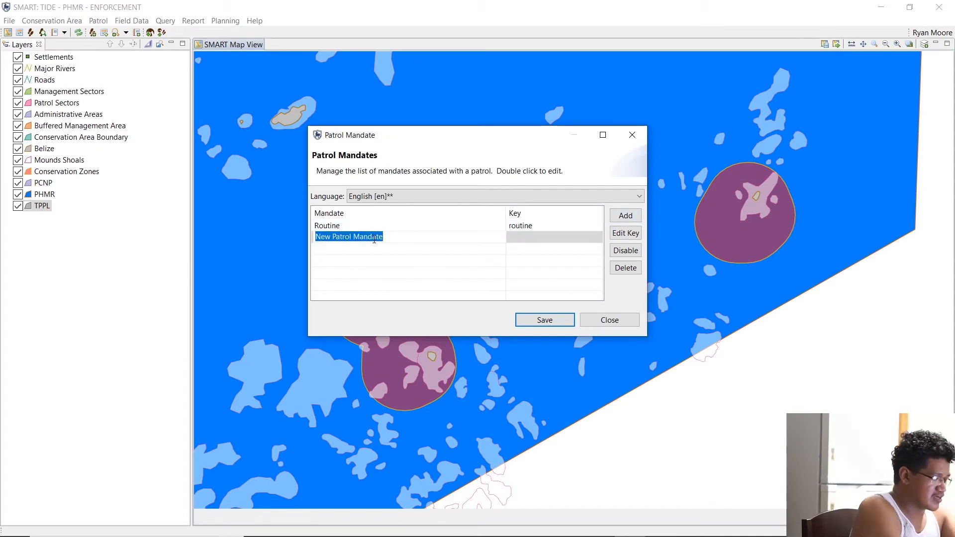
{"action": "type", "text": "Night"}
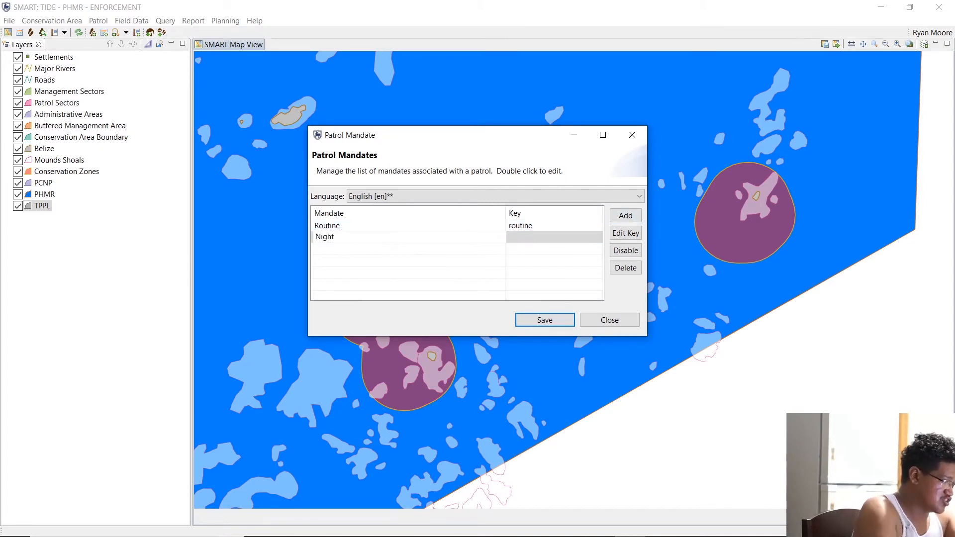
{"action": "key", "text": "Return"}
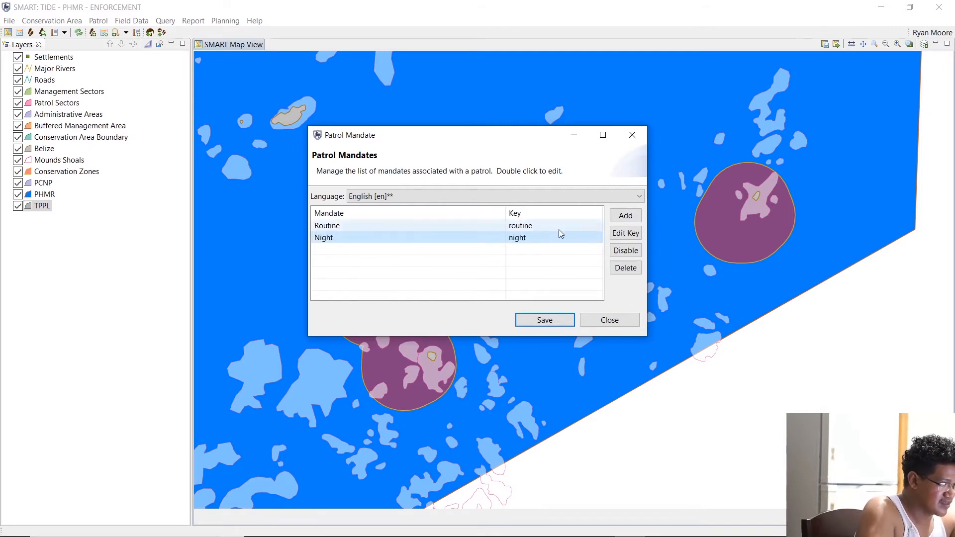
{"action": "left_click", "coordinate": [625, 216]}
{"action": "type", "text": "OU"}
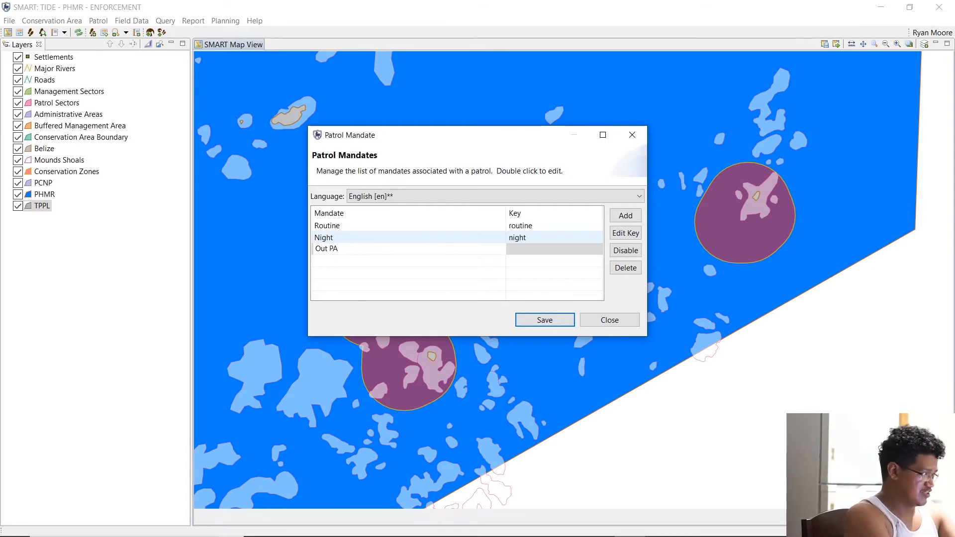
{"action": "type", "text": "t PA"}
{"action": "key", "text": "Return"}
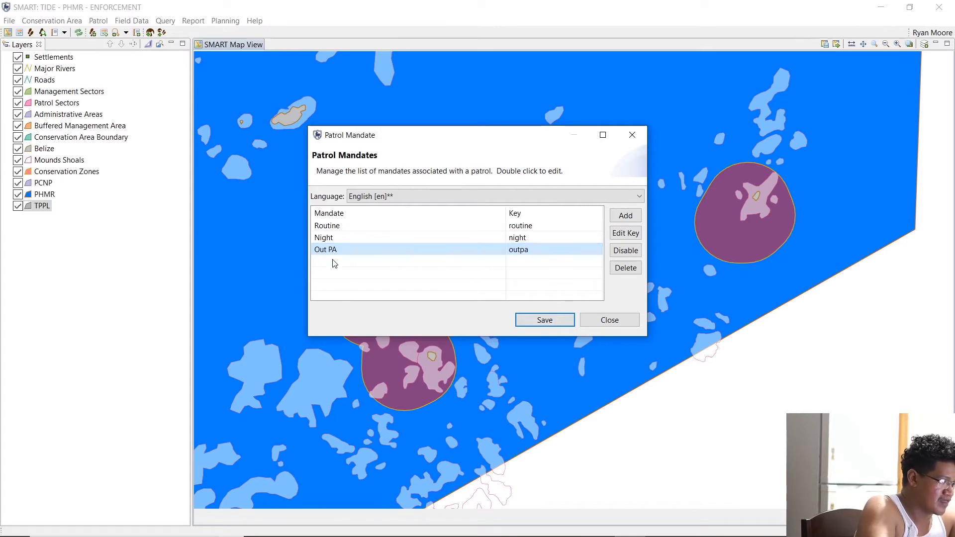
Add a patrol mandate named Search and Rescue.
{"action": "left_click", "coordinate": [626, 216]}
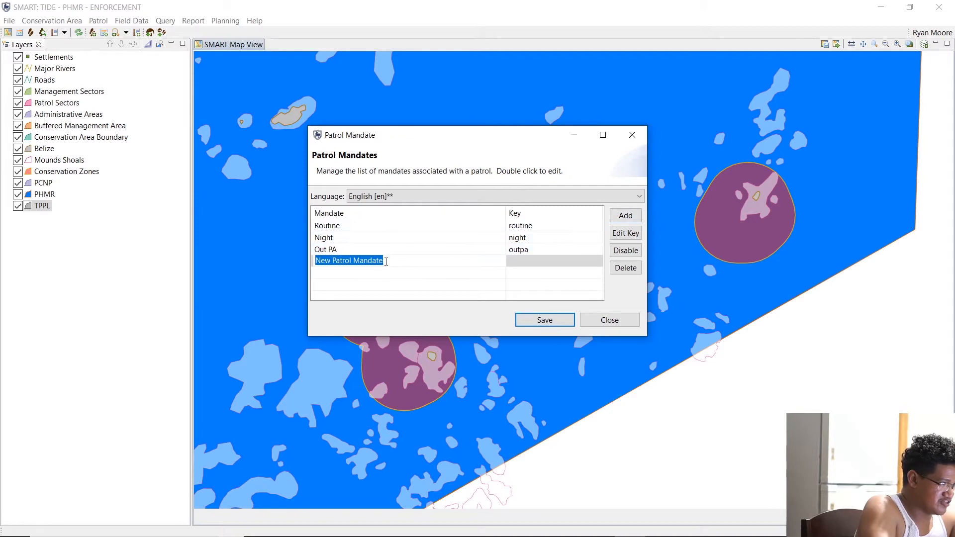
{"action": "type", "text": "Sear"}
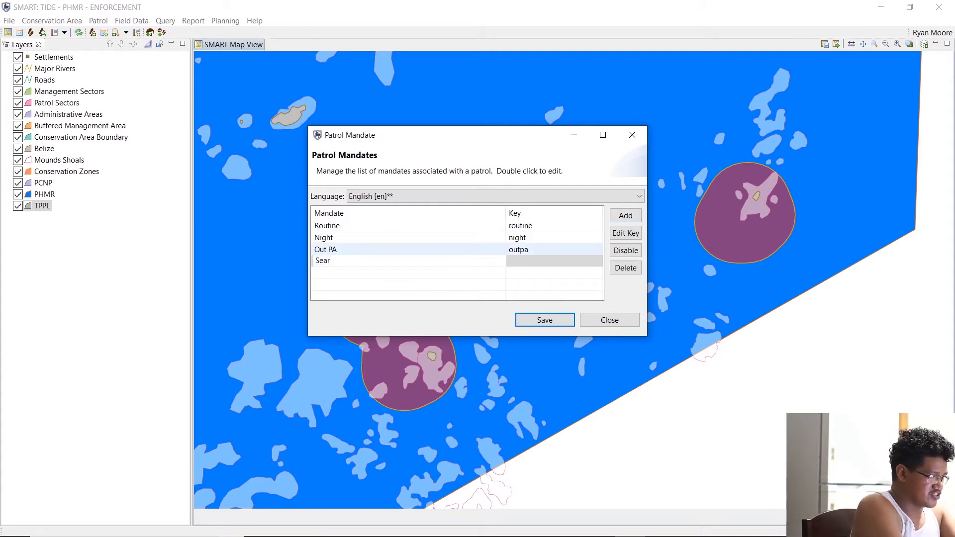
{"action": "type", "text": "ch and Res"}
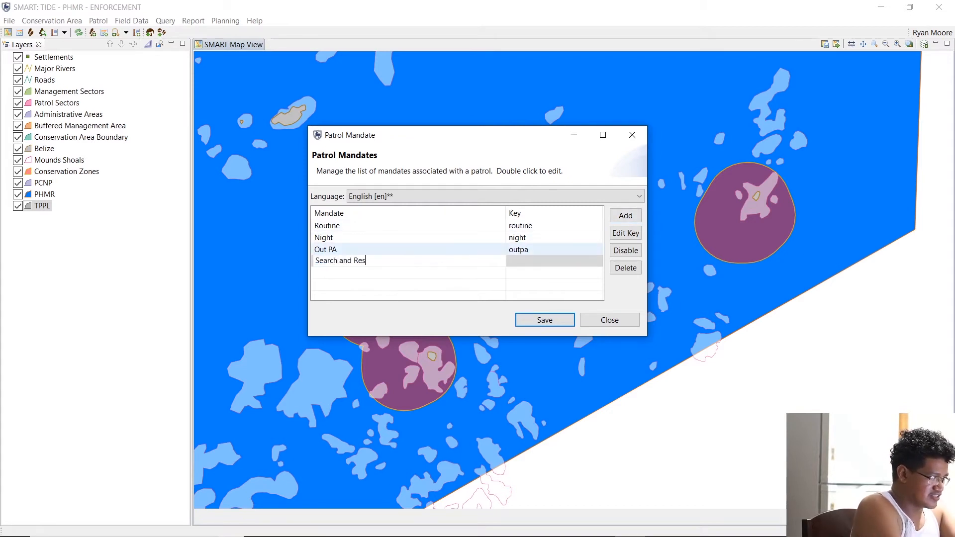
{"action": "type", "text": "cue"}
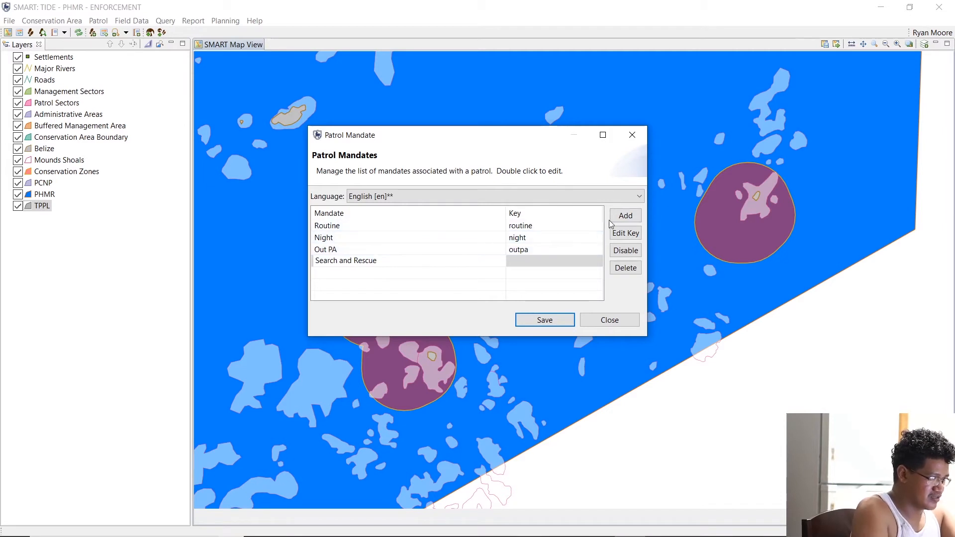
Add a patrol mandate named Intelligence Verification.
{"action": "left_click", "coordinate": [625, 216]}
{"action": "type", "text": "Intell"}
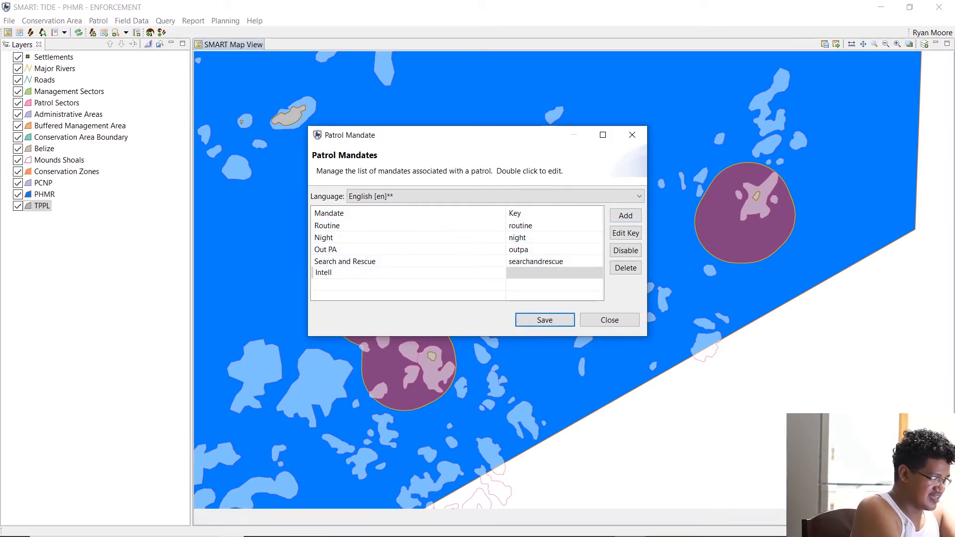
{"action": "type", "text": "igence"}
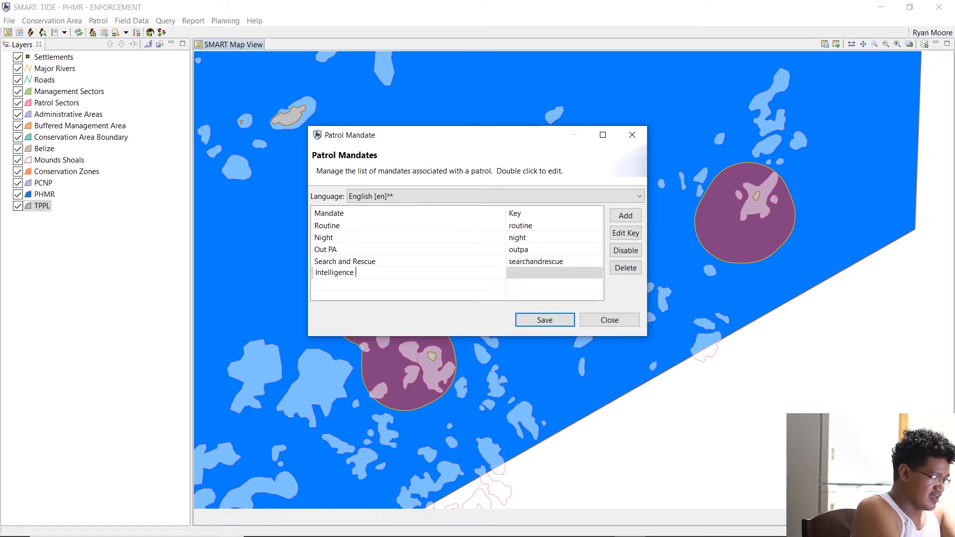
{"action": "type", "text": " Verificatio"}
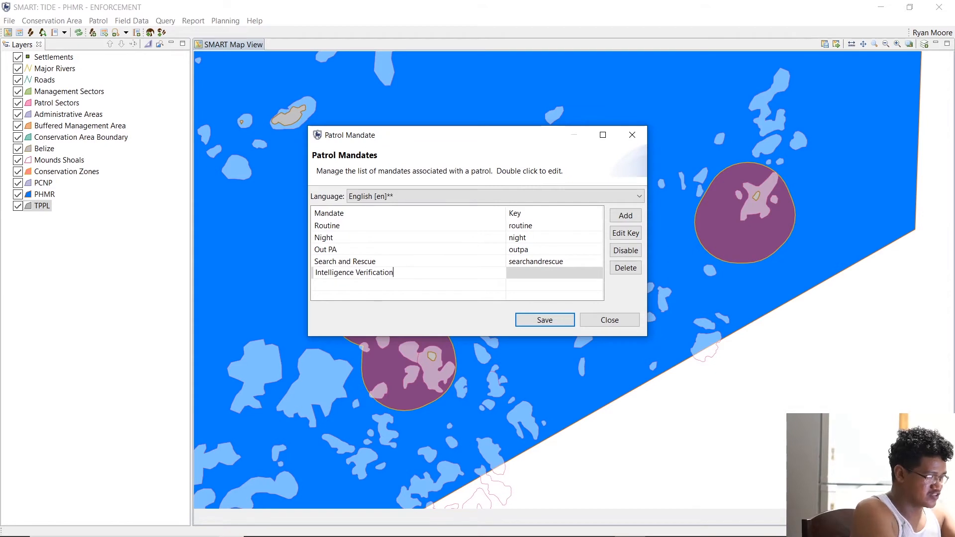
{"action": "type", "text": "n"}
{"action": "left_click", "coordinate": [353, 287]}
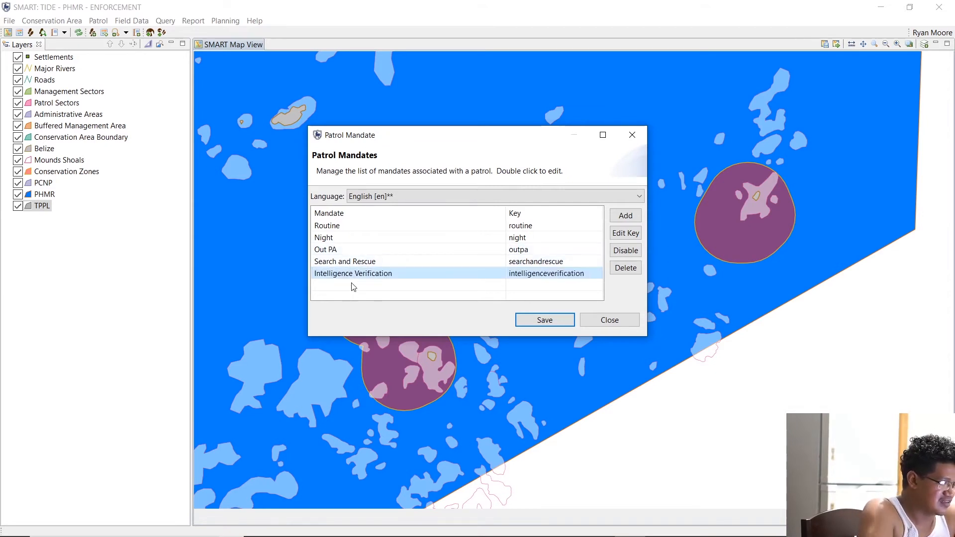
Add a patrol mandate named Joint.
{"action": "left_click", "coordinate": [625, 216]}
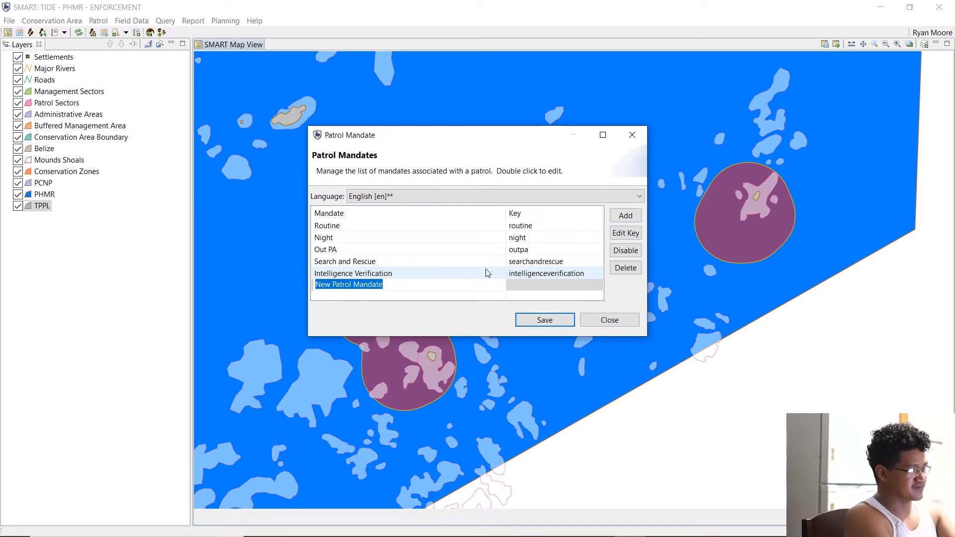
{"action": "type", "text": "Joint"}
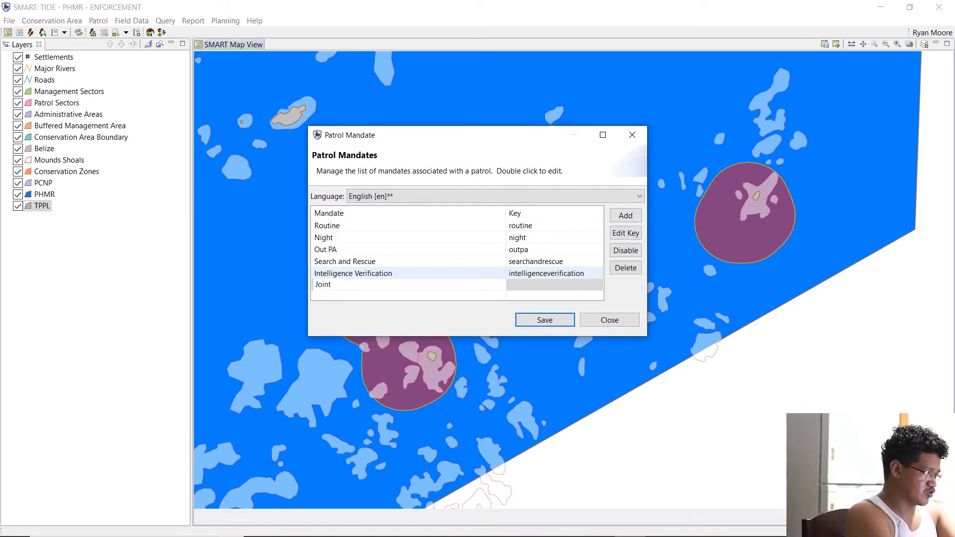
{"action": "type", "text": " Pa"}
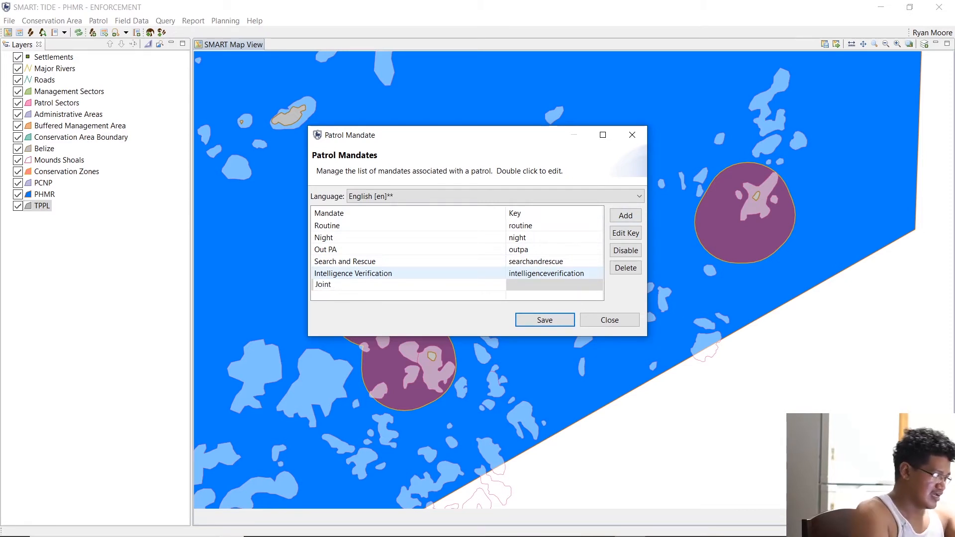
{"action": "left_click", "coordinate": [395, 266]}
{"action": "left_click", "coordinate": [370, 290]}
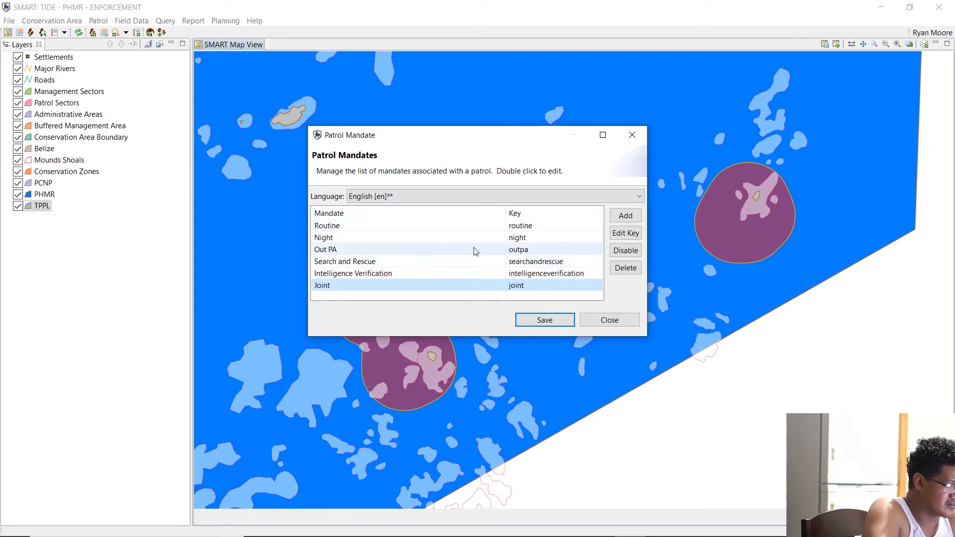
Add a patrol mandate named Research and Monitoring and save the list of mandates.
{"action": "left_click", "coordinate": [623, 216]}
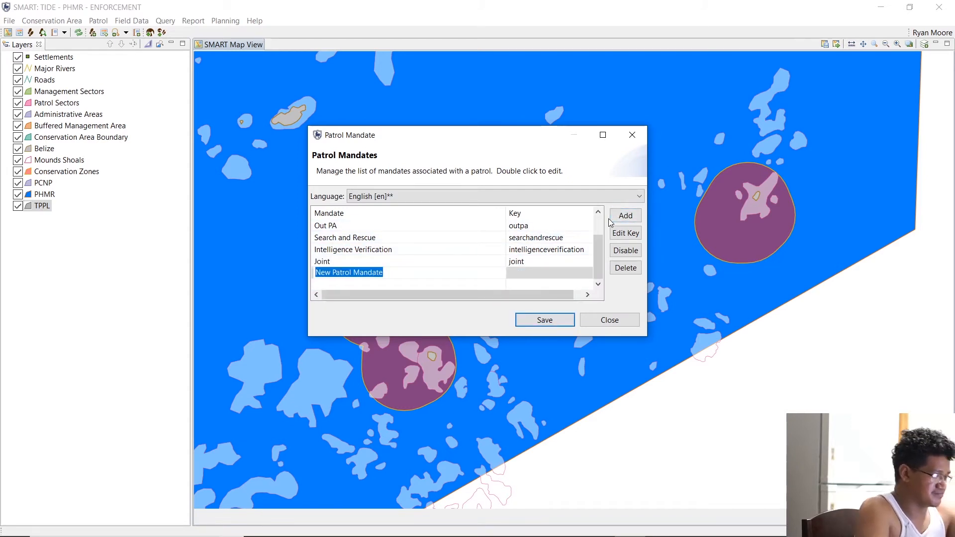
{"action": "type", "text": "Biodi"}
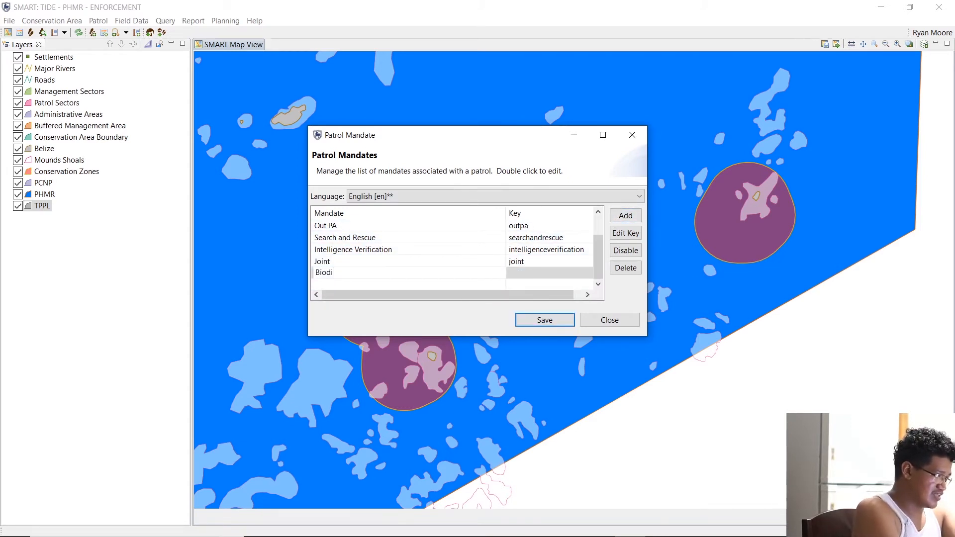
{"action": "type", "text": "versity"}
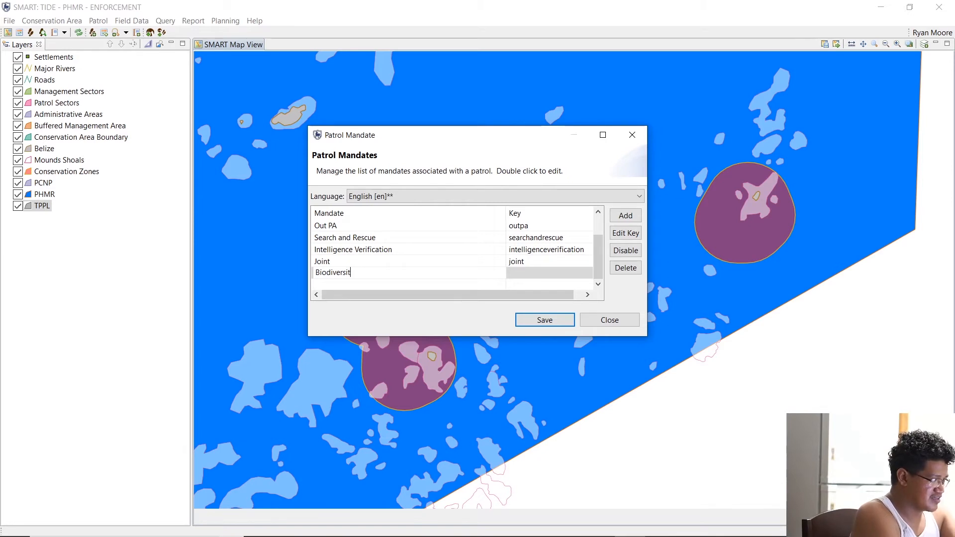
{"action": "key", "text": "BackSpace"}
{"action": "key", "text": "BackSpace"}
{"action": "key", "text": "BackSpace"}
{"action": "key", "text": "BackSpace"}
{"action": "key", "text": "BackSpace"}
{"action": "key", "text": "BackSpace"}
{"action": "key", "text": "BackSpace"}
{"action": "key", "text": "BackSpace"}
{"action": "key", "text": "BackSpace"}
{"action": "key", "text": "BackSpace"}
{"action": "key", "text": "BackSpace"}
{"action": "type", "text": "Re"}
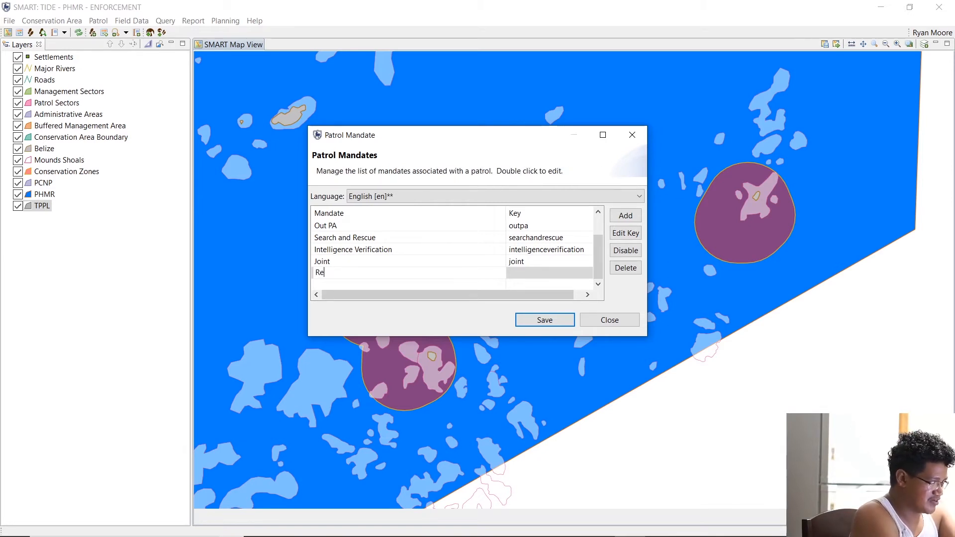
{"action": "type", "text": "search and Monitoring"}
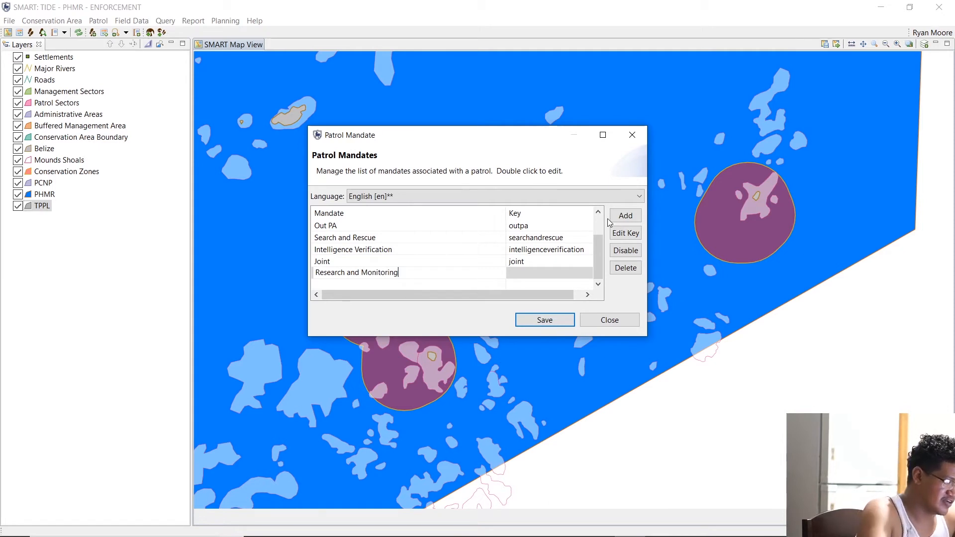
{"action": "left_click", "coordinate": [405, 238]}
{"action": "scroll", "coordinate": [379, 264], "scroll_direction": "up", "scroll_amount": 1}
{"action": "scroll", "coordinate": [379, 268], "scroll_direction": "down", "scroll_amount": 1}
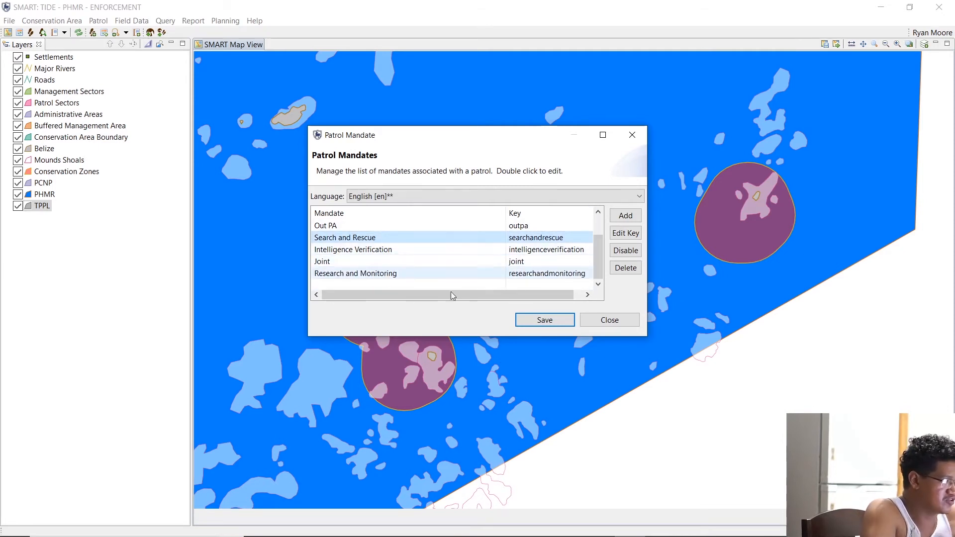
{"action": "left_click", "coordinate": [535, 320]}
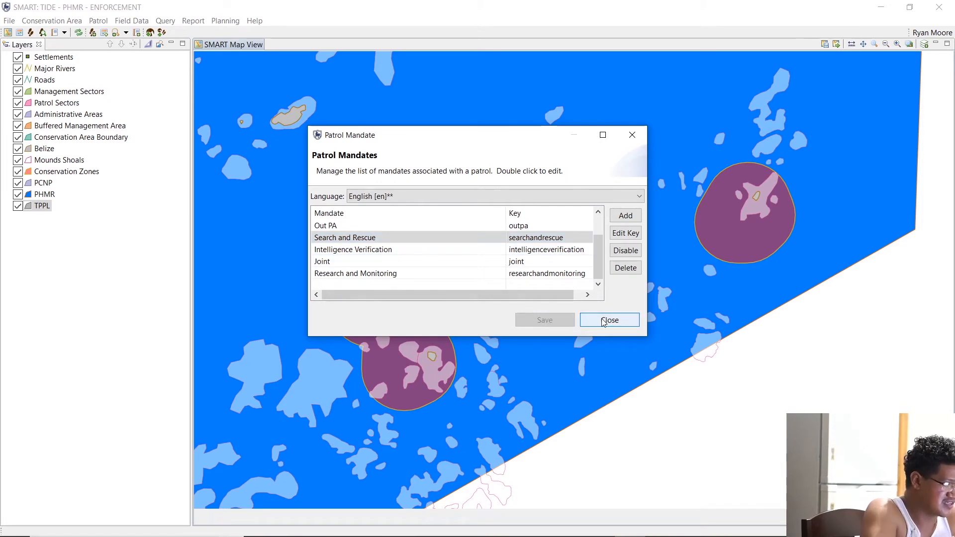
Review the full list of patrol mandates from Routine to Research and Monitoring, and close it.
{"action": "scroll", "coordinate": [411, 270], "scroll_direction": "up", "scroll_amount": 1}
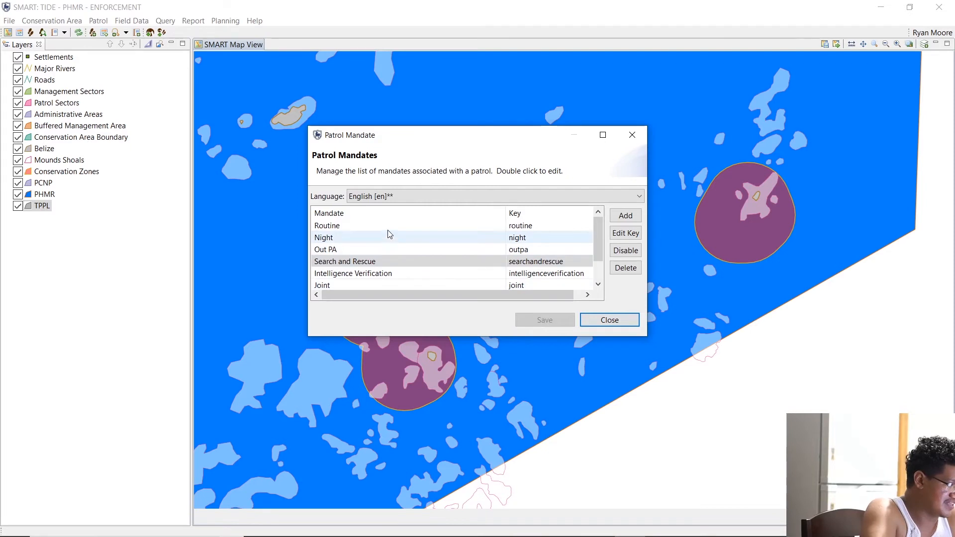
{"action": "scroll", "coordinate": [388, 229], "scroll_direction": "down", "scroll_amount": 1}
{"action": "scroll", "coordinate": [344, 263], "scroll_direction": "up", "scroll_amount": 1}
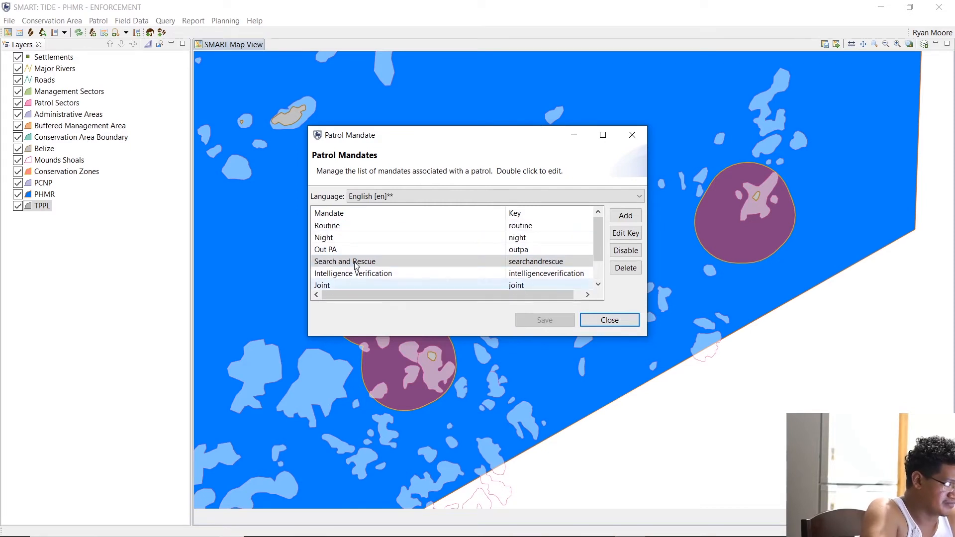
{"action": "scroll", "coordinate": [366, 258], "scroll_direction": "down", "scroll_amount": 1}
{"action": "left_click", "coordinate": [353, 273]}
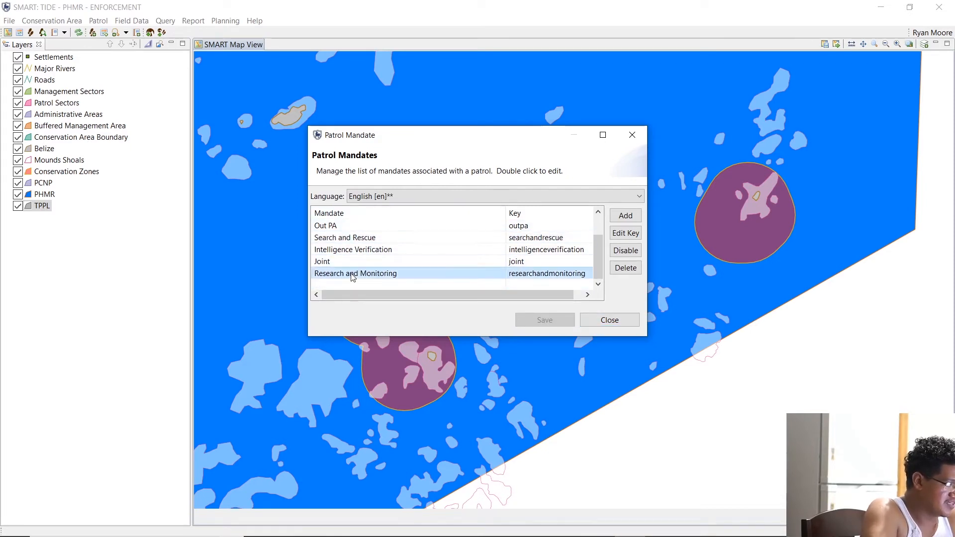
{"action": "left_click", "coordinate": [351, 249]}
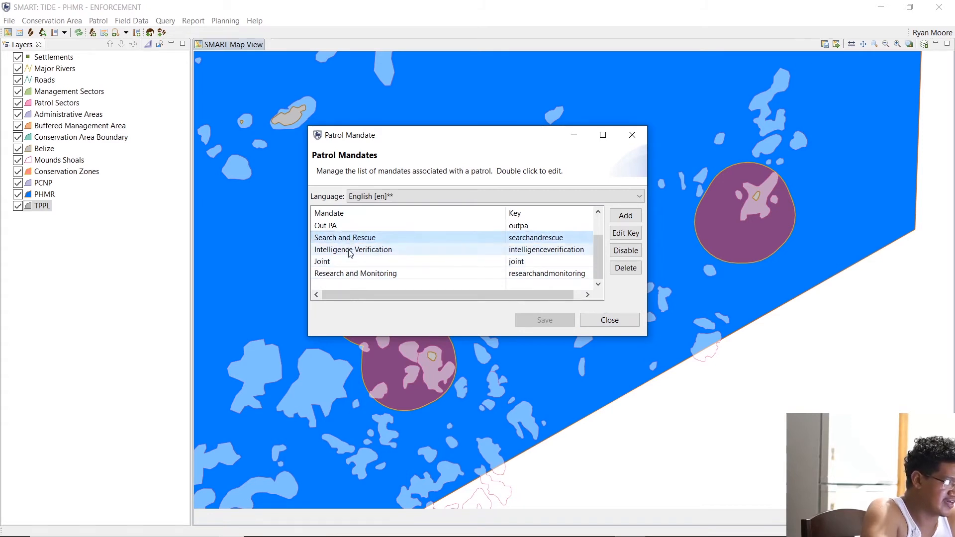
{"action": "left_click", "coordinate": [349, 240]}
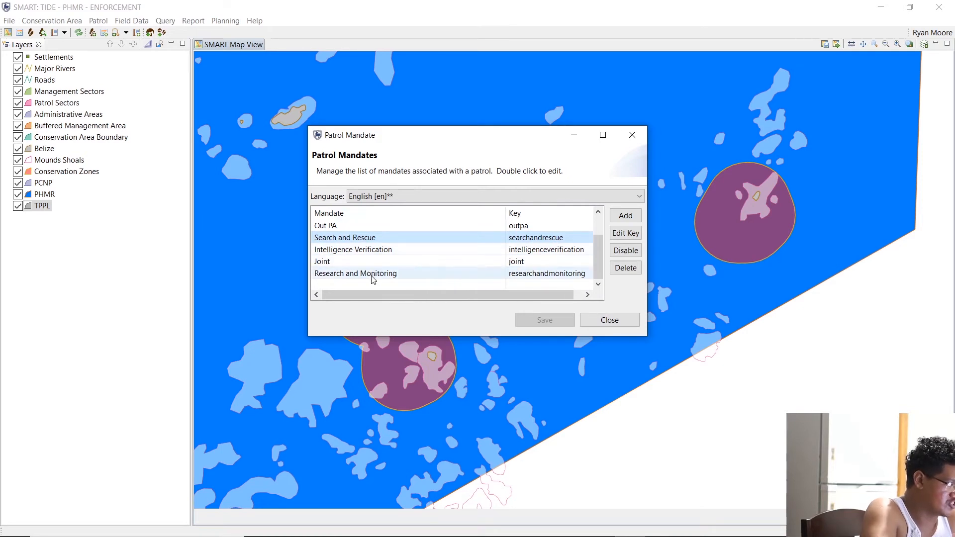
{"action": "scroll", "coordinate": [371, 278], "scroll_direction": "up", "scroll_amount": 1}
{"action": "scroll", "coordinate": [367, 277], "scroll_direction": "down", "scroll_amount": 1}
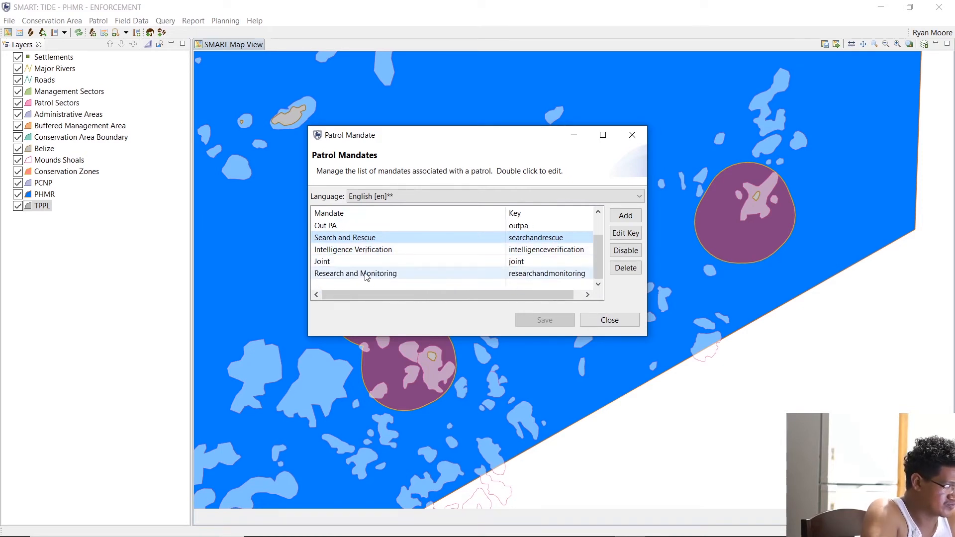
{"action": "left_click", "coordinate": [368, 275]}
{"action": "scroll", "coordinate": [367, 278], "scroll_direction": "up", "scroll_amount": 1}
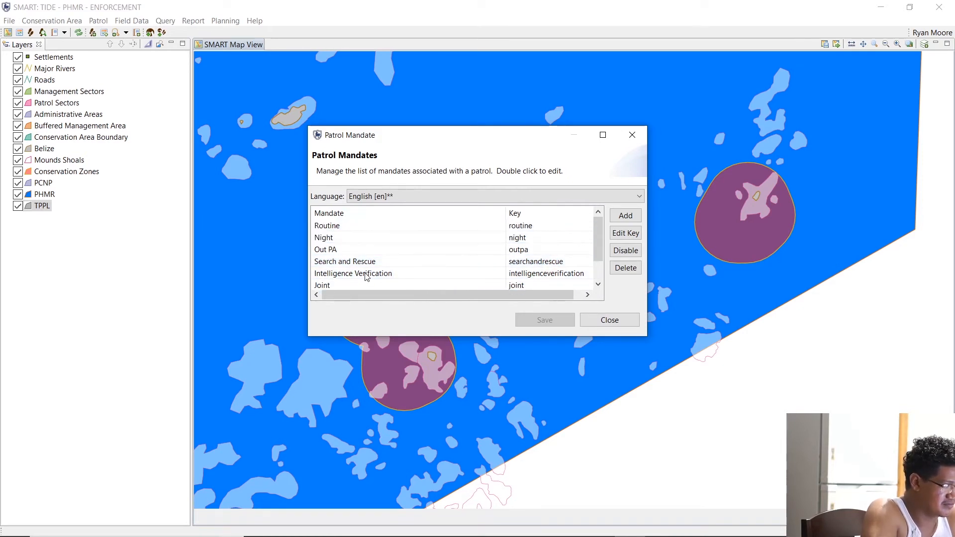
{"action": "left_click", "coordinate": [342, 238]}
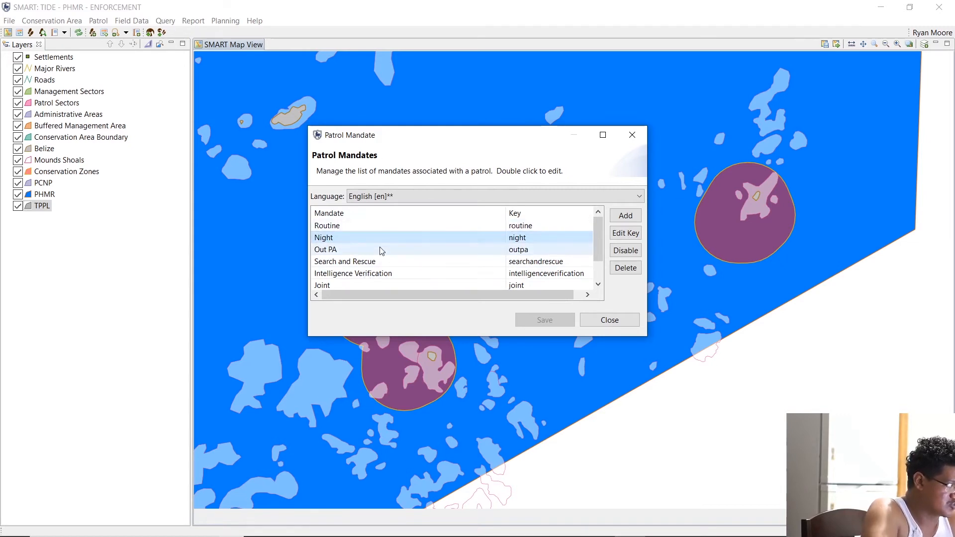
{"action": "left_click", "coordinate": [366, 273]}
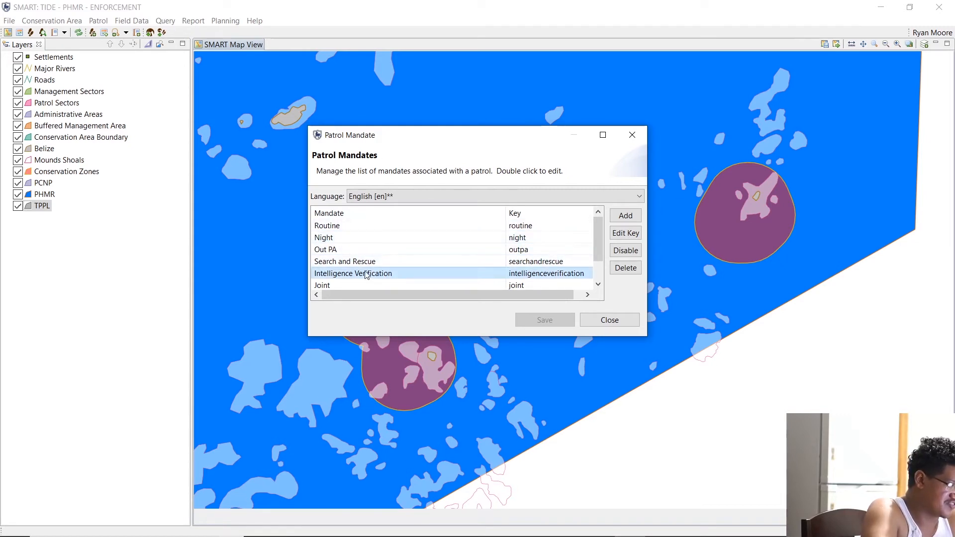
{"action": "left_click", "coordinate": [354, 237]}
{"action": "left_click", "coordinate": [360, 275]}
{"action": "left_click", "coordinate": [358, 240]}
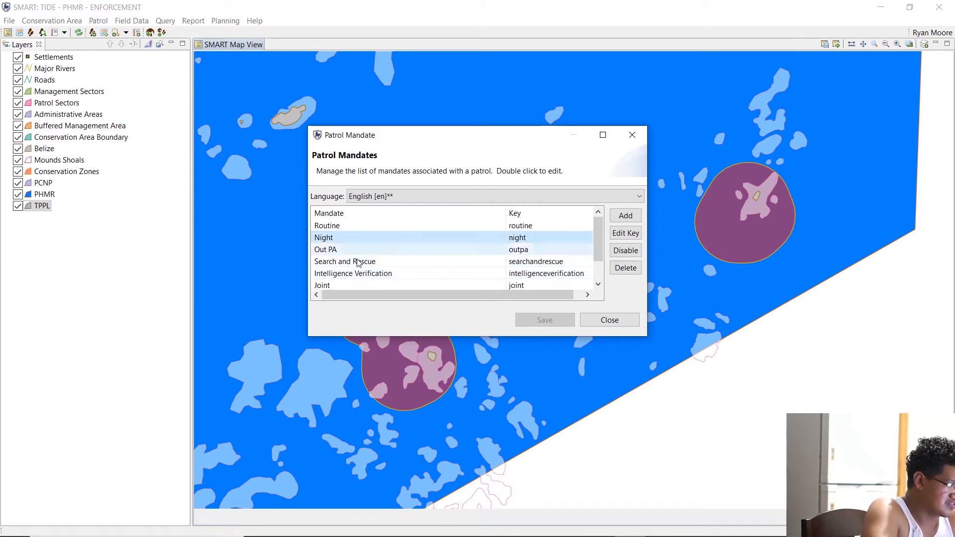
{"action": "left_click", "coordinate": [359, 274]}
{"action": "left_click", "coordinate": [354, 239]}
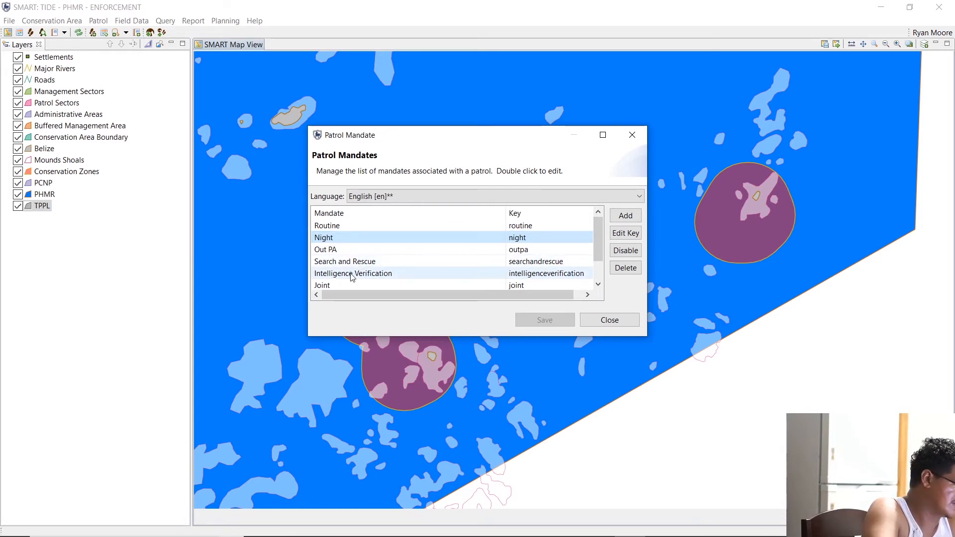
{"action": "left_click", "coordinate": [351, 277]}
{"action": "left_click", "coordinate": [351, 238]}
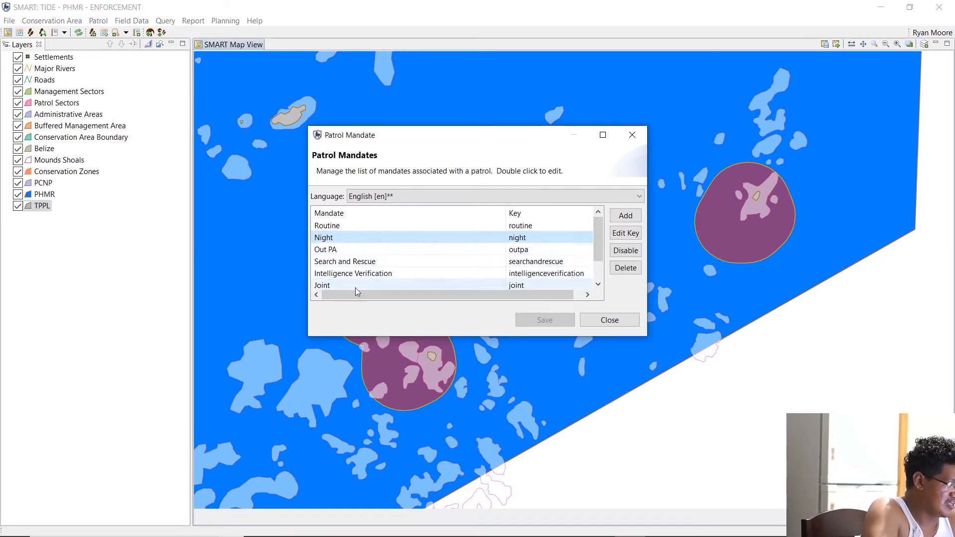
{"action": "left_click", "coordinate": [347, 273]}
{"action": "left_click", "coordinate": [349, 239]}
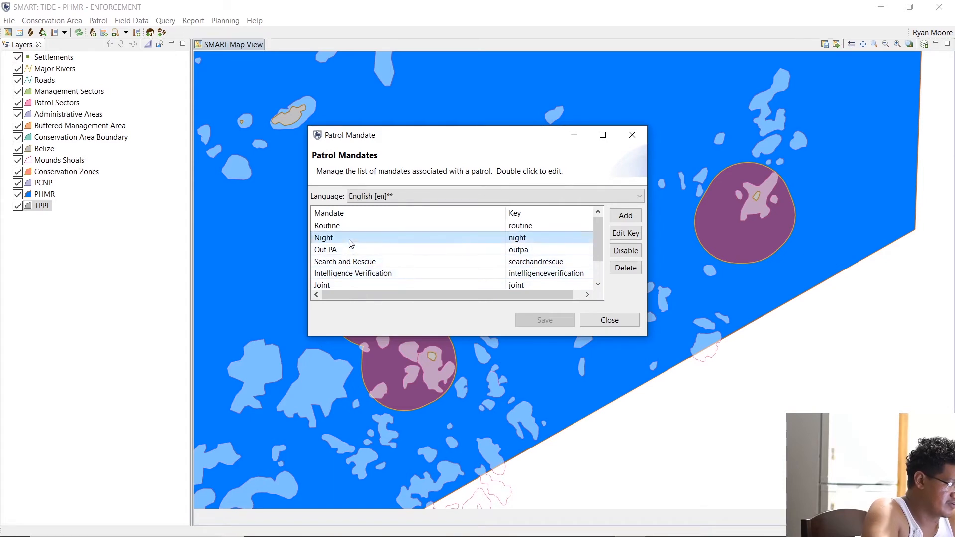
{"action": "left_click", "coordinate": [347, 274]}
{"action": "left_click", "coordinate": [348, 238]}
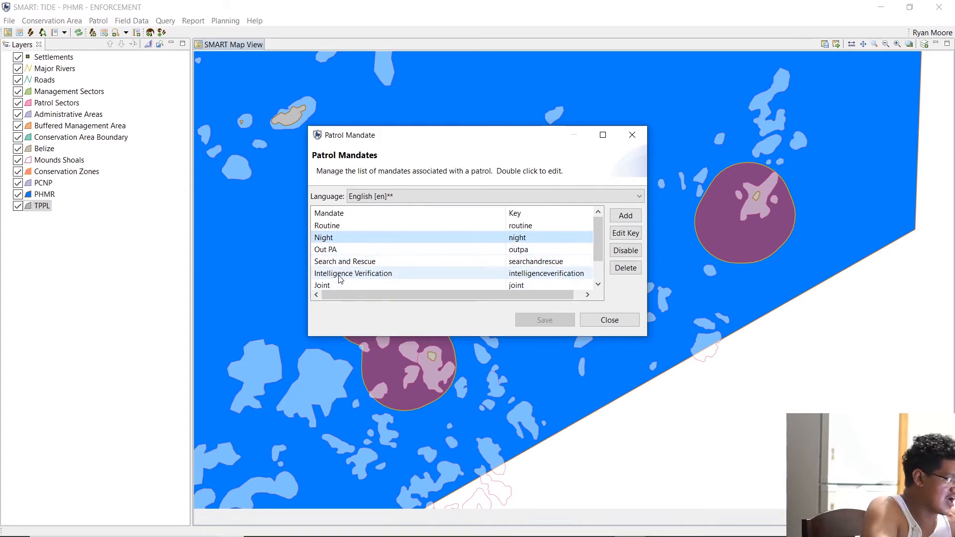
{"action": "left_click", "coordinate": [608, 320]}
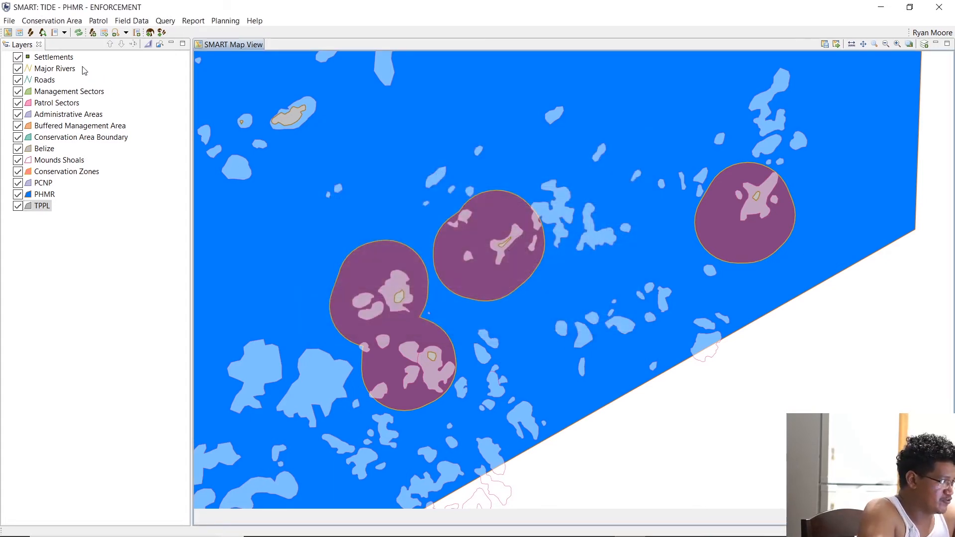
Open the patrol types and transportation options and add a transport type named Boat.
{"action": "left_click", "coordinate": [98, 20]}
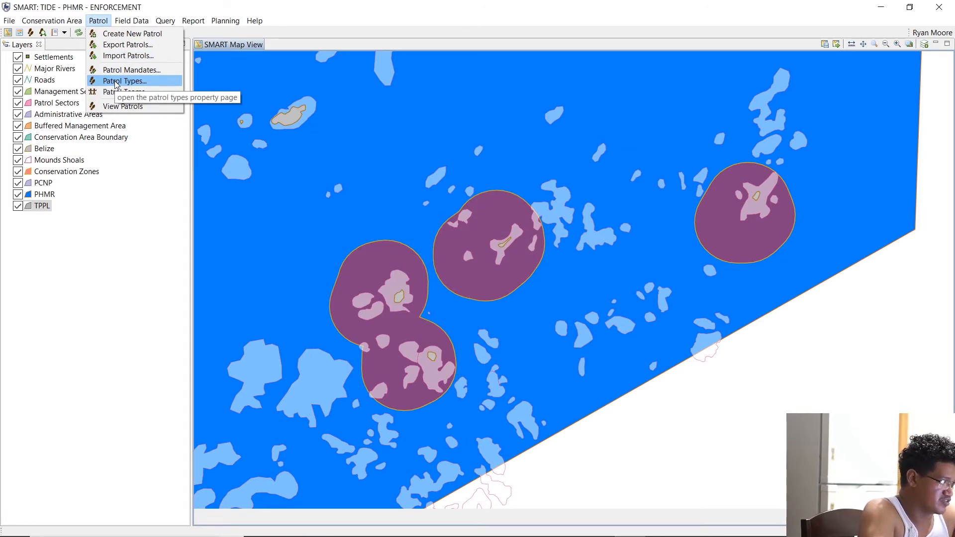
{"action": "left_click", "coordinate": [116, 81]}
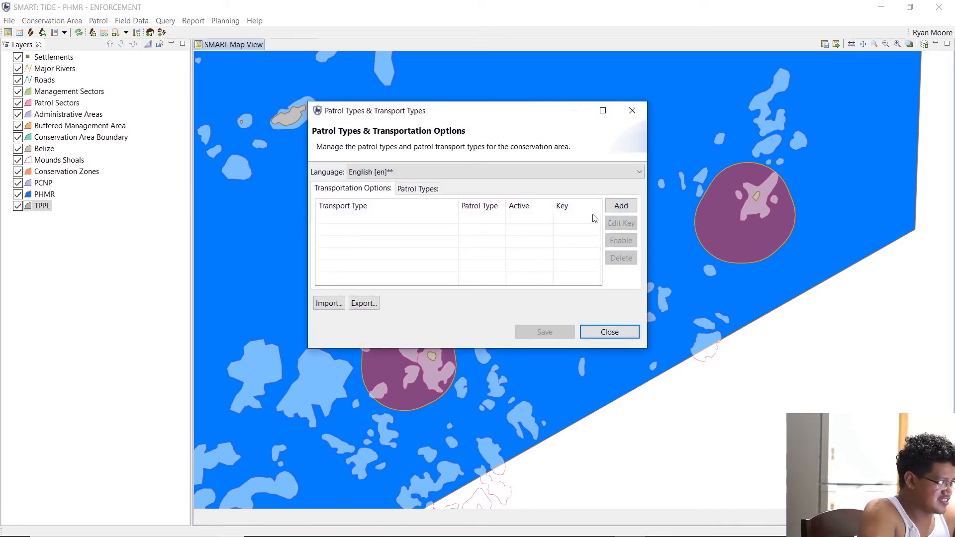
{"action": "left_click", "coordinate": [621, 206]}
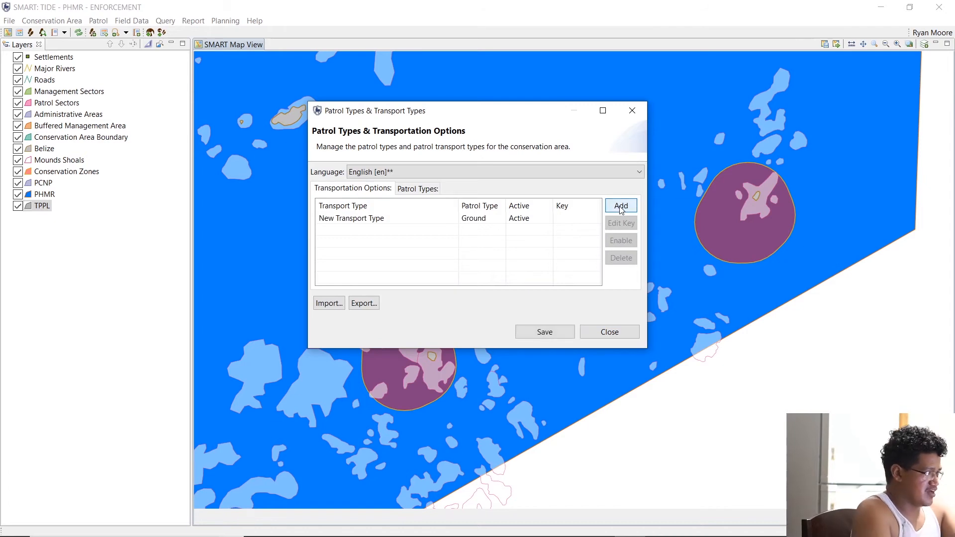
{"action": "left_click", "coordinate": [384, 217]}
{"action": "left_click", "coordinate": [384, 218]}
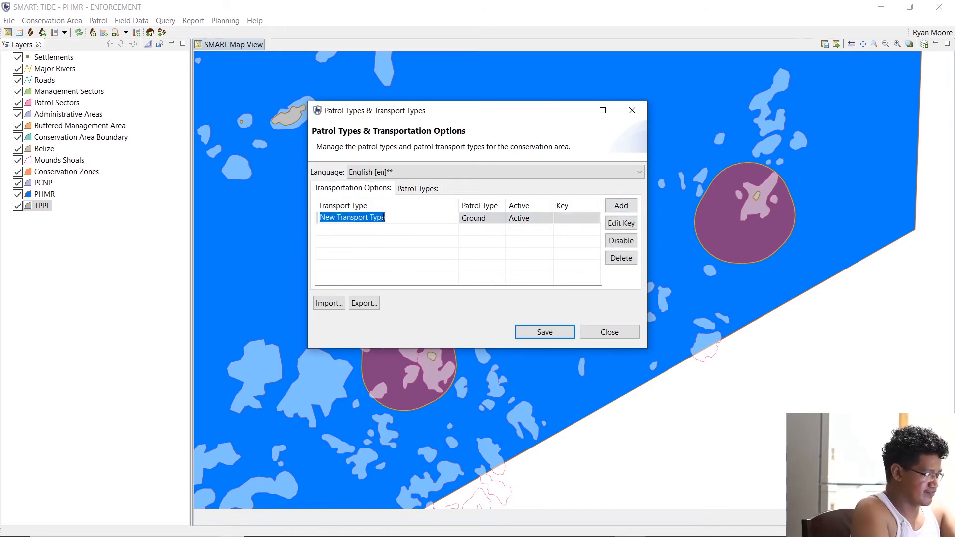
{"action": "type", "text": "Boat"}
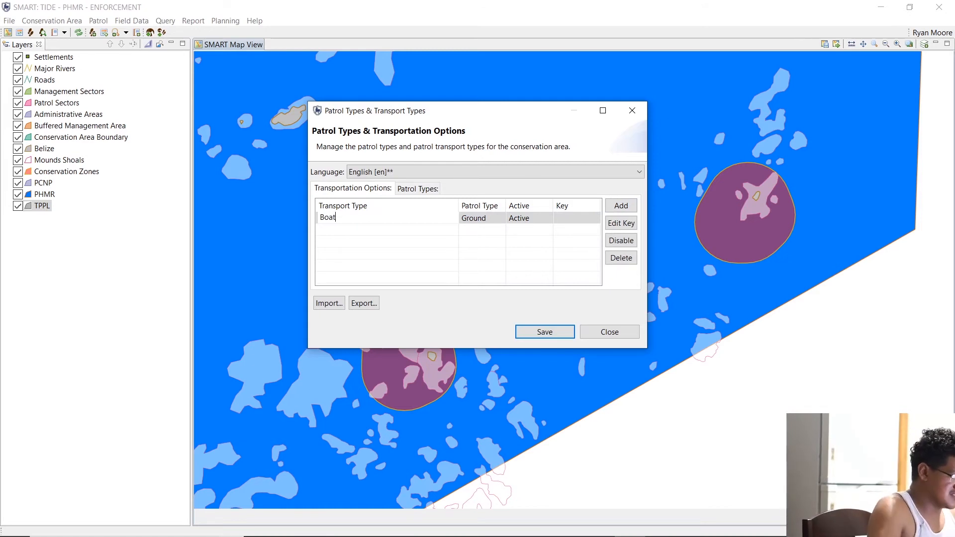
Add a second transport type named Drone.
{"action": "left_click", "coordinate": [618, 209]}
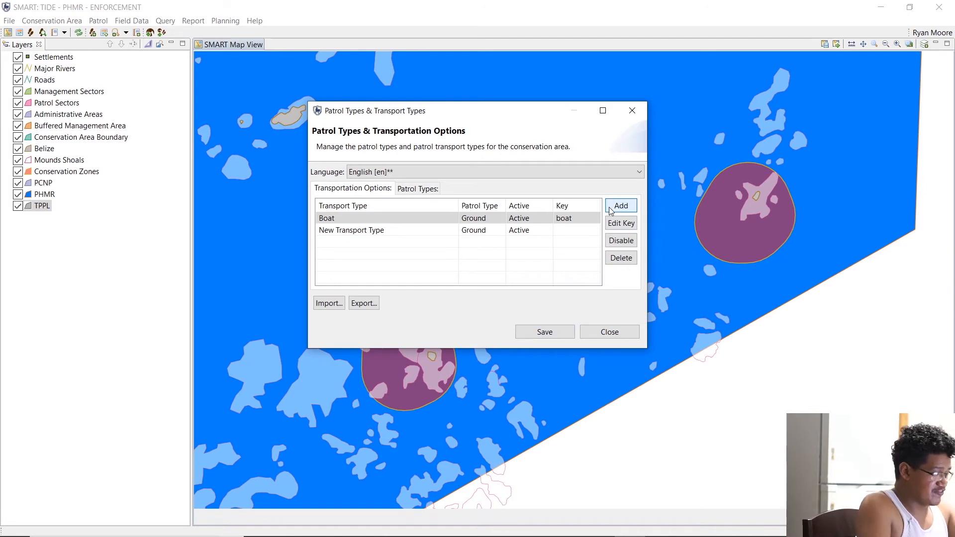
{"action": "left_click", "coordinate": [367, 228]}
{"action": "left_click", "coordinate": [370, 229]}
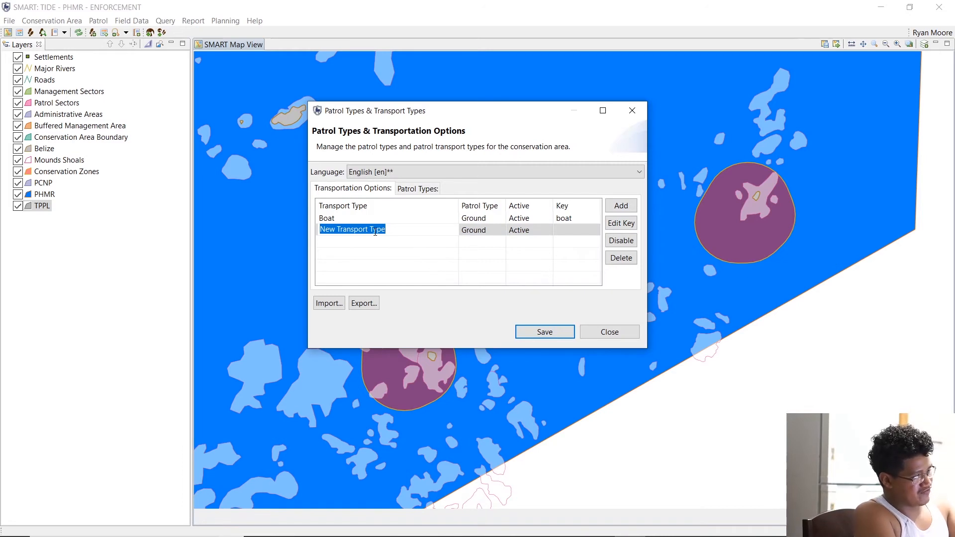
{"action": "type", "text": "Dor"}
{"action": "key", "text": "BackSpace"}
{"action": "key", "text": "BackSpace"}
{"action": "type", "text": "ron"}
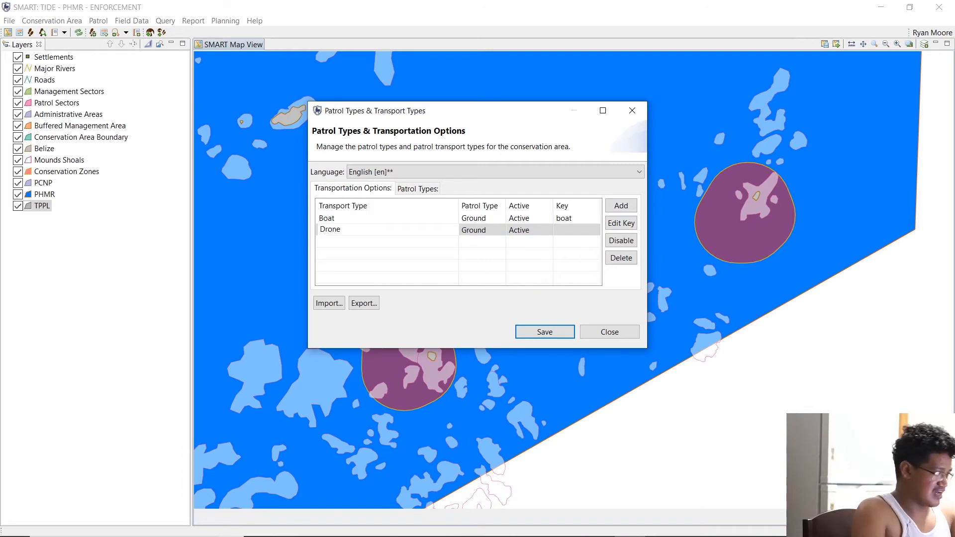
{"action": "type", "text": "e"}
{"action": "left_click", "coordinate": [377, 245]}
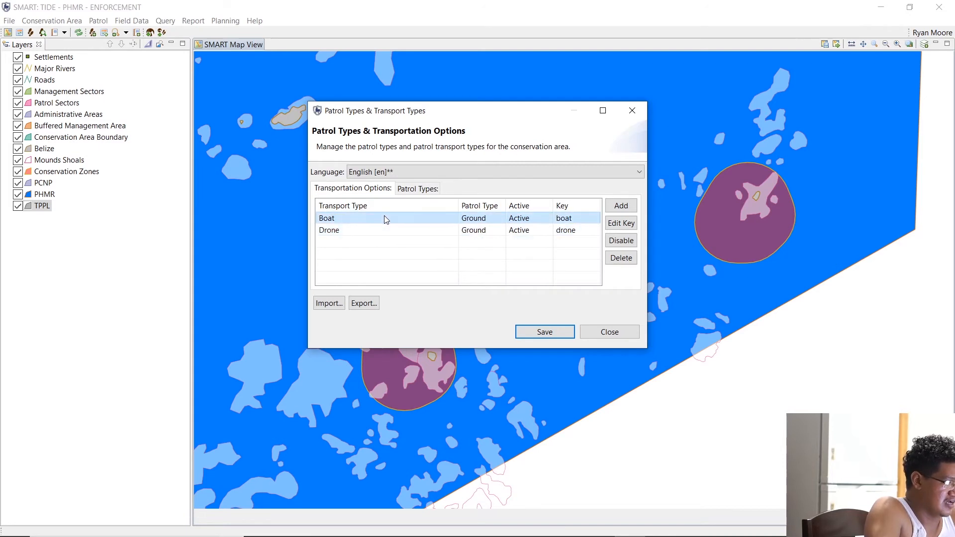
Check the Boat and Drone entries and save the transportation options.
{"action": "left_click", "coordinate": [383, 219]}
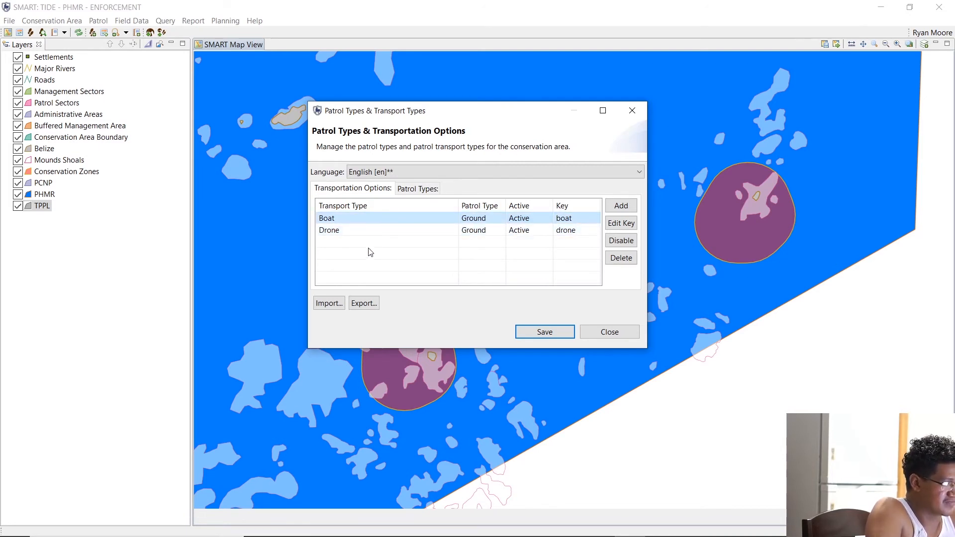
{"action": "left_click", "coordinate": [354, 230]}
{"action": "left_click", "coordinate": [354, 218]}
{"action": "left_click", "coordinate": [355, 231]}
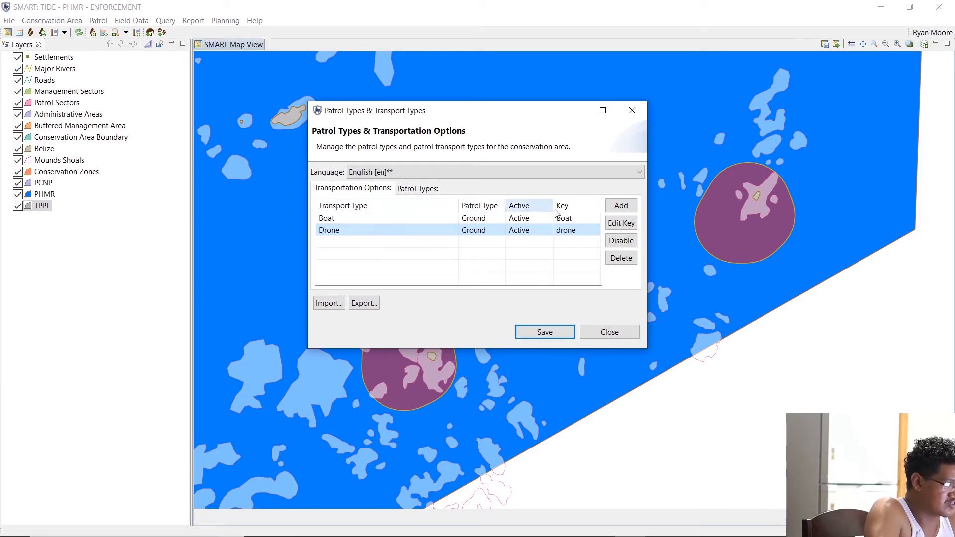
{"action": "left_click", "coordinate": [391, 217]}
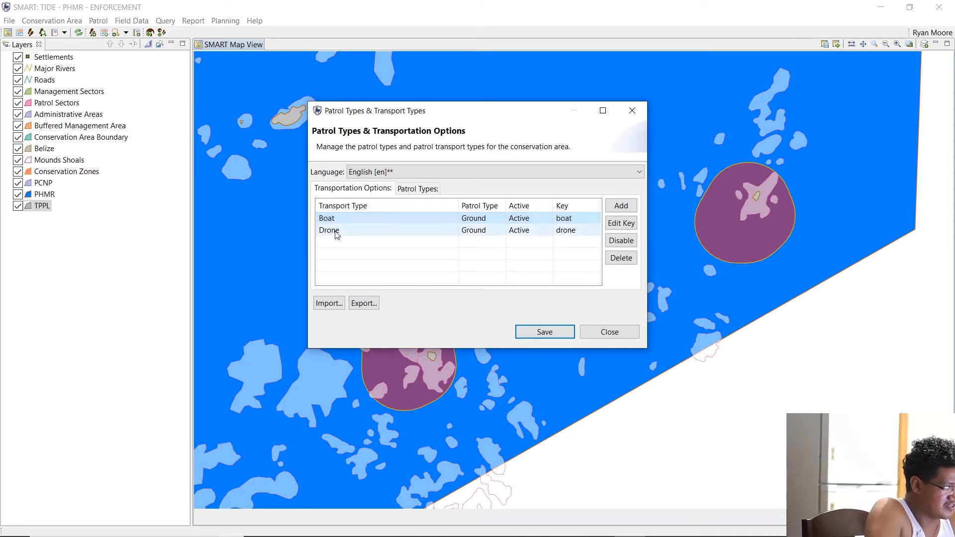
{"action": "left_click", "coordinate": [546, 332]}
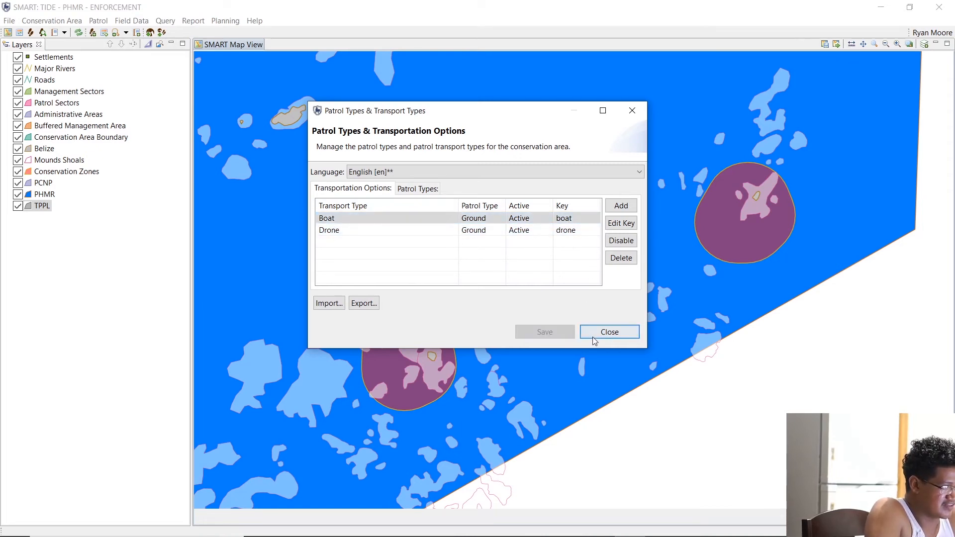
Close the transportation options and add a new entry to the list of patrol teams.
{"action": "left_click", "coordinate": [609, 332]}
{"action": "left_click", "coordinate": [98, 20]}
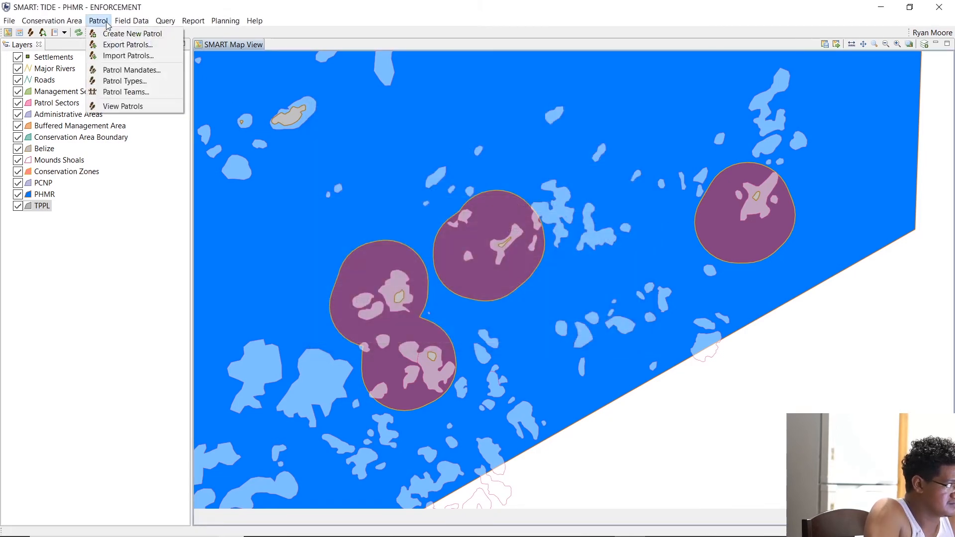
{"action": "left_click", "coordinate": [118, 93]}
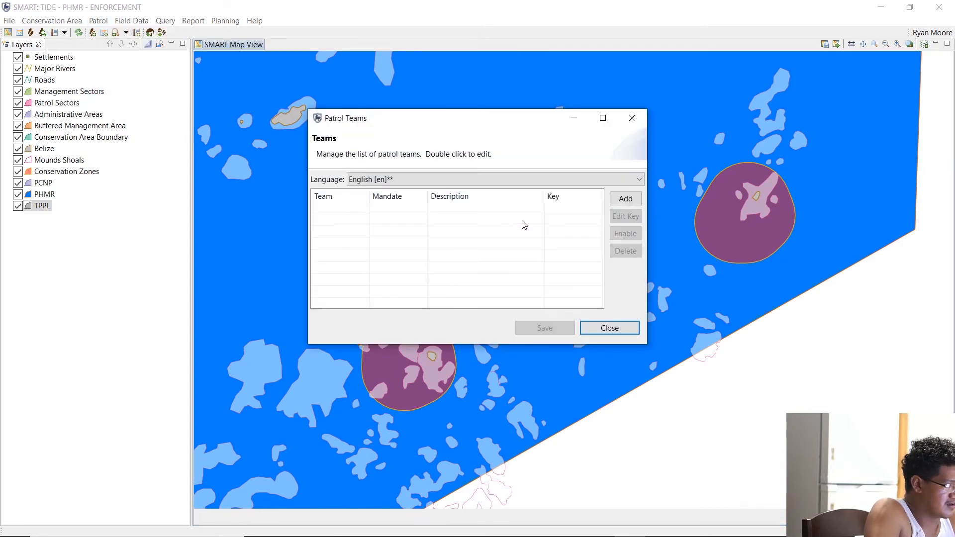
{"action": "left_click", "coordinate": [625, 199]}
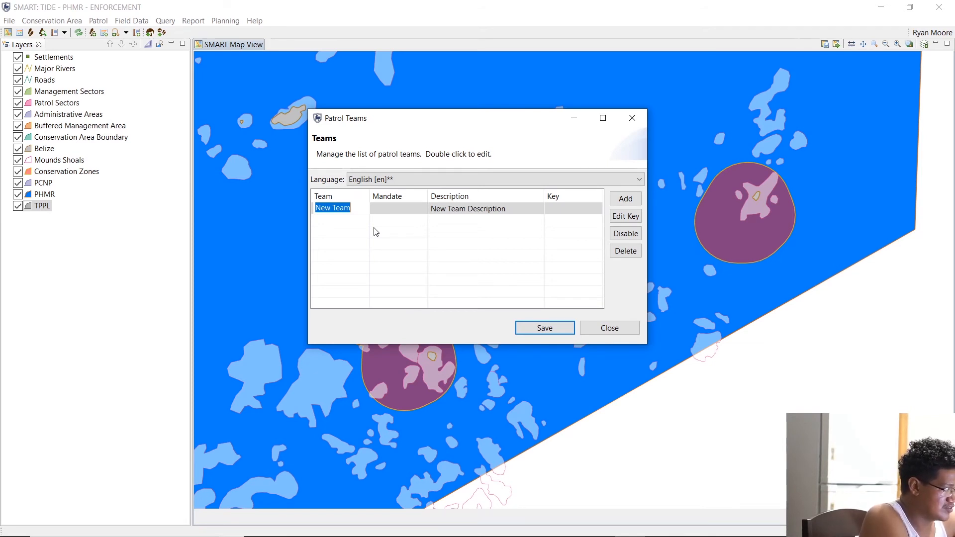
{"action": "type", "text": "PHMR"}
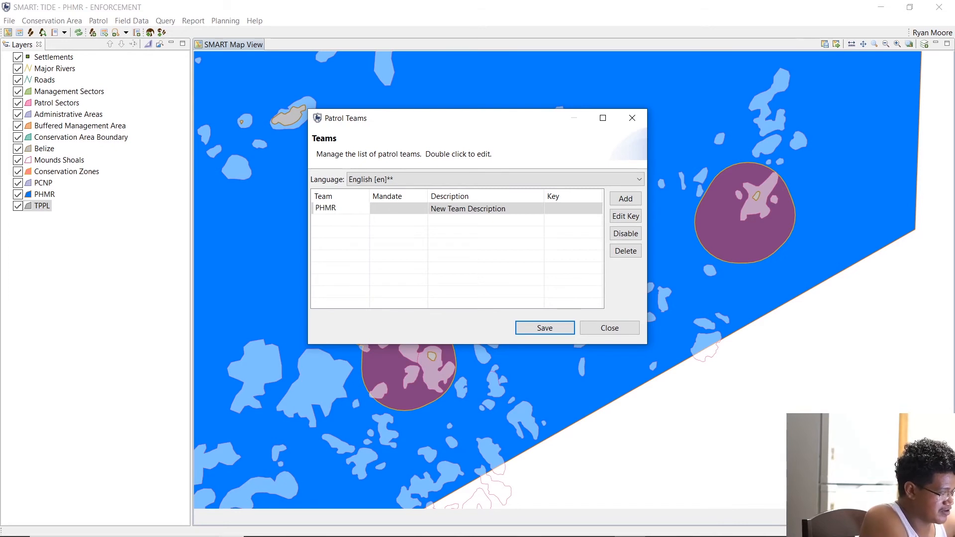
{"action": "key", "text": "BackSpace"}
{"action": "key", "text": "BackSpace"}
{"action": "key", "text": "BackSpace"}
{"action": "key", "text": "BackSpace"}
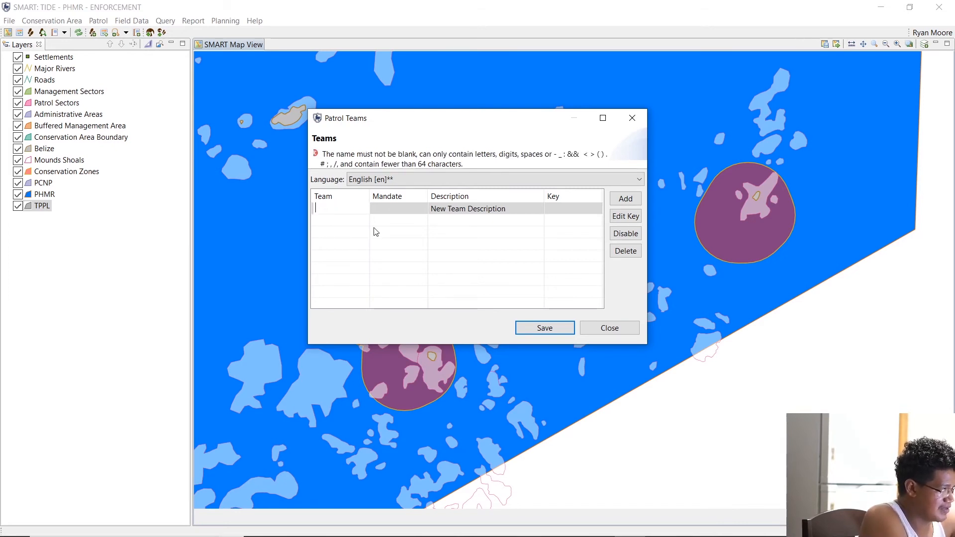
Name the new patrol team Abalone, save the team list, and close it.
{"action": "type", "text": "Abalone"}
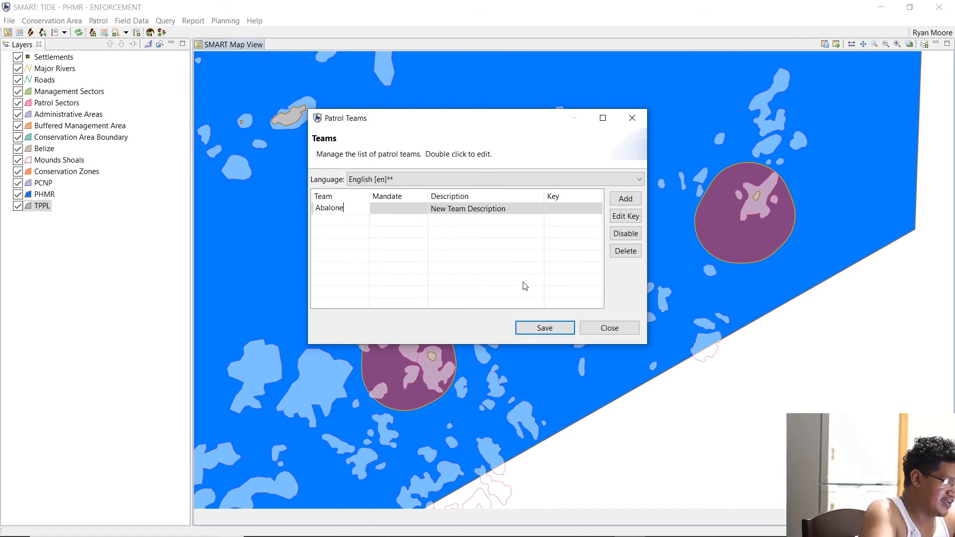
{"action": "left_click", "coordinate": [540, 331]}
{"action": "left_click", "coordinate": [541, 330]}
{"action": "left_click", "coordinate": [595, 330]}
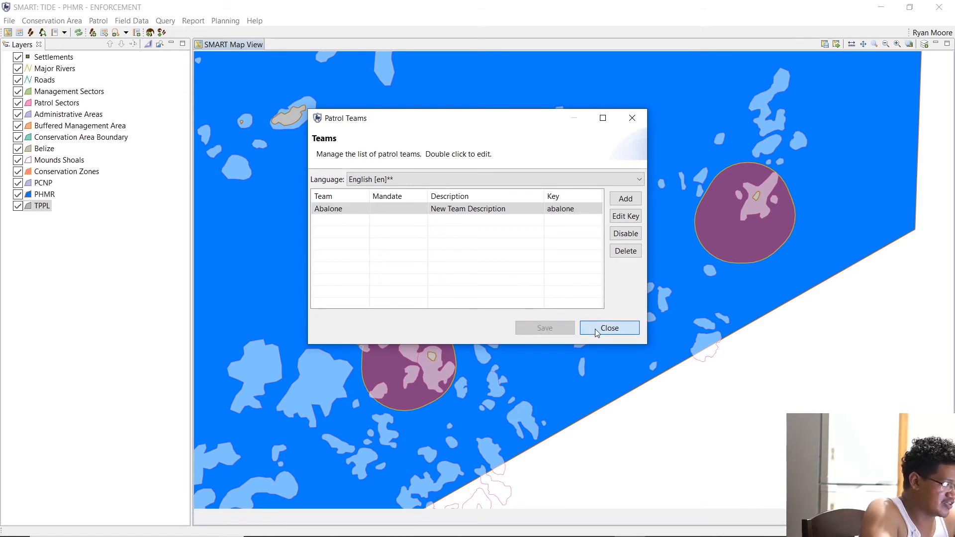
Reopen the transportation options and set the patrol type to Water for Boat and Air for Drone.
{"action": "left_click", "coordinate": [64, 23]}
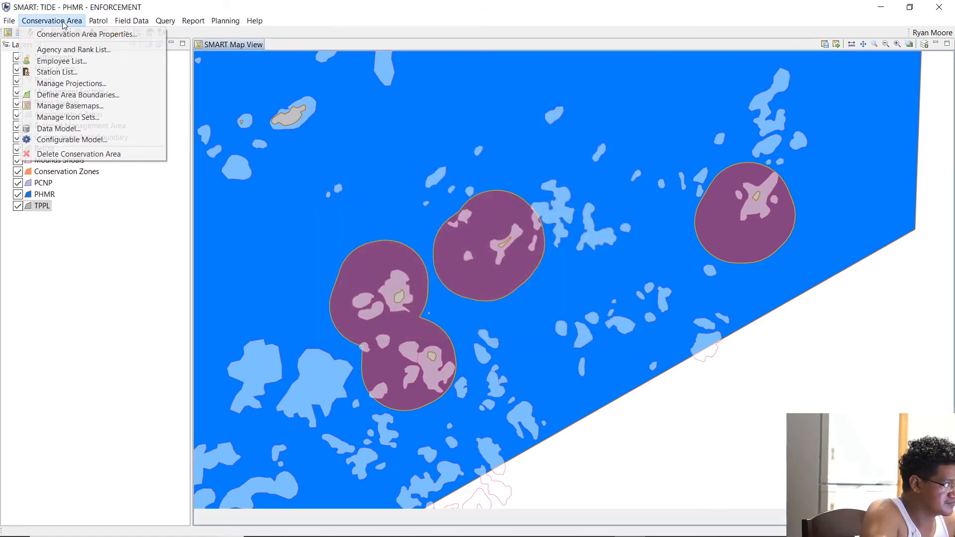
{"action": "mouse_move", "coordinate": [97, 22]}
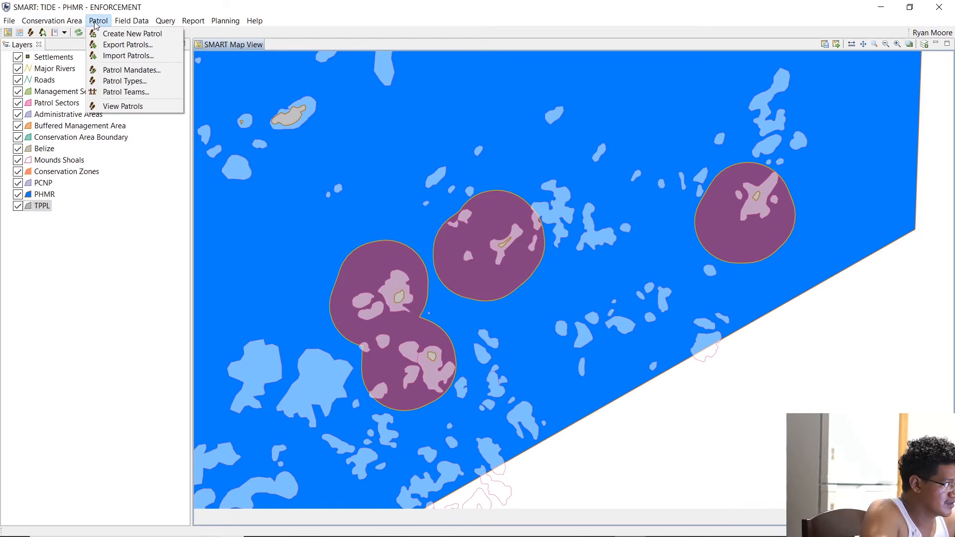
{"action": "left_click", "coordinate": [118, 81]}
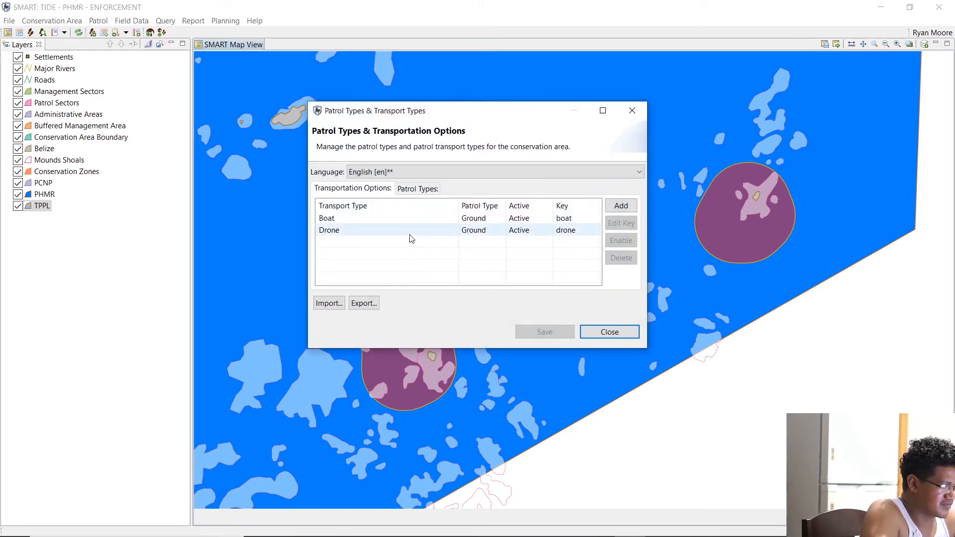
{"action": "left_click", "coordinate": [476, 222]}
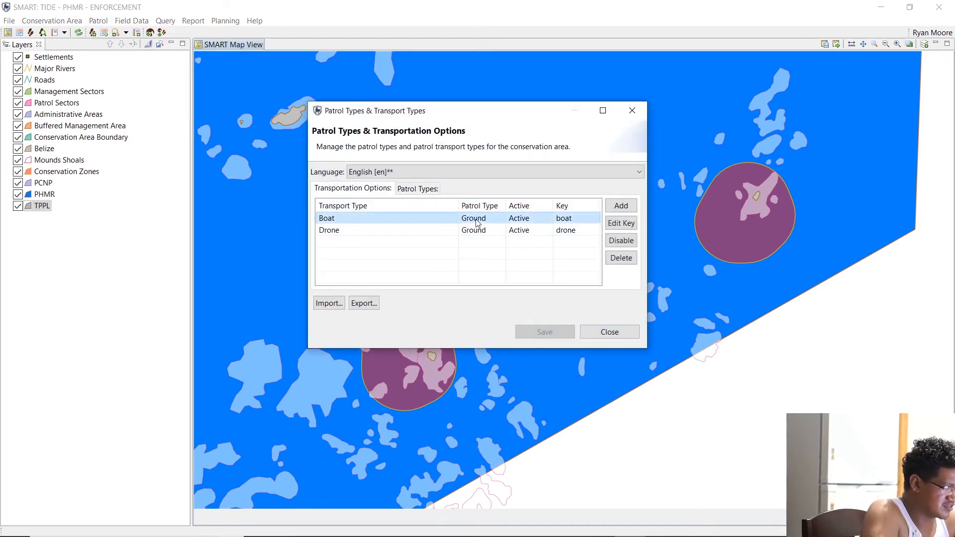
{"action": "left_click", "coordinate": [476, 222]}
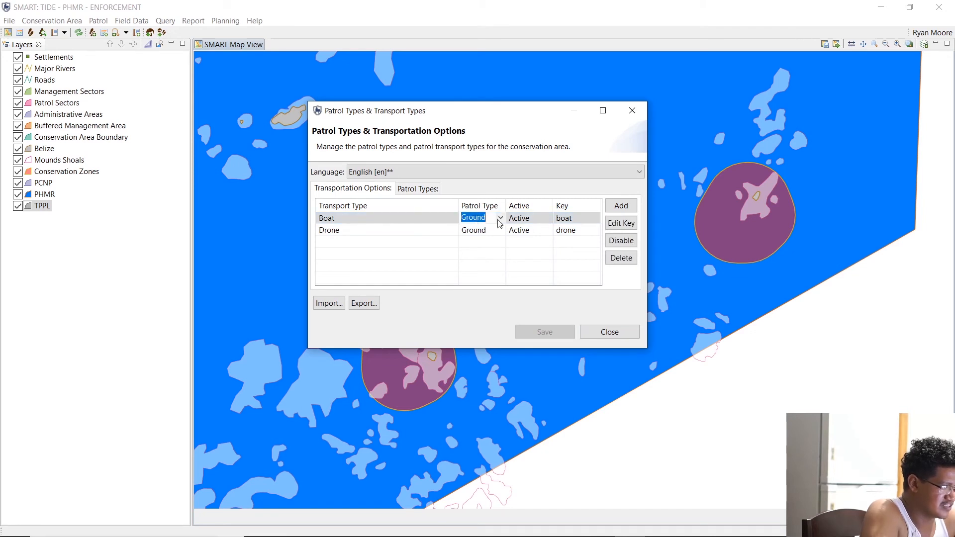
{"action": "left_click", "coordinate": [500, 218]}
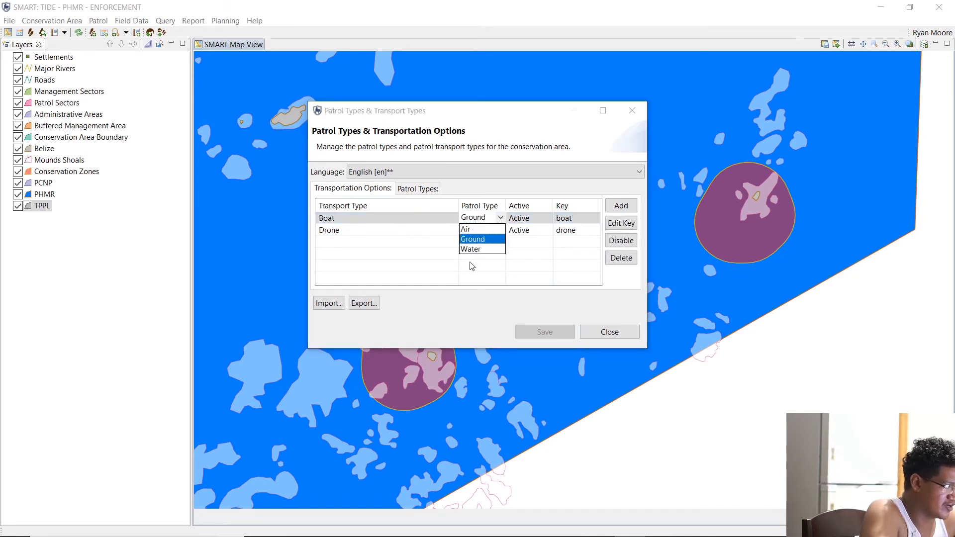
{"action": "left_click", "coordinate": [475, 249]}
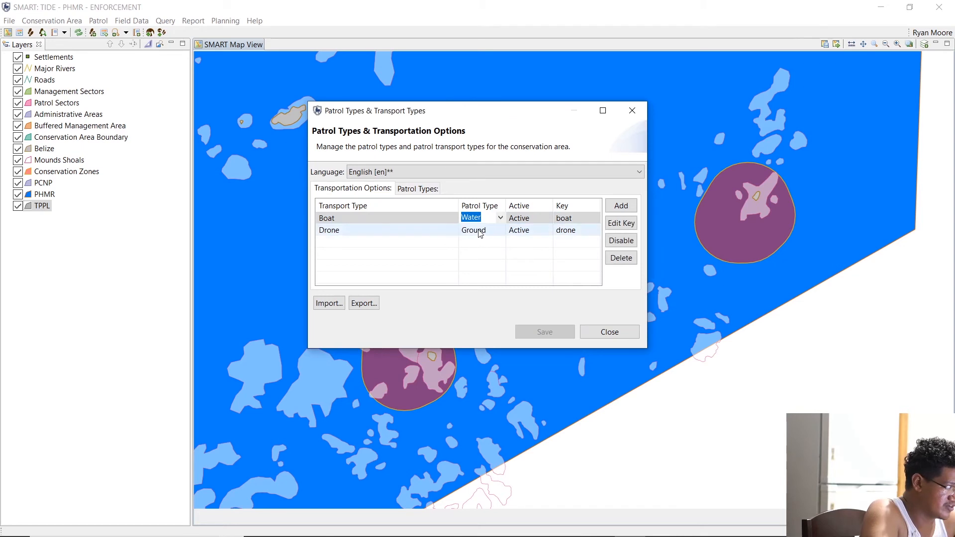
{"action": "left_click", "coordinate": [480, 234]}
{"action": "left_click", "coordinate": [500, 230]}
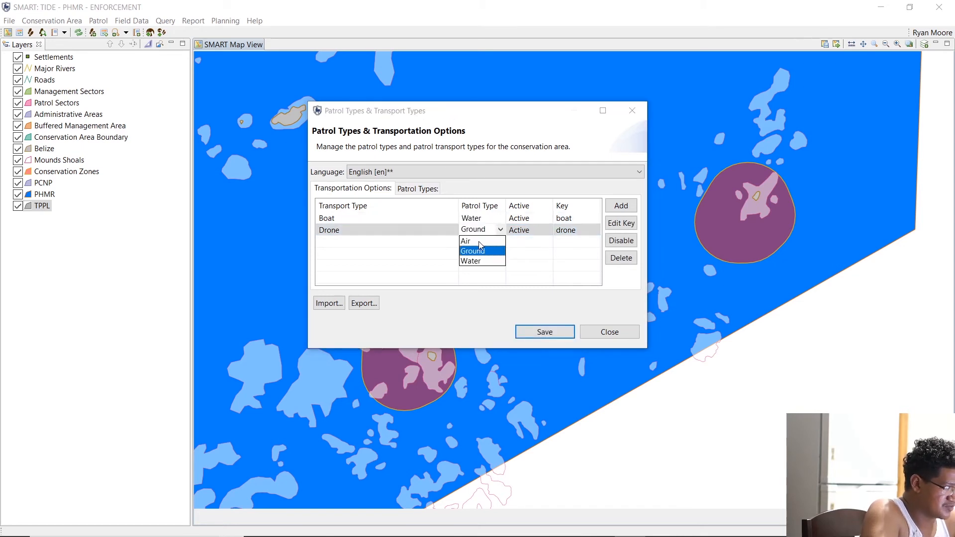
{"action": "left_click", "coordinate": [480, 241]}
Rename the Boat transport type to Single.
{"action": "left_click", "coordinate": [329, 220]}
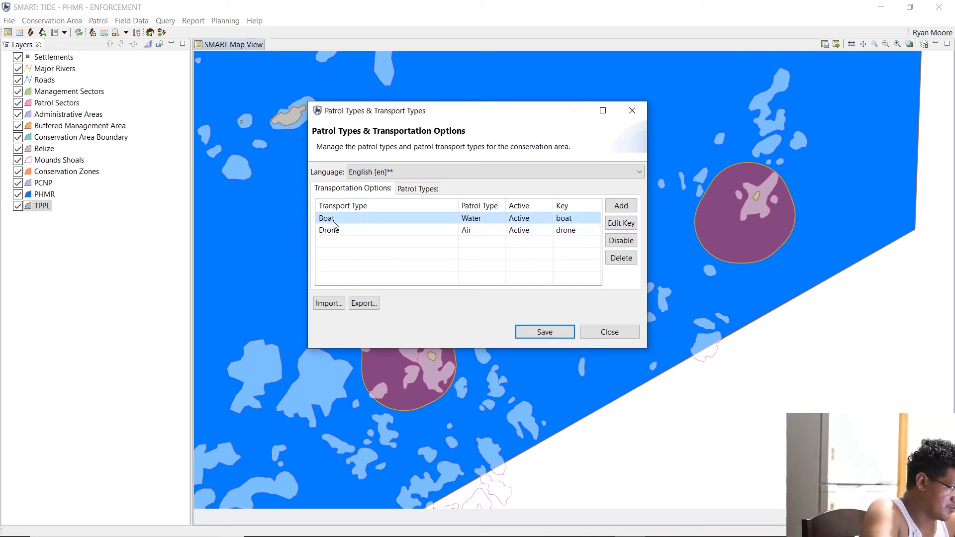
{"action": "left_click", "coordinate": [340, 219]}
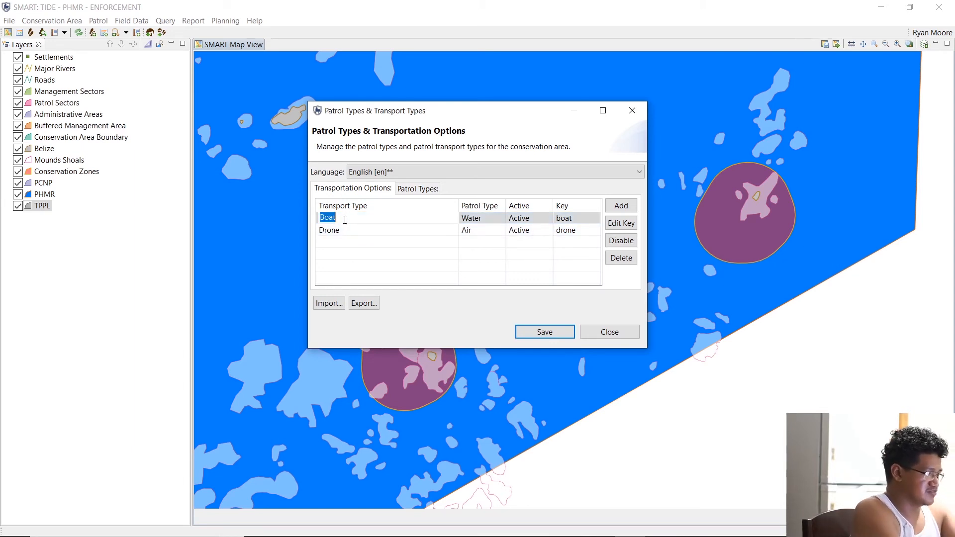
{"action": "type", "text": "Single"}
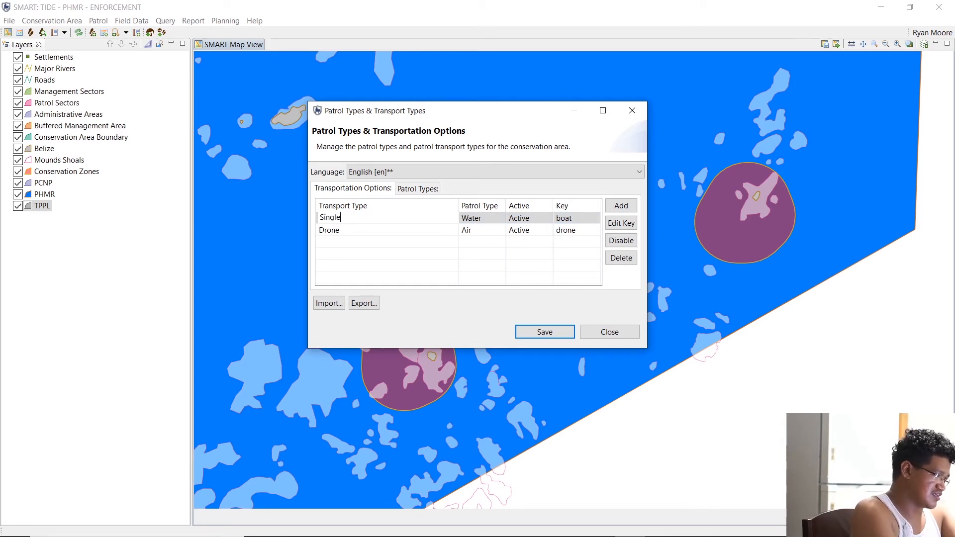
{"action": "left_click", "coordinate": [331, 246]}
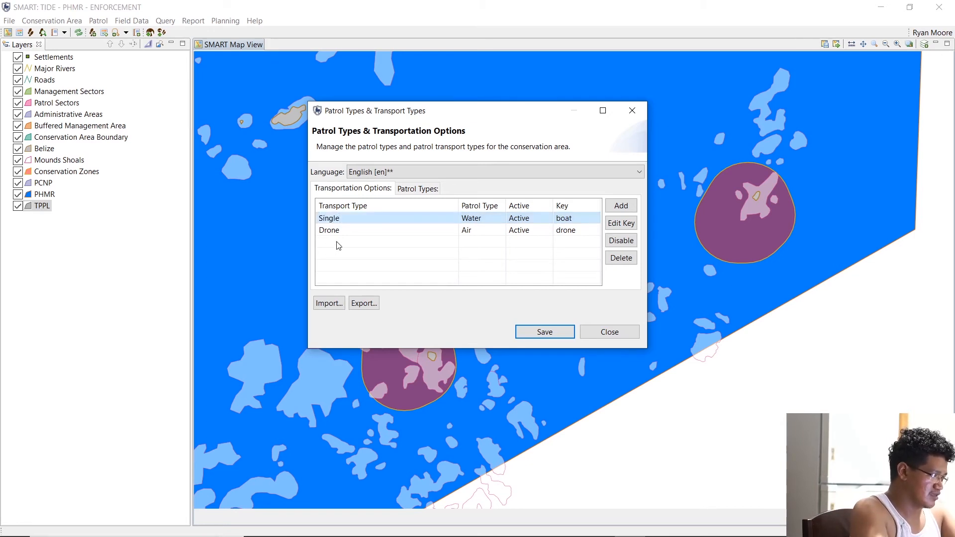
Add a transport type named Double with the patrol type Water, and save the transportation options.
{"action": "left_click", "coordinate": [621, 206]}
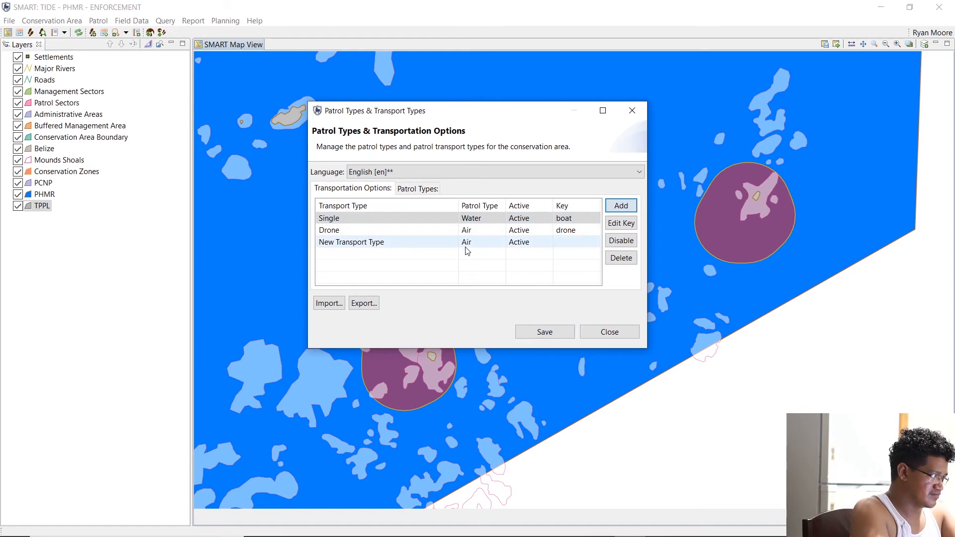
{"action": "left_click", "coordinate": [387, 241]}
{"action": "type", "text": "Double"}
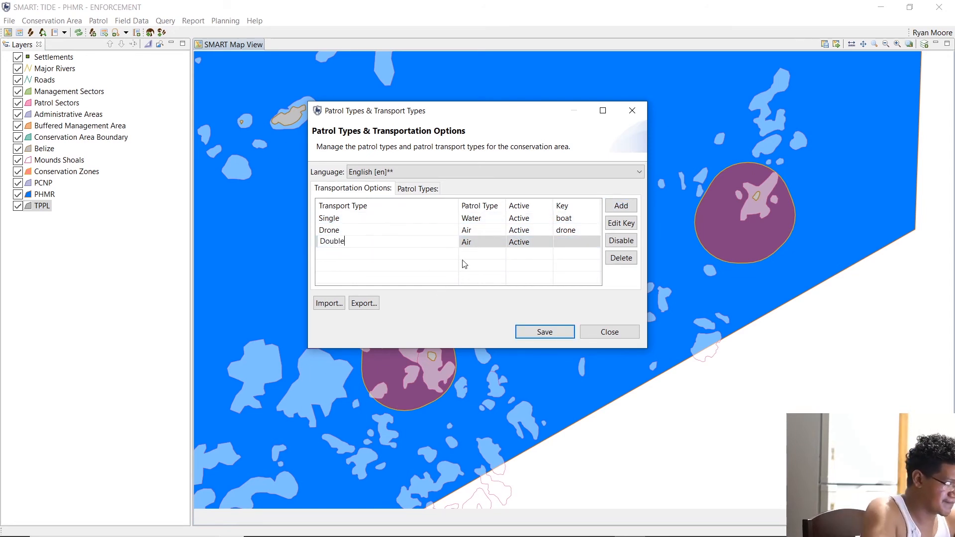
{"action": "left_click", "coordinate": [485, 242]}
{"action": "left_click", "coordinate": [484, 241]}
{"action": "left_click", "coordinate": [501, 242]}
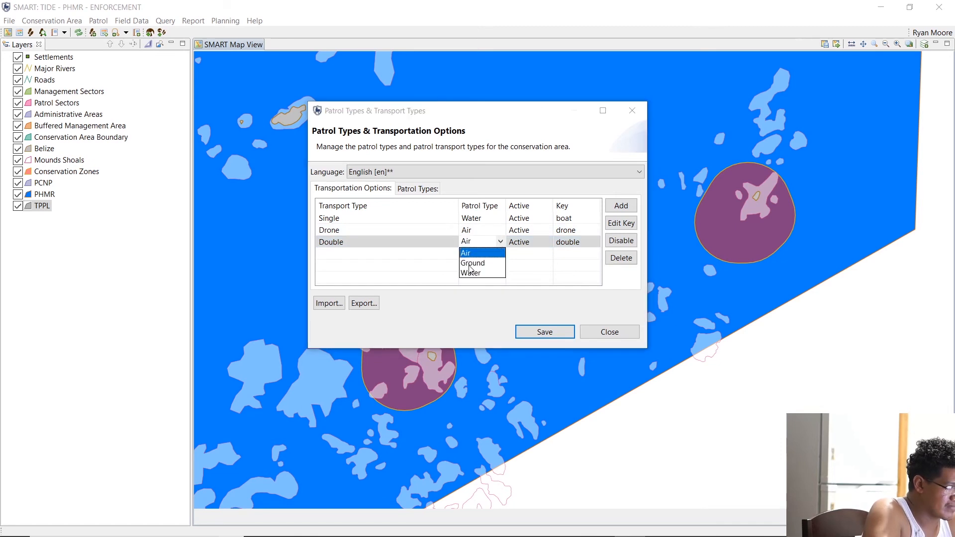
{"action": "left_click", "coordinate": [474, 276]}
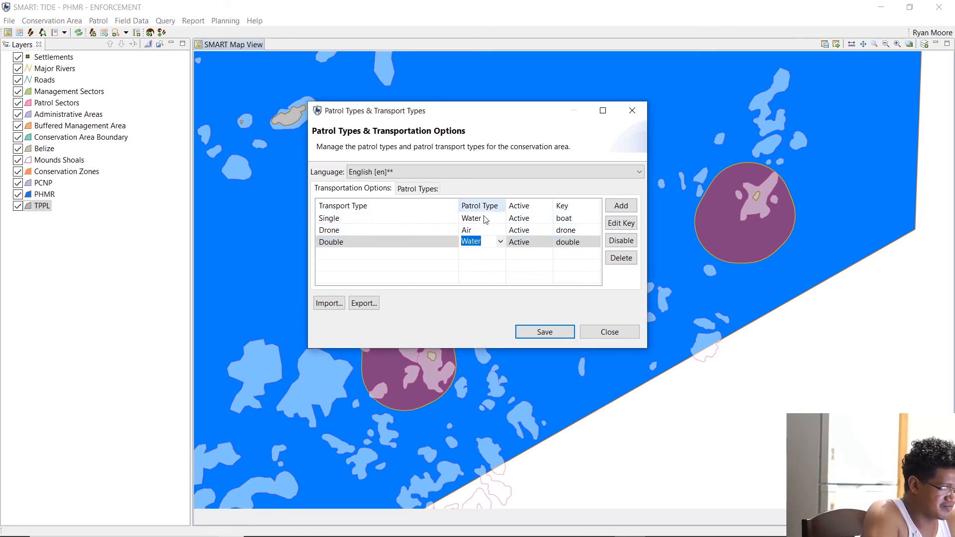
{"action": "left_click", "coordinate": [535, 219]}
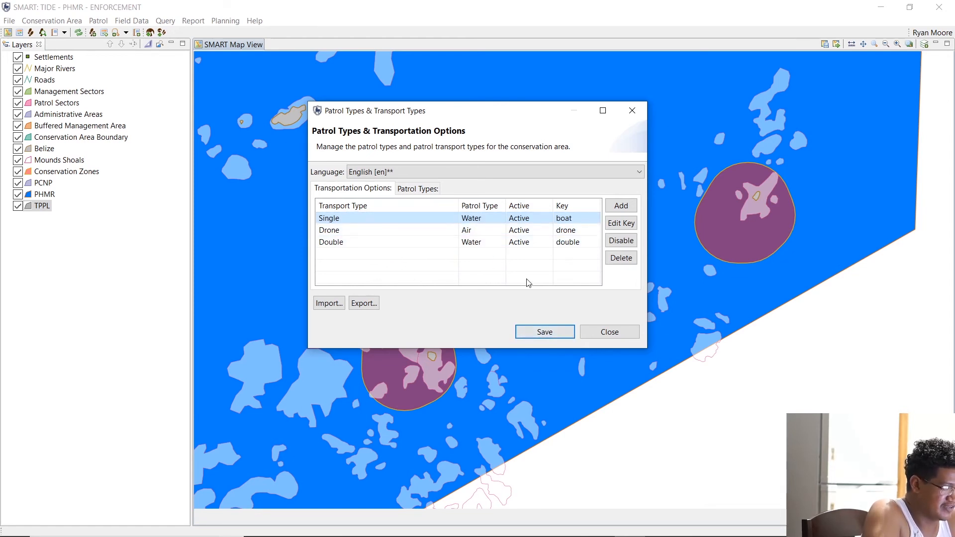
{"action": "left_click", "coordinate": [545, 332]}
{"action": "left_click", "coordinate": [609, 332]}
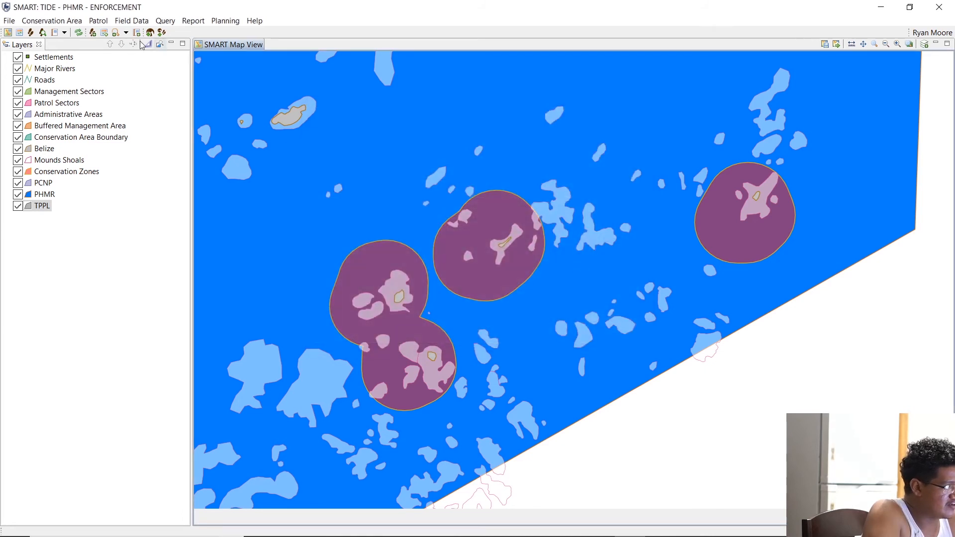
Mark the Ranger's employee record as inactive, restore it to active, and save the record before closing the employee list.
{"action": "left_click", "coordinate": [52, 20]}
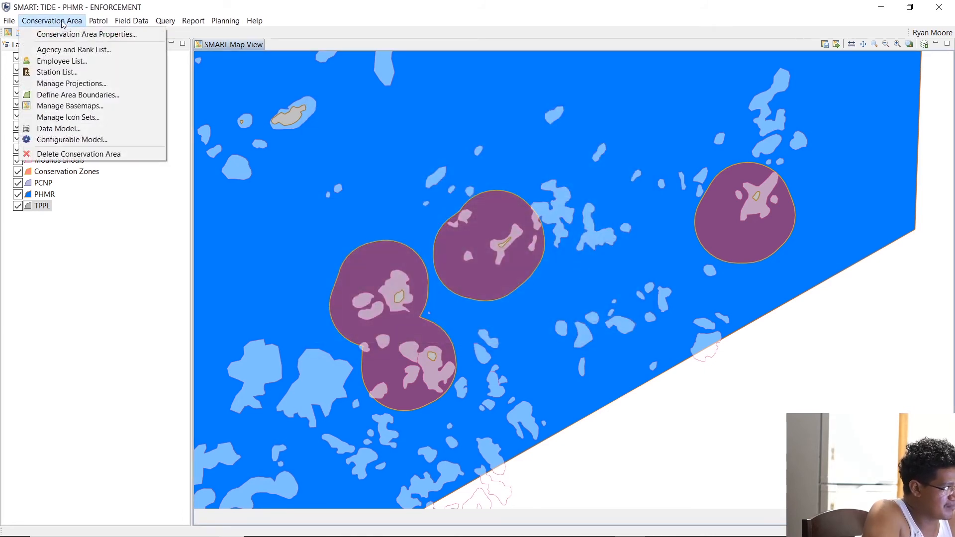
{"action": "left_click", "coordinate": [62, 61]}
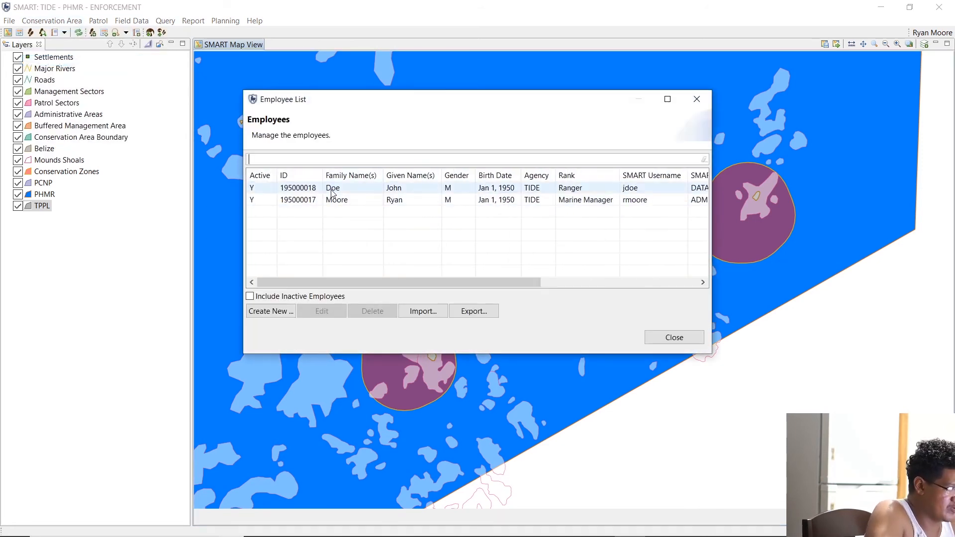
{"action": "left_click", "coordinate": [331, 188]}
{"action": "left_click", "coordinate": [329, 313]}
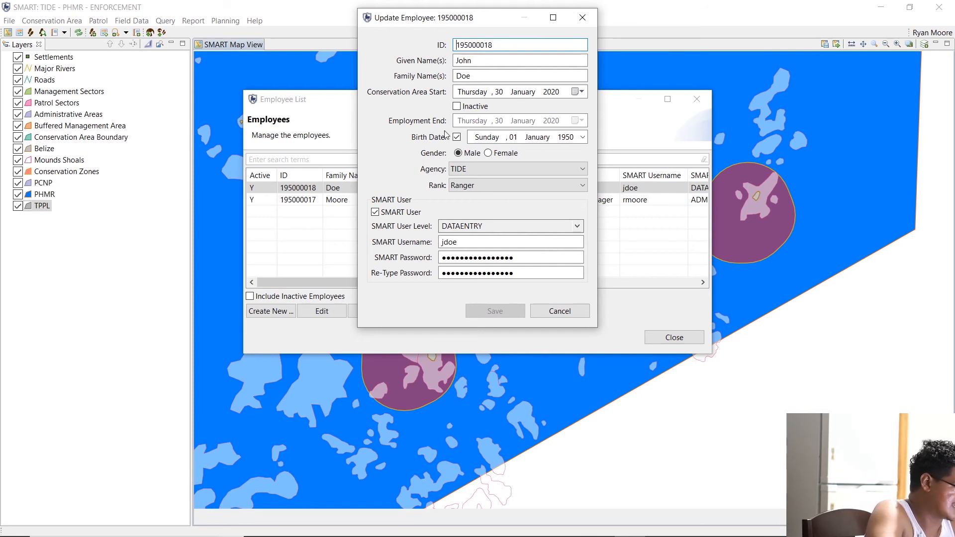
{"action": "left_click", "coordinate": [457, 106]}
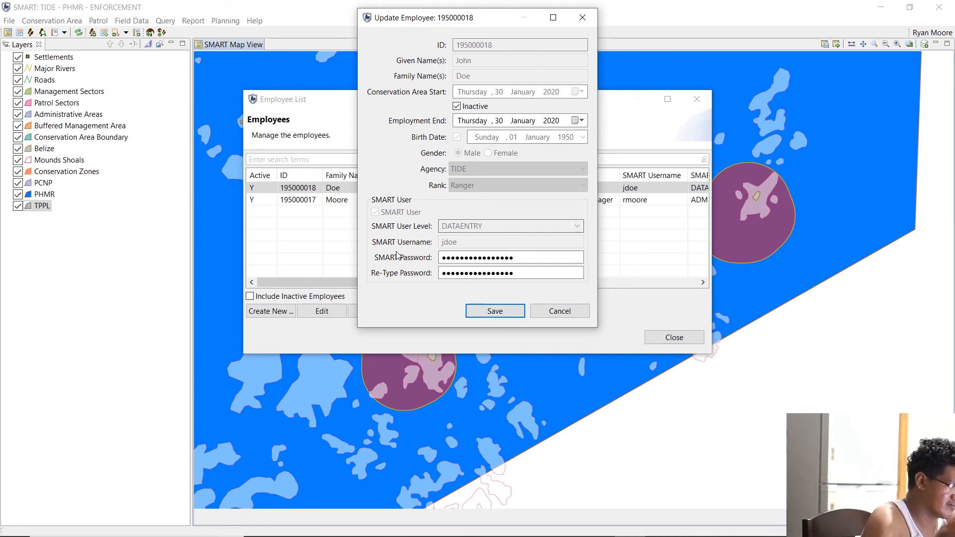
{"action": "left_click", "coordinate": [456, 106]}
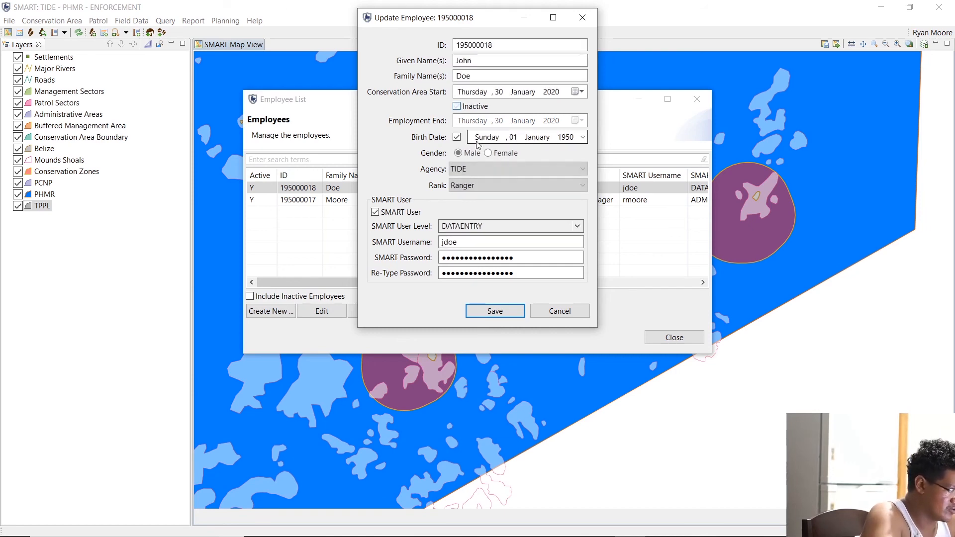
{"action": "left_click", "coordinate": [506, 316]}
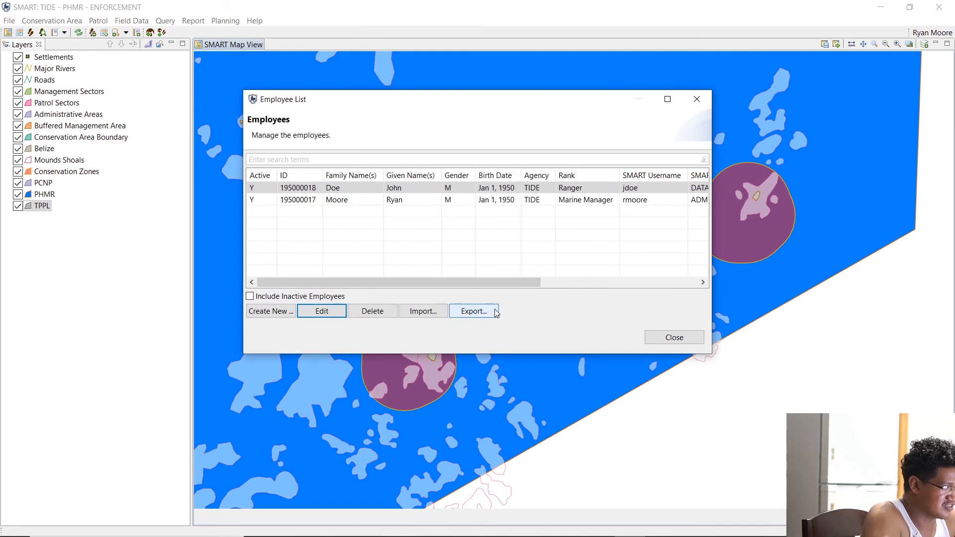
{"action": "left_click", "coordinate": [674, 337]}
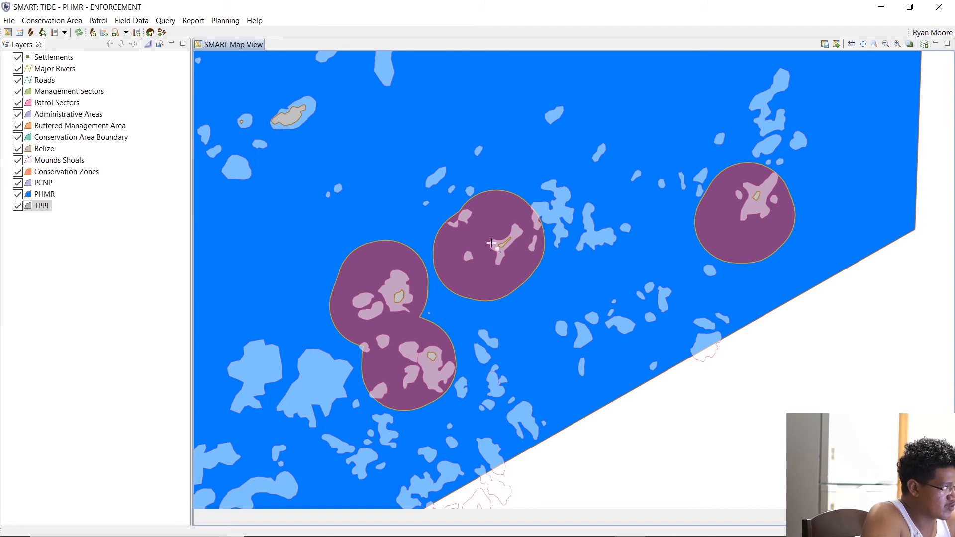
{"action": "left_click", "coordinate": [101, 22]}
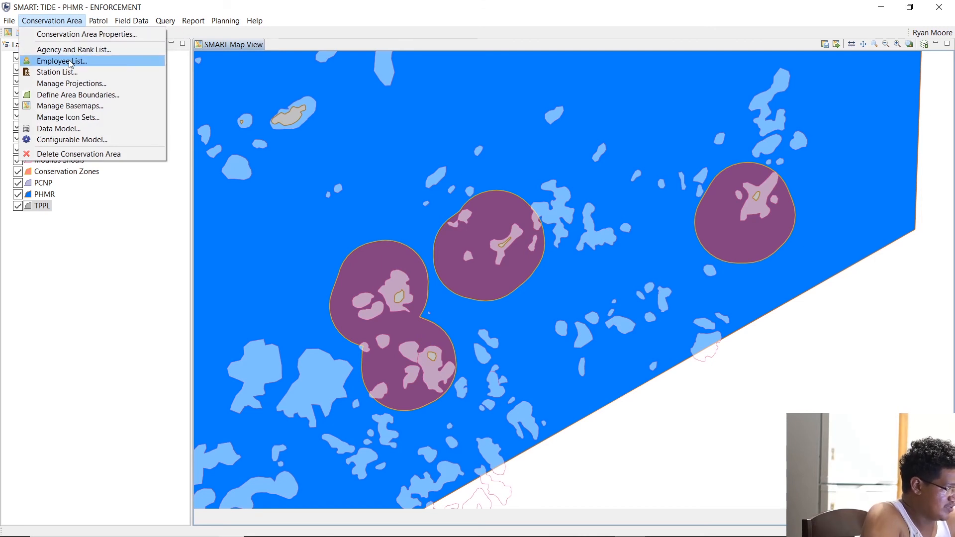
{"action": "left_click", "coordinate": [86, 8]}
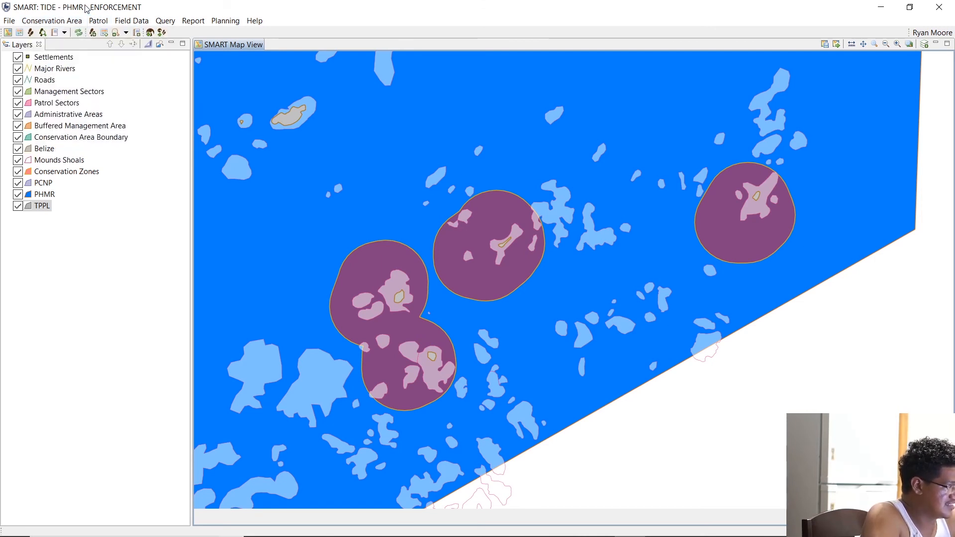
{"action": "left_click", "coordinate": [52, 23]}
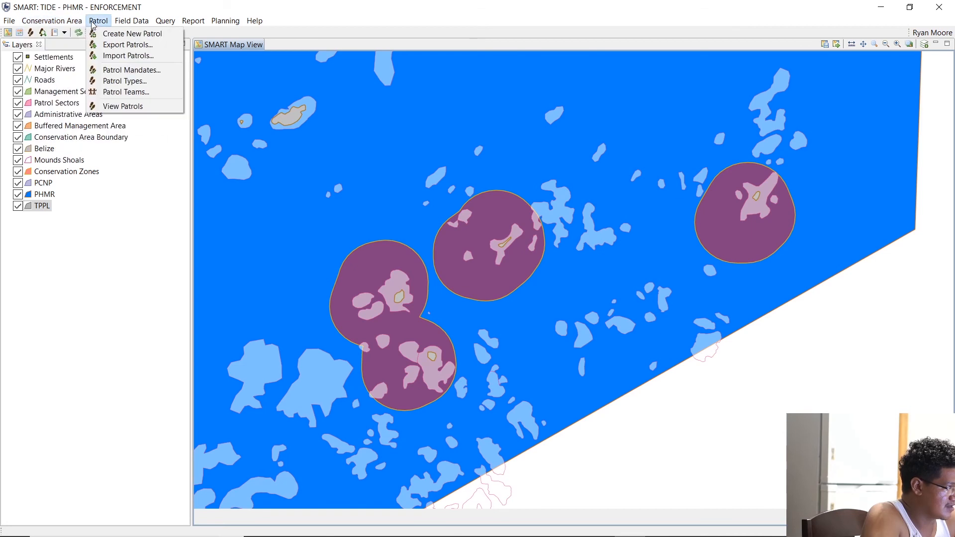
Initialize the conservation area's data model as a blank data model and select its root entry.
{"action": "left_click", "coordinate": [125, 22]}
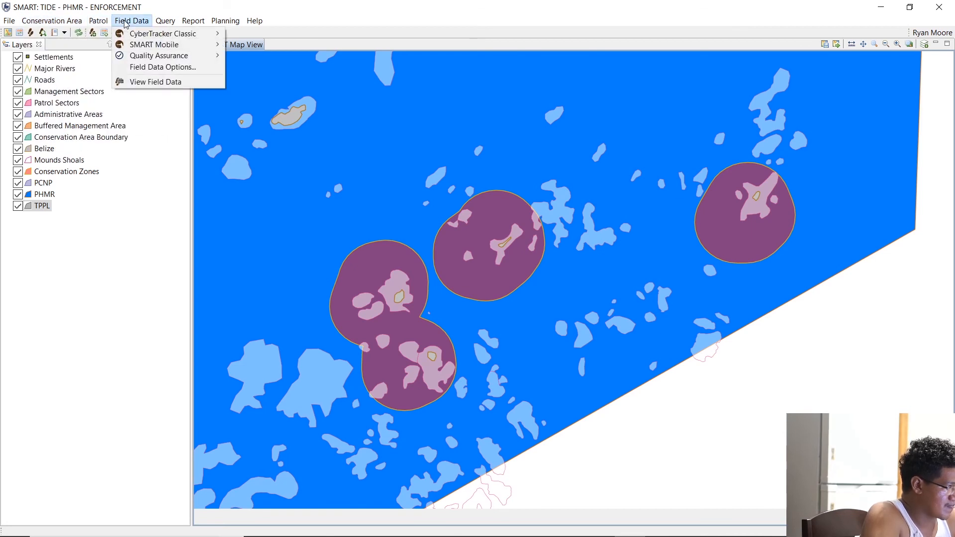
{"action": "left_click", "coordinate": [125, 22]}
{"action": "left_click", "coordinate": [68, 23]}
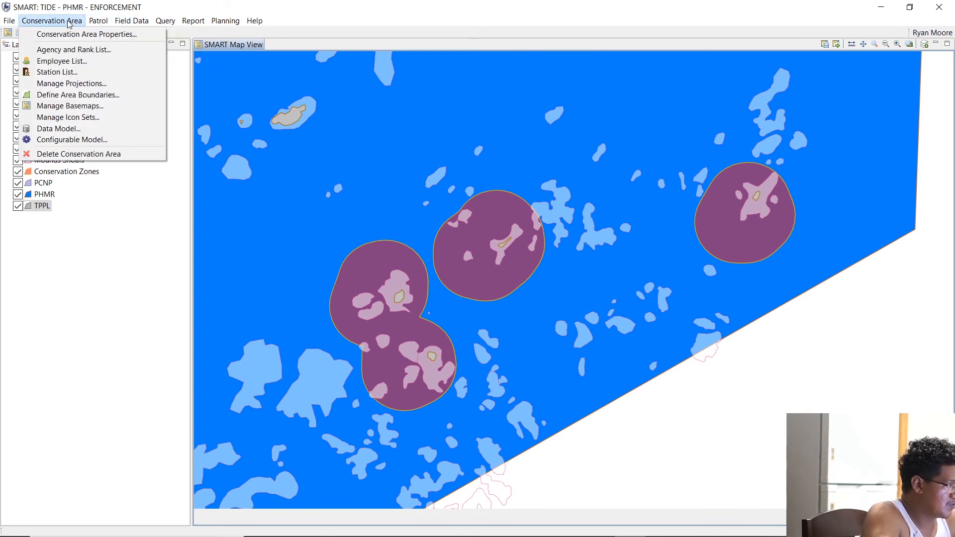
{"action": "left_click", "coordinate": [75, 135]}
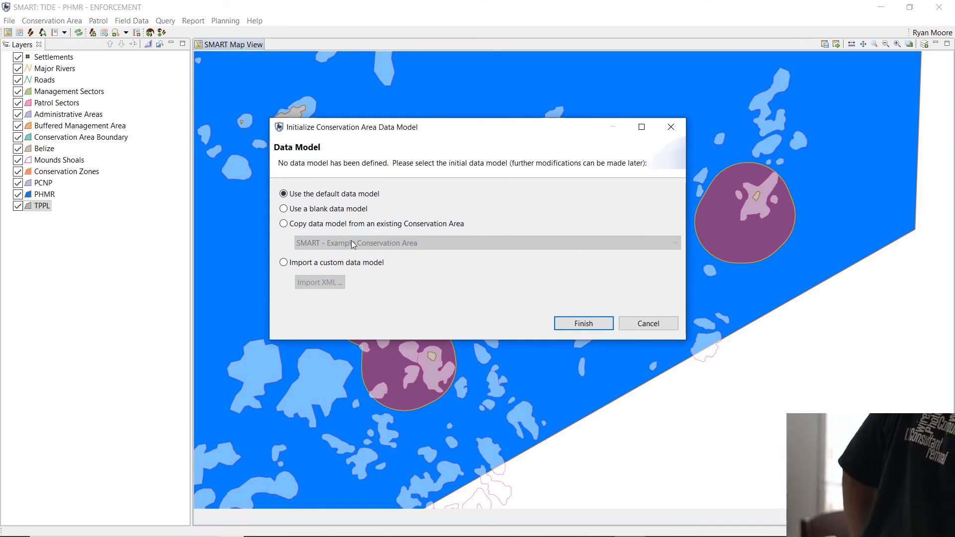
{"action": "left_click", "coordinate": [328, 210]}
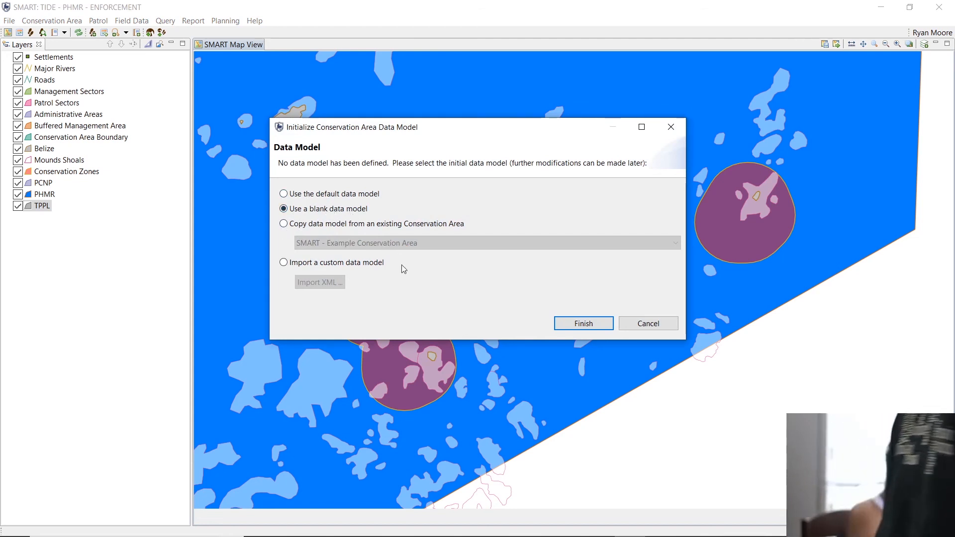
{"action": "left_click", "coordinate": [584, 324]}
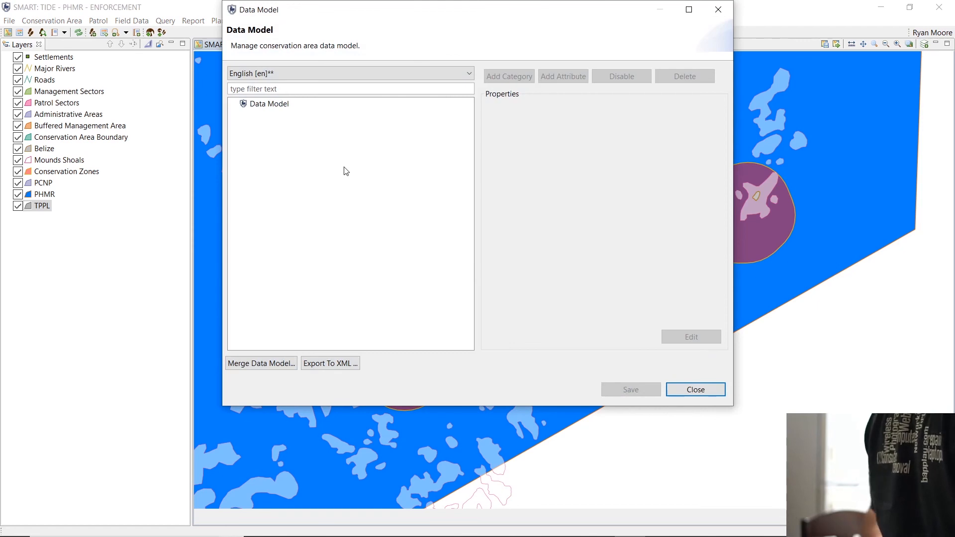
{"action": "left_click", "coordinate": [269, 105]}
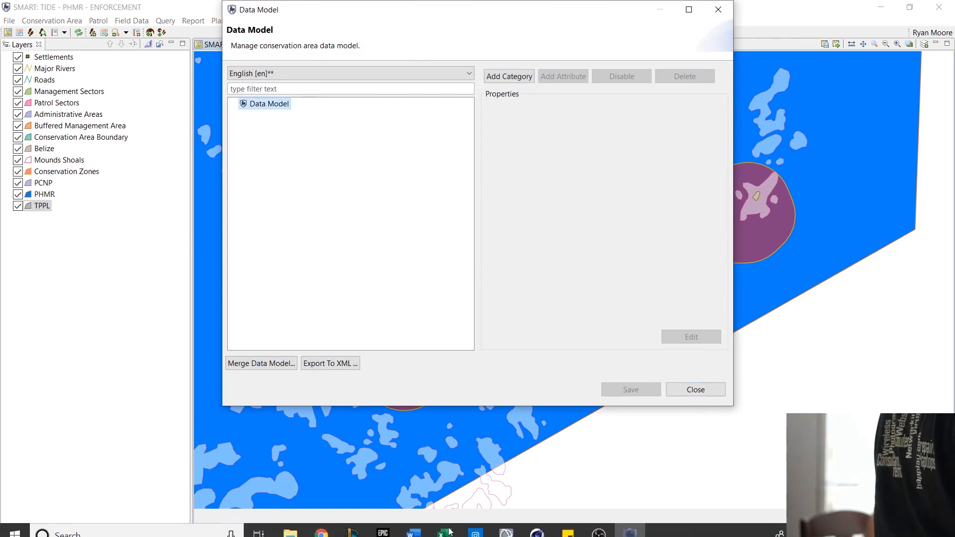
Switch to Chrome, search for "smart spatial monitoring and reporting tool" in a new tab, and open the SMART website's Download page.
{"action": "left_click", "coordinate": [321, 525]}
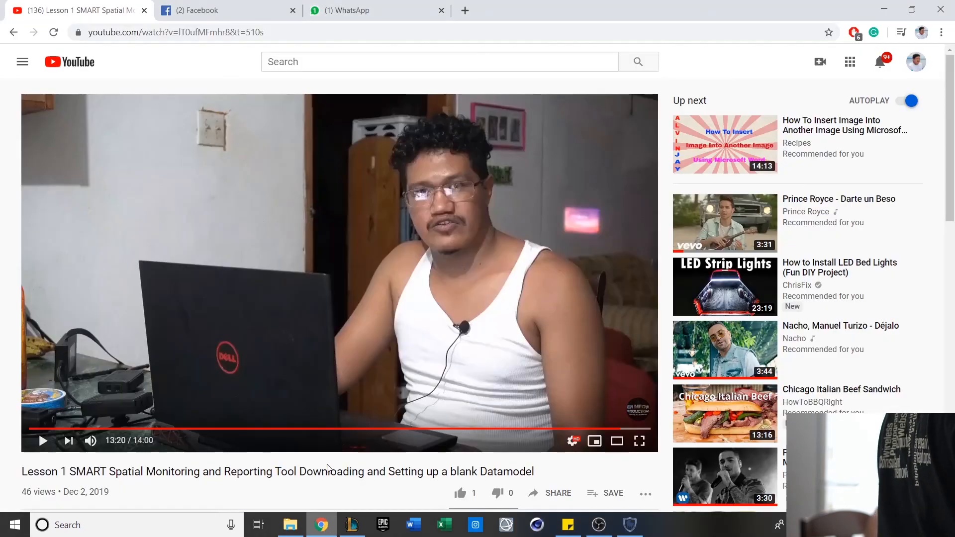
{"action": "left_click", "coordinate": [465, 11]}
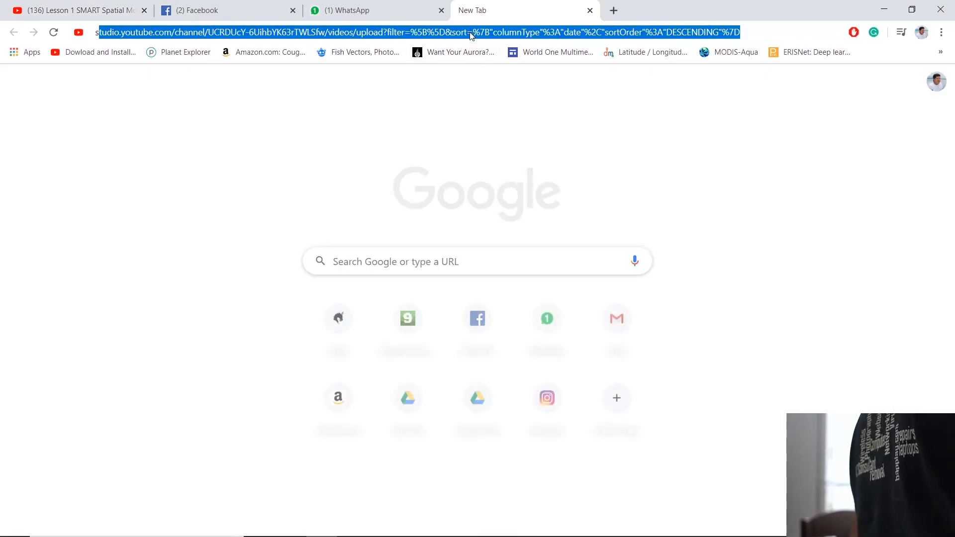
{"action": "type", "text": "smart"}
{"action": "key", "text": "Down"}
{"action": "key", "text": "Return"}
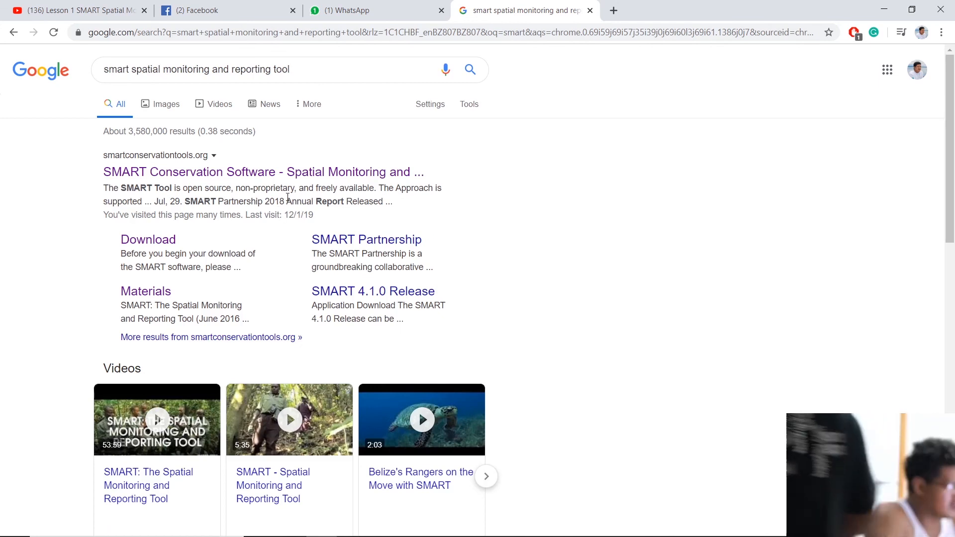
{"action": "left_click", "coordinate": [161, 242]}
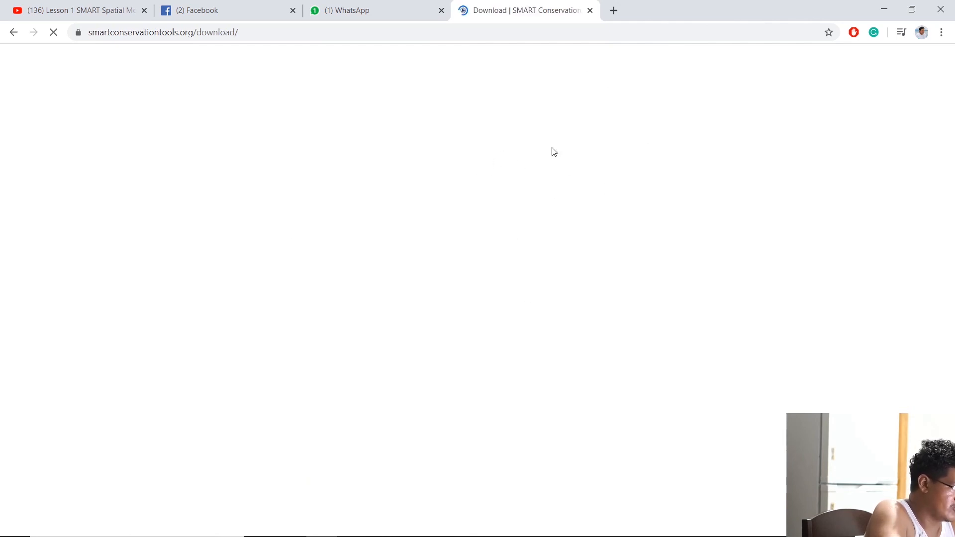
Look through the SMART Download page, including the user information form and the list of previous releases.
{"action": "left_click", "coordinate": [189, 31]}
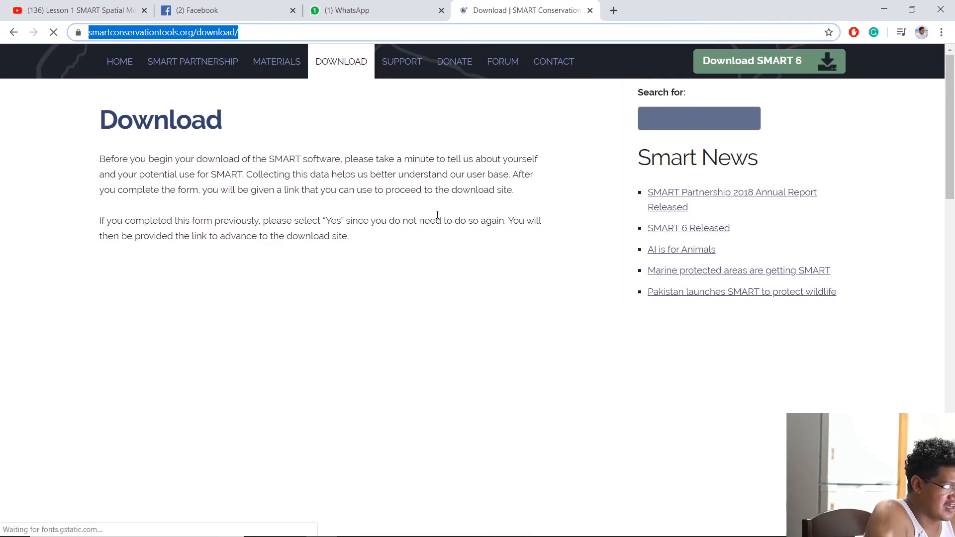
{"action": "scroll", "coordinate": [438, 218], "scroll_direction": "down", "scroll_amount": 5}
{"action": "scroll", "coordinate": [438, 218], "scroll_direction": "down", "scroll_amount": 12}
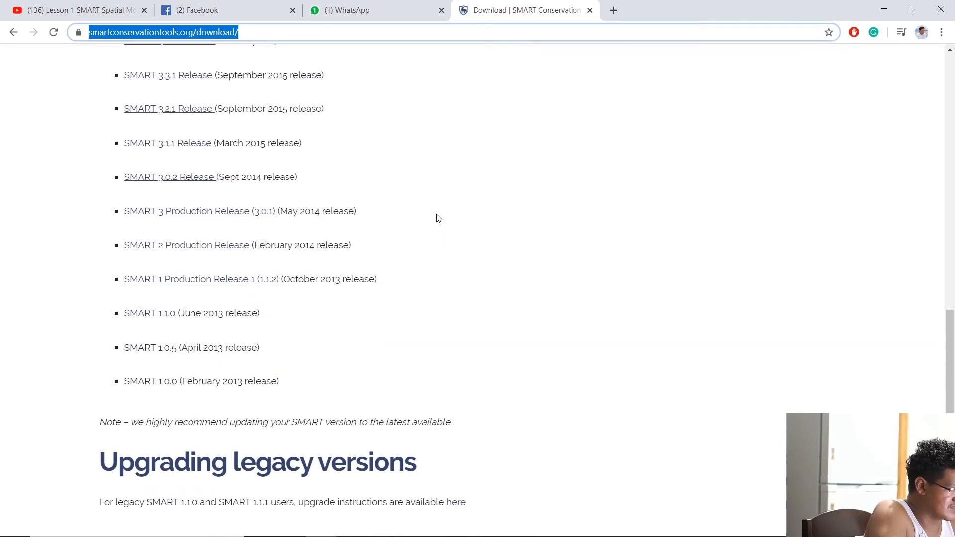
{"action": "scroll", "coordinate": [438, 219], "scroll_direction": "down", "scroll_amount": 5}
{"action": "scroll", "coordinate": [438, 219], "scroll_direction": "up", "scroll_amount": 5}
{"action": "scroll", "coordinate": [403, 249], "scroll_direction": "up", "scroll_amount": 15}
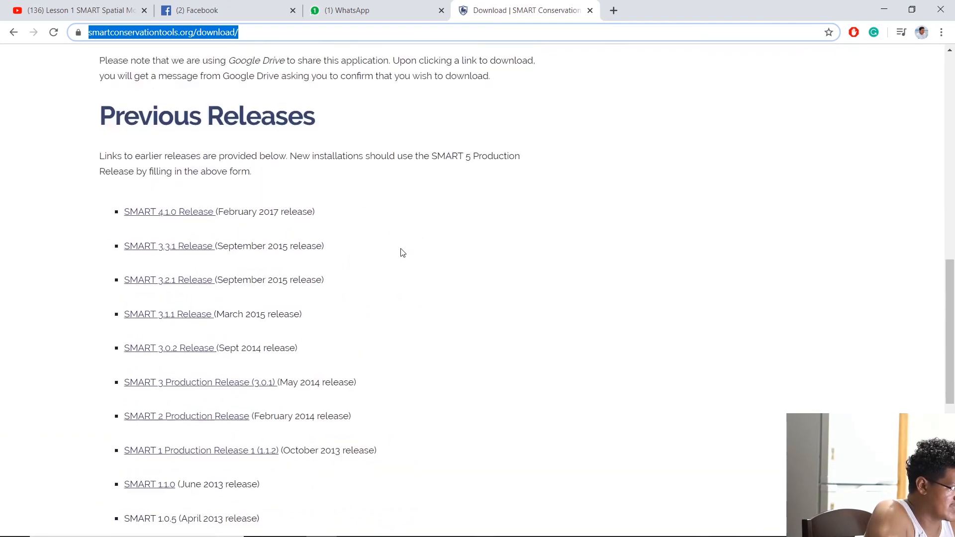
{"action": "scroll", "coordinate": [402, 251], "scroll_direction": "up", "scroll_amount": 3}
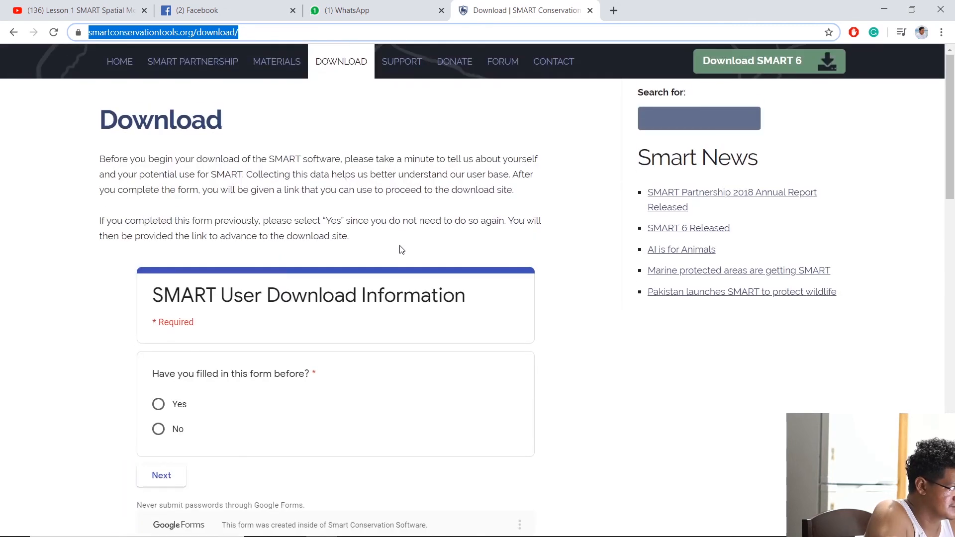
Open the SMART website's Support page and look through its resources for the SMART 6 default data models.
{"action": "left_click", "coordinate": [389, 63]}
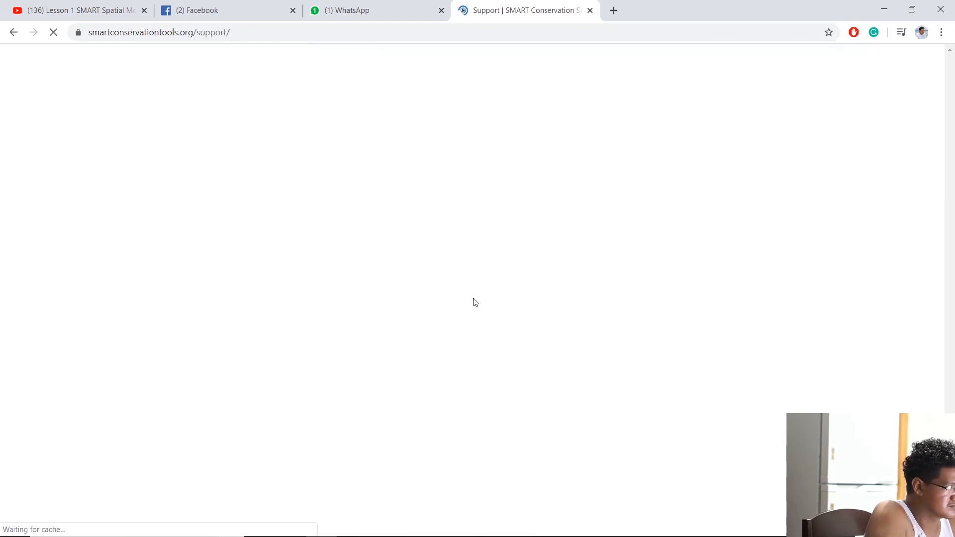
{"action": "scroll", "coordinate": [470, 291], "scroll_direction": "down", "scroll_amount": 8}
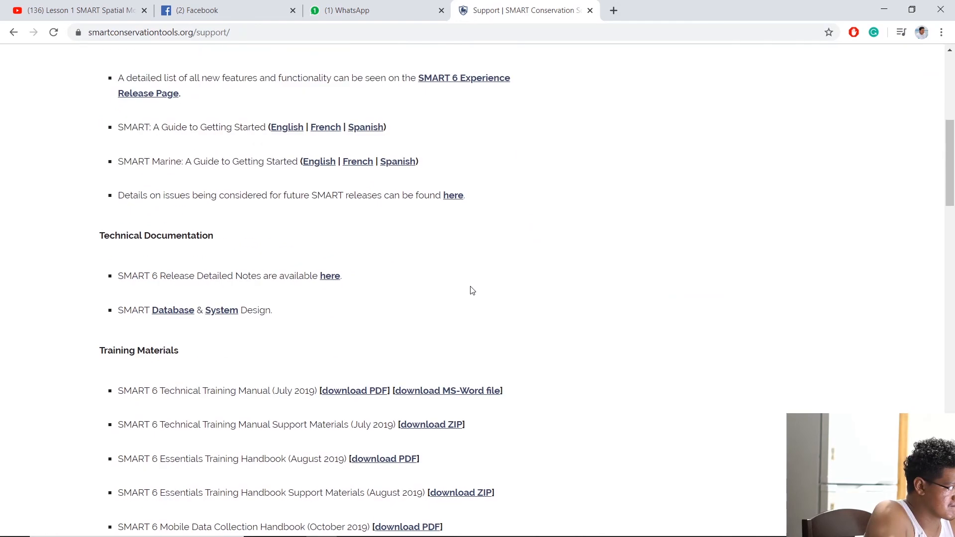
{"action": "scroll", "coordinate": [406, 285], "scroll_direction": "down", "scroll_amount": 2}
{"action": "scroll", "coordinate": [406, 284], "scroll_direction": "up", "scroll_amount": 5}
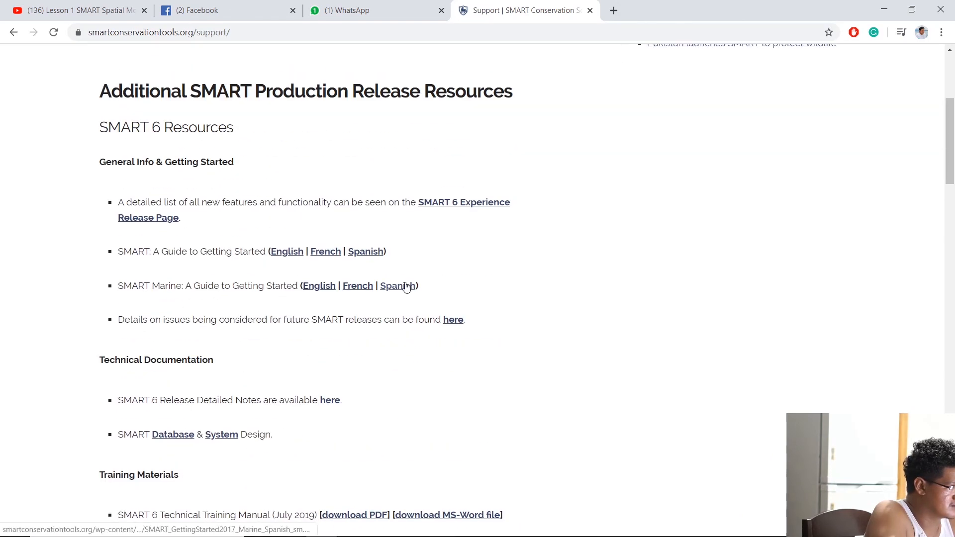
{"action": "scroll", "coordinate": [409, 284], "scroll_direction": "down", "scroll_amount": 5}
{"action": "scroll", "coordinate": [406, 287], "scroll_direction": "down", "scroll_amount": 9}
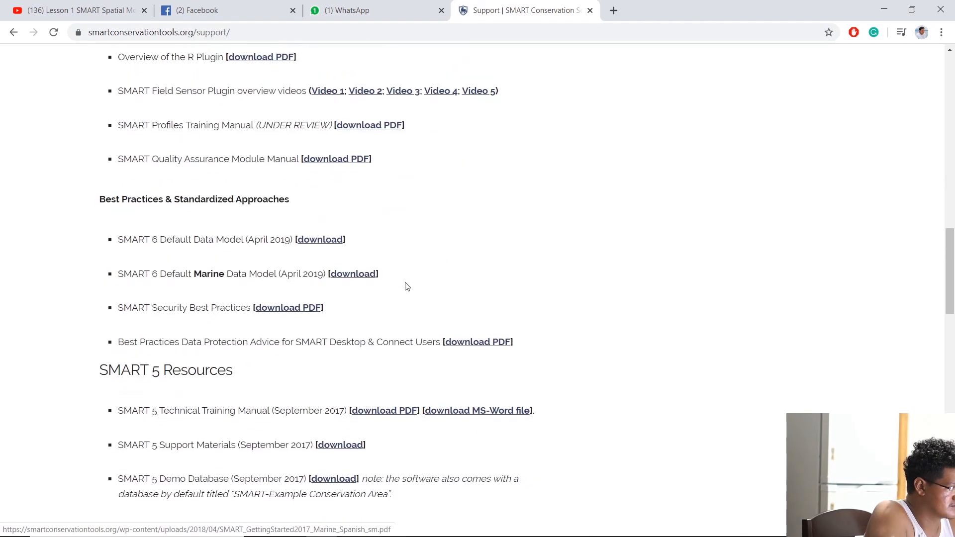
{"action": "scroll", "coordinate": [407, 287], "scroll_direction": "down", "scroll_amount": 20}
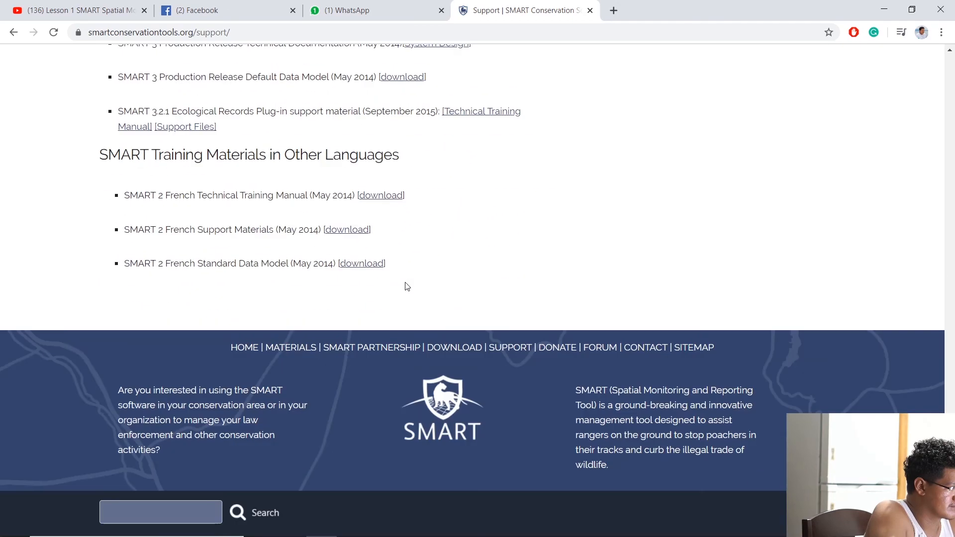
{"action": "scroll", "coordinate": [407, 287], "scroll_direction": "up", "scroll_amount": 5}
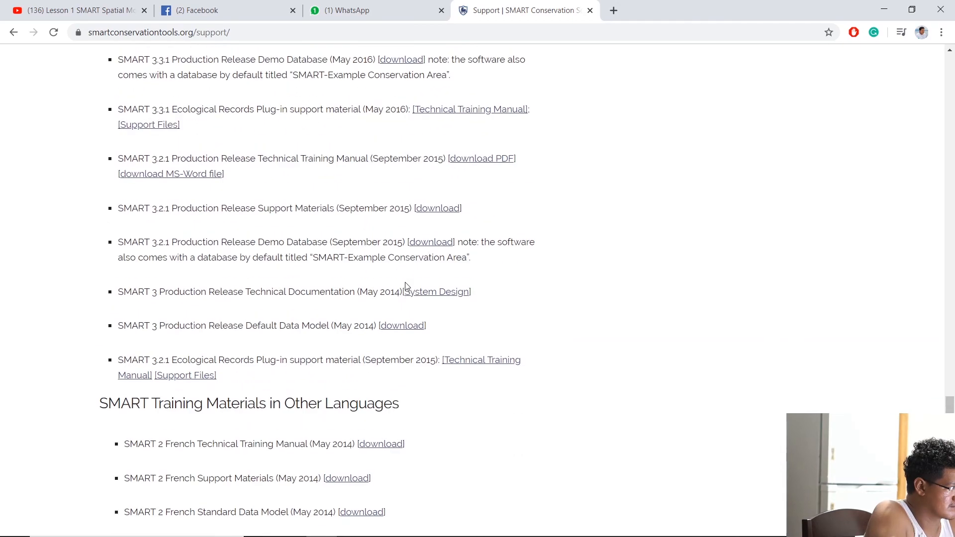
{"action": "scroll", "coordinate": [407, 287], "scroll_direction": "up", "scroll_amount": 15}
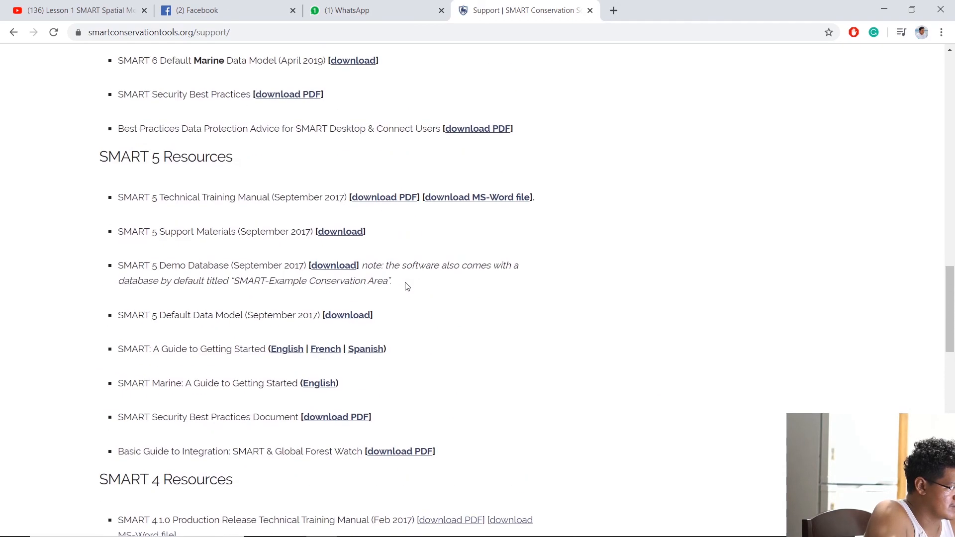
{"action": "scroll", "coordinate": [407, 286], "scroll_direction": "up", "scroll_amount": 5}
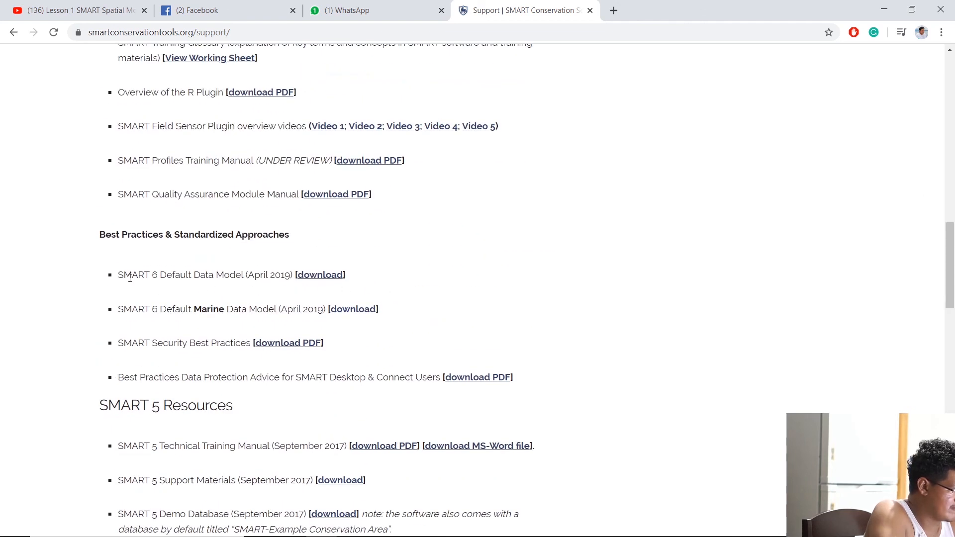
Examine the SMART 6 Default and Default Marine Data Model entries, and switch back to the Data Model window in SMART.
{"action": "left_click_drag", "start_coordinate": [120, 309], "coordinate": [201, 308]}
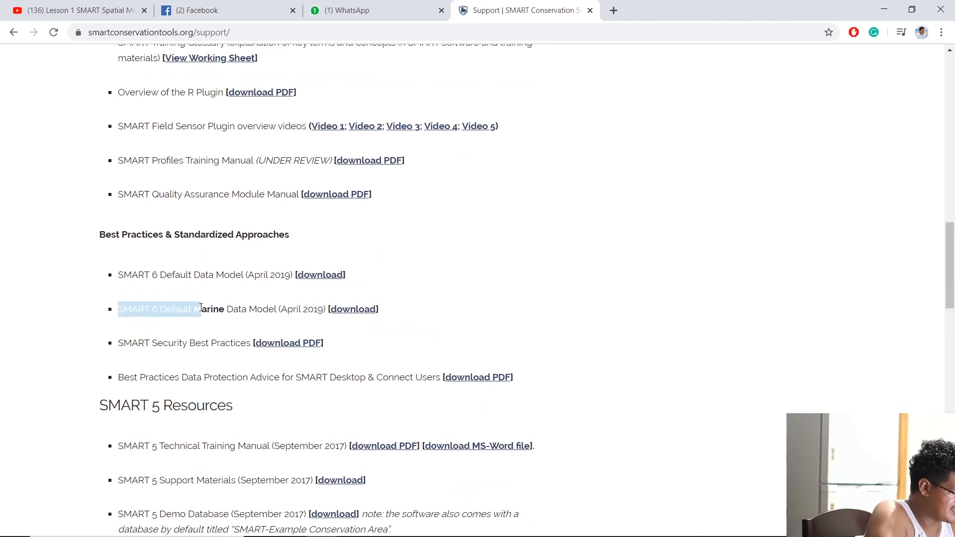
{"action": "left_click", "coordinate": [370, 319]}
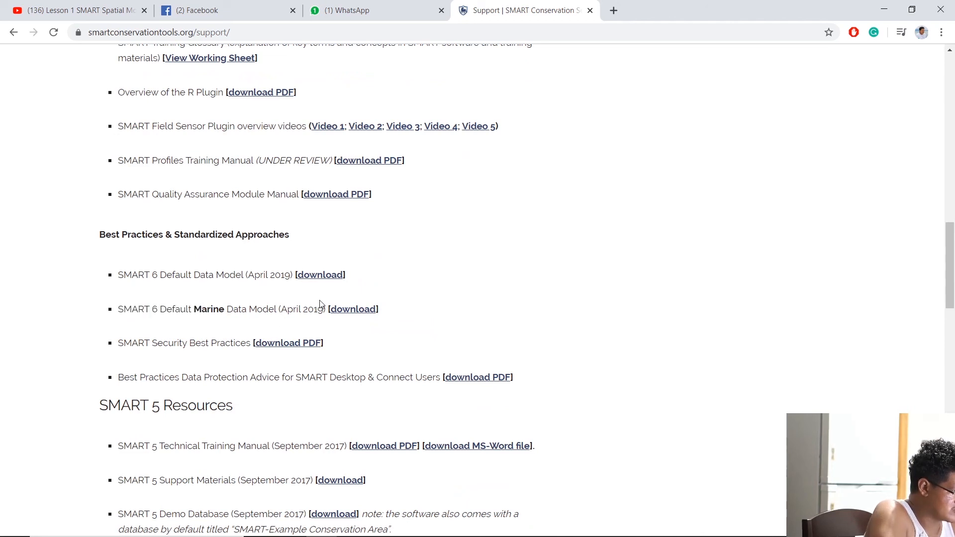
{"action": "left_click_drag", "start_coordinate": [281, 309], "coordinate": [320, 311]}
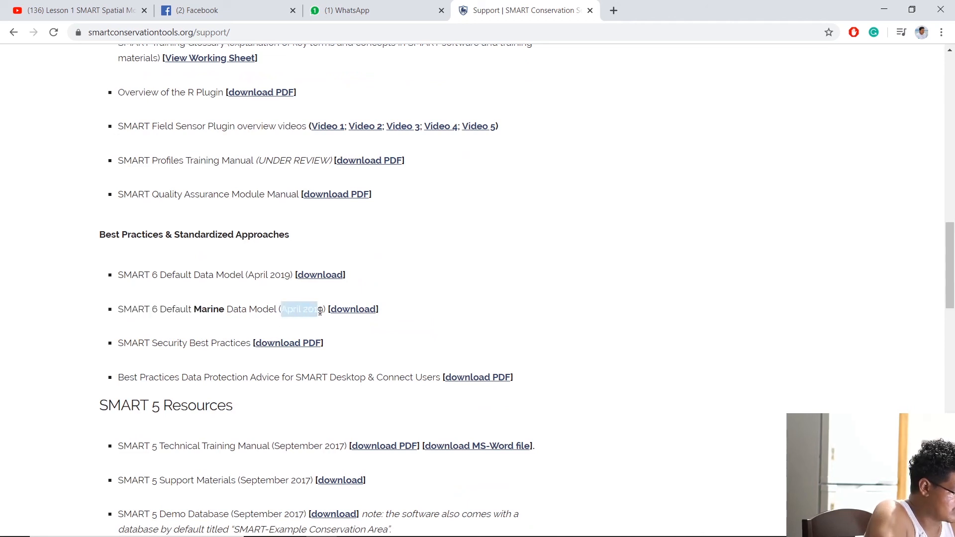
{"action": "left_click", "coordinate": [337, 331]}
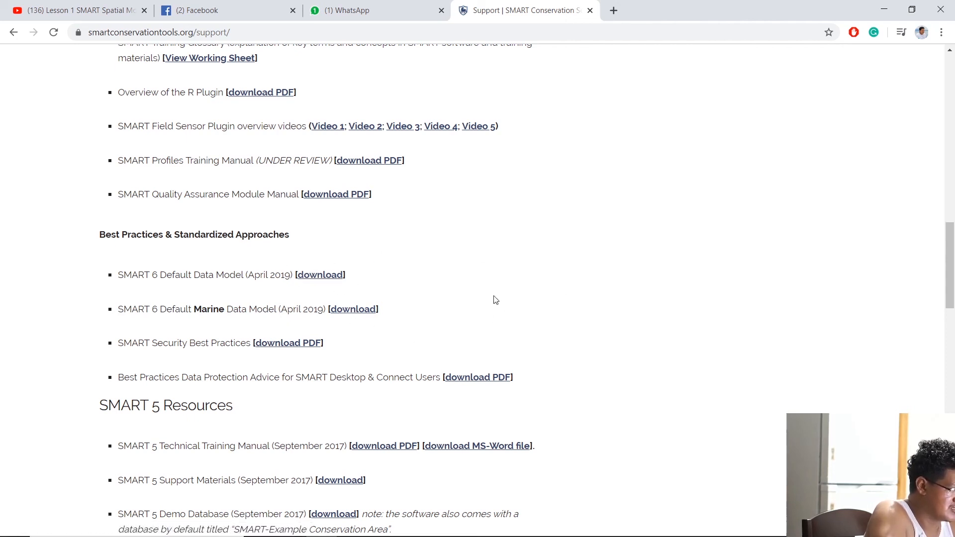
{"action": "left_click_drag", "start_coordinate": [148, 276], "coordinate": [190, 275]}
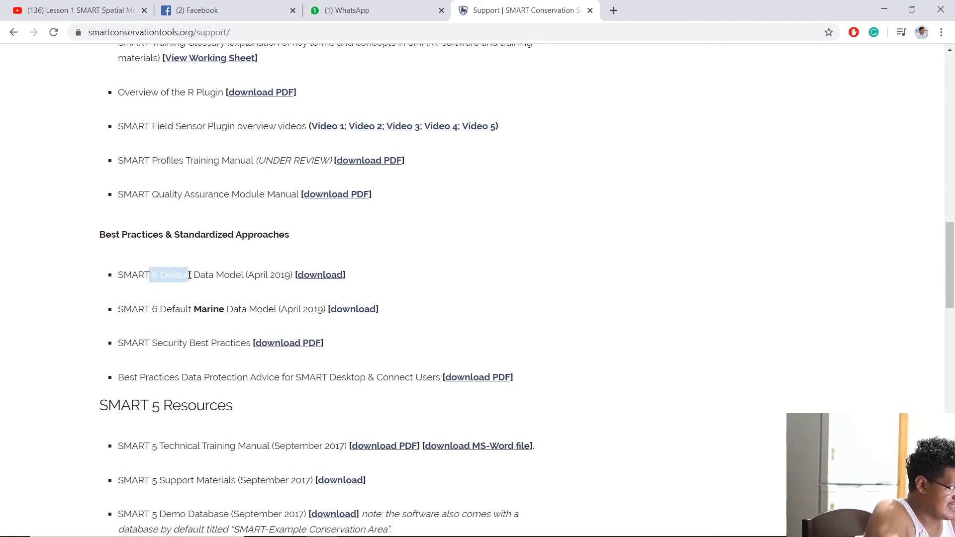
{"action": "left_click", "coordinate": [560, 284]}
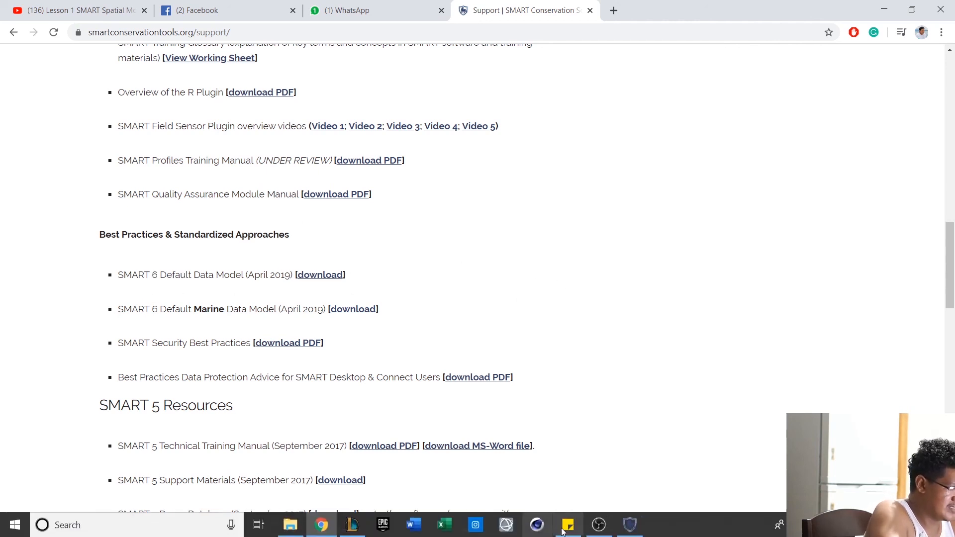
{"action": "left_click", "coordinate": [629, 527]}
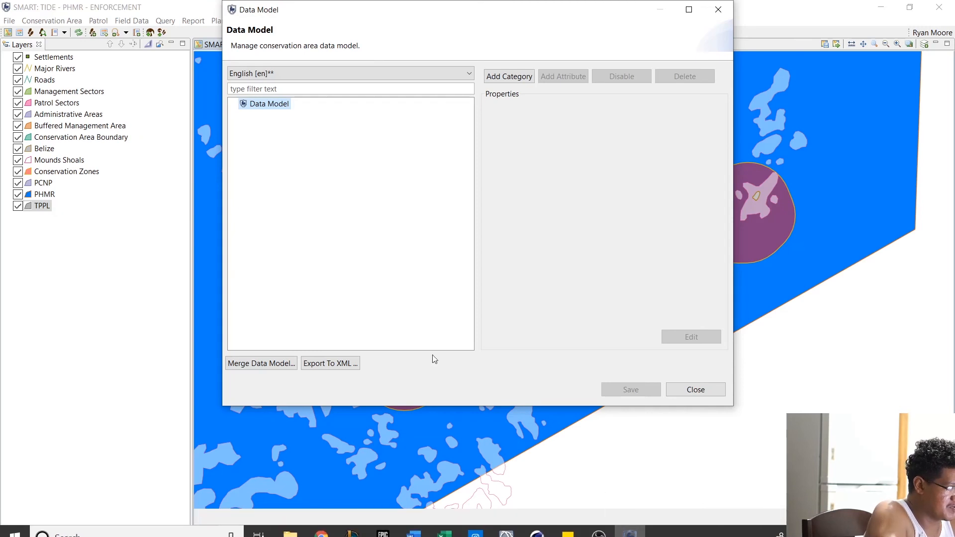